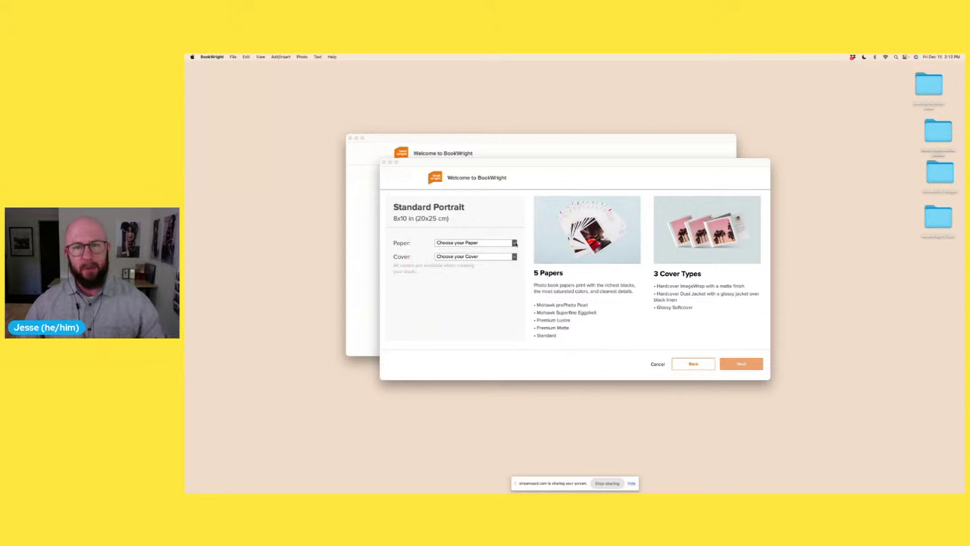
- Choose Premium Matte paper and a Hardcover, ImageWrap cover for the Standard Portrait book and continue to the project details
{"action": "left_click", "coordinate": [514, 244]}
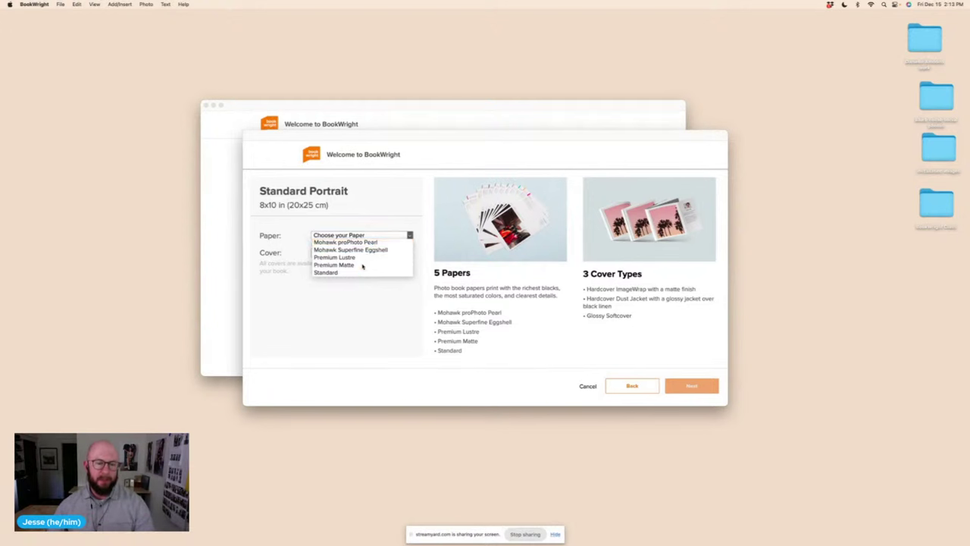
{"action": "left_click", "coordinate": [363, 264]}
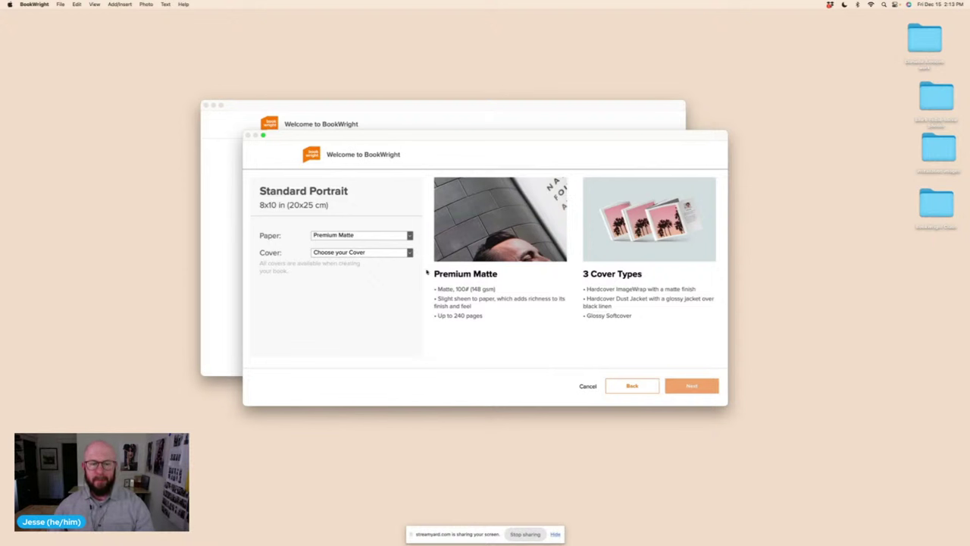
{"action": "left_click", "coordinate": [409, 255]}
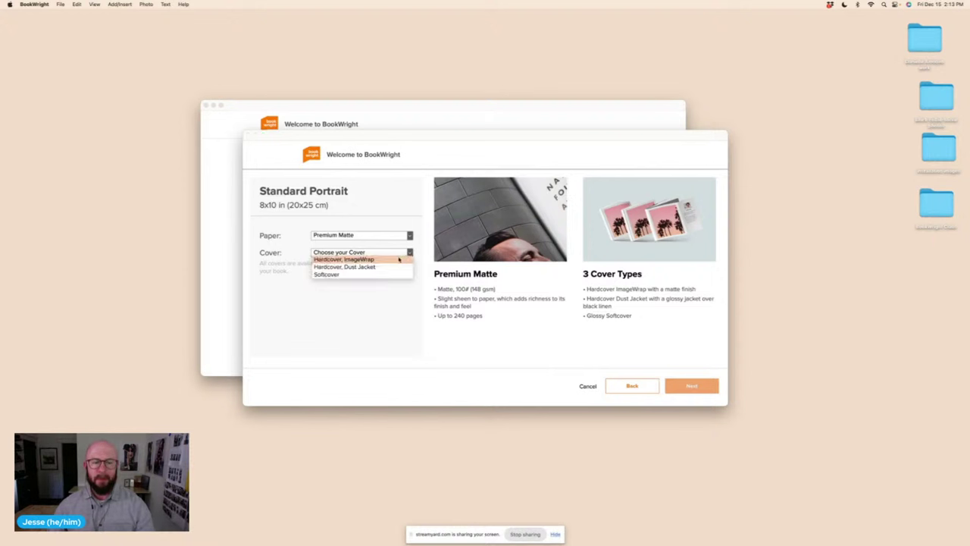
{"action": "left_click", "coordinate": [342, 259]}
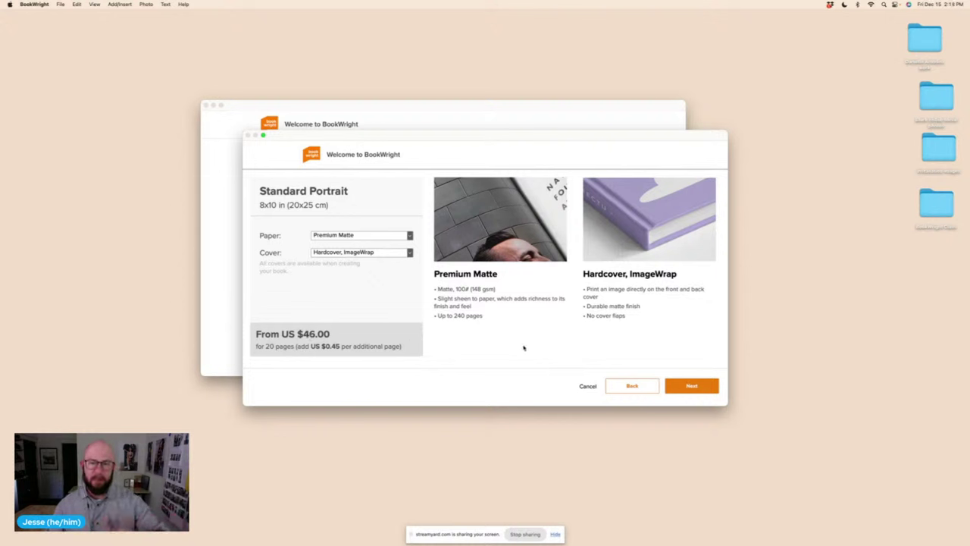
{"action": "left_click", "coordinate": [694, 385]}
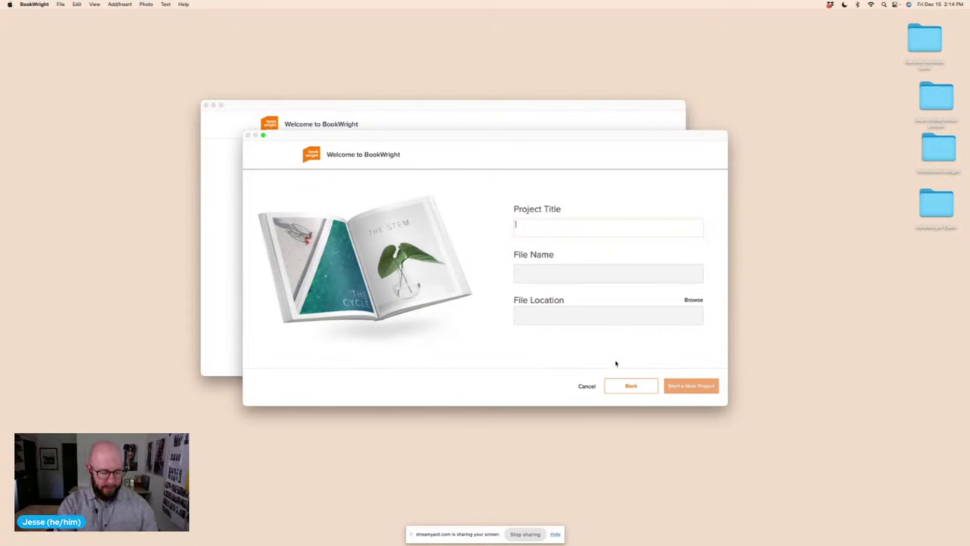
- Start a new project titled "Blurb class test" and dismiss the prompt for adding project photos
{"action": "type", "text": "Blurb"}
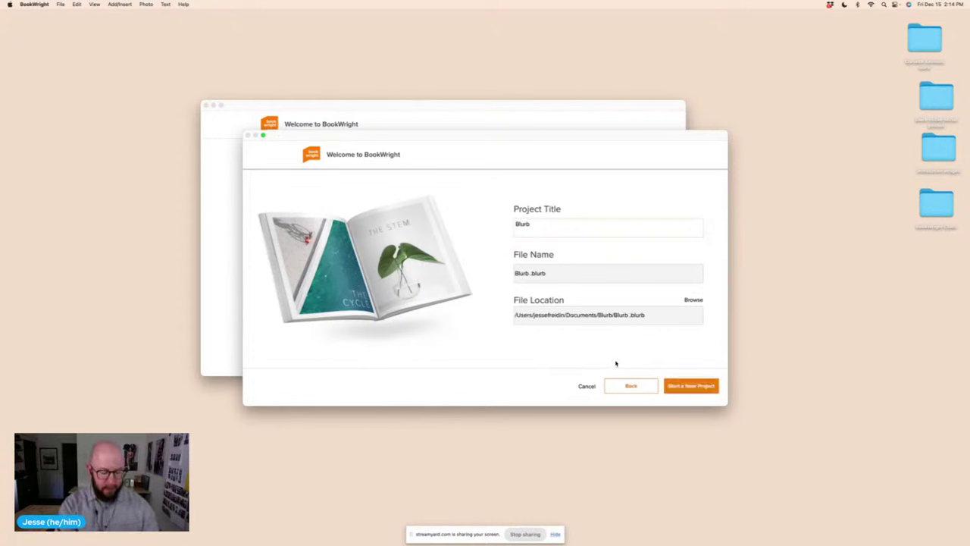
{"action": "type", "text": " class test"}
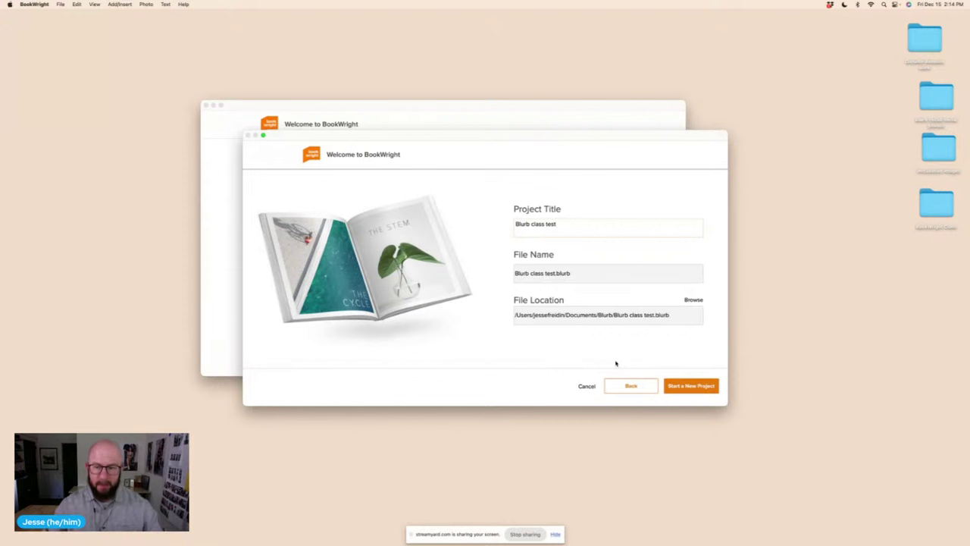
{"action": "left_click", "coordinate": [682, 387]}
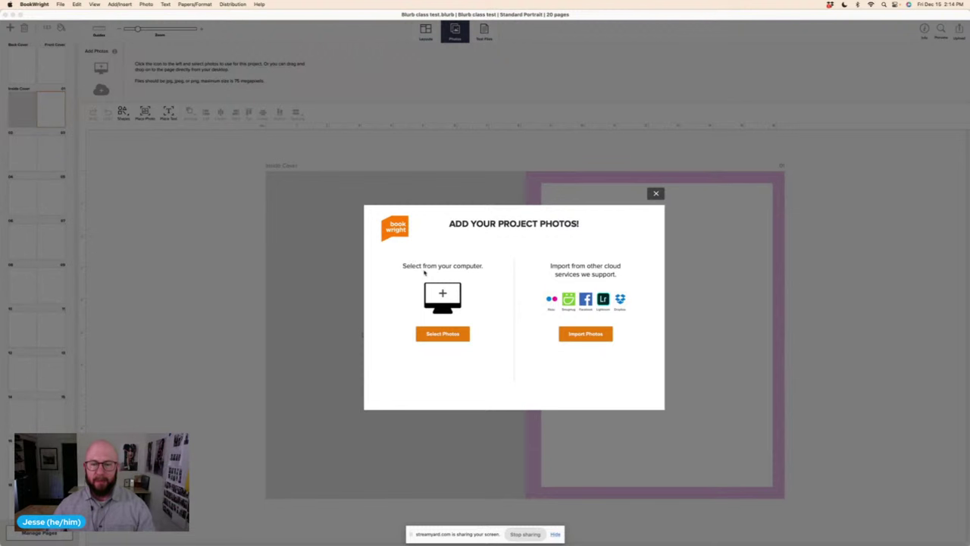
{"action": "left_click", "coordinate": [657, 195]}
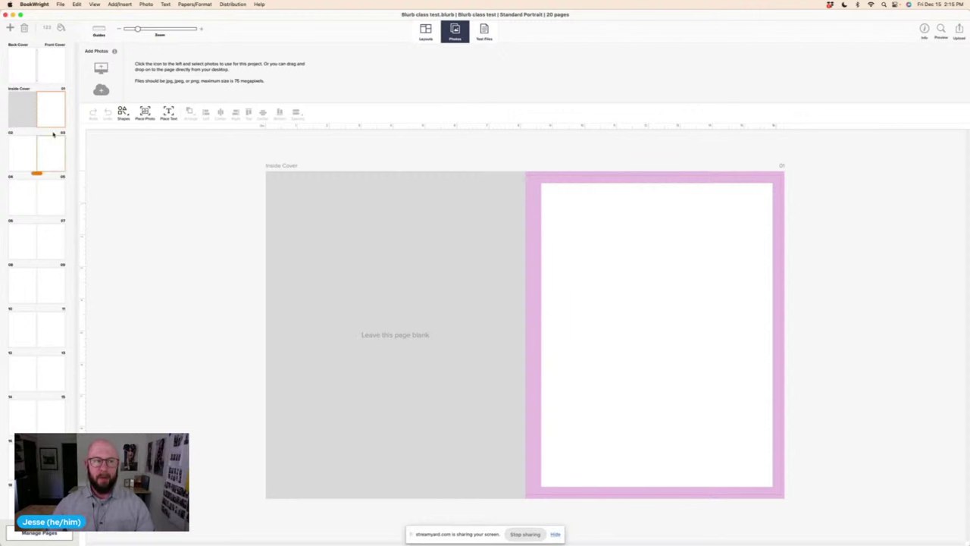
- Look through the cover spread, the inside cover with page 01, and the spreads 02–03 and 04–05
{"action": "mouse_move", "coordinate": [36, 52]}
{"action": "left_mouse_down"}
{"action": "mouse_move", "coordinate": [35, 155]}
{"action": "mouse_move", "coordinate": [58, 135]}
{"action": "mouse_move", "coordinate": [51, 75]}
{"action": "mouse_move", "coordinate": [35, 151]}
{"action": "mouse_move", "coordinate": [36, 297]}
{"action": "mouse_move", "coordinate": [28, 106]}
{"action": "mouse_move", "coordinate": [16, 69]}
{"action": "left_mouse_up"}
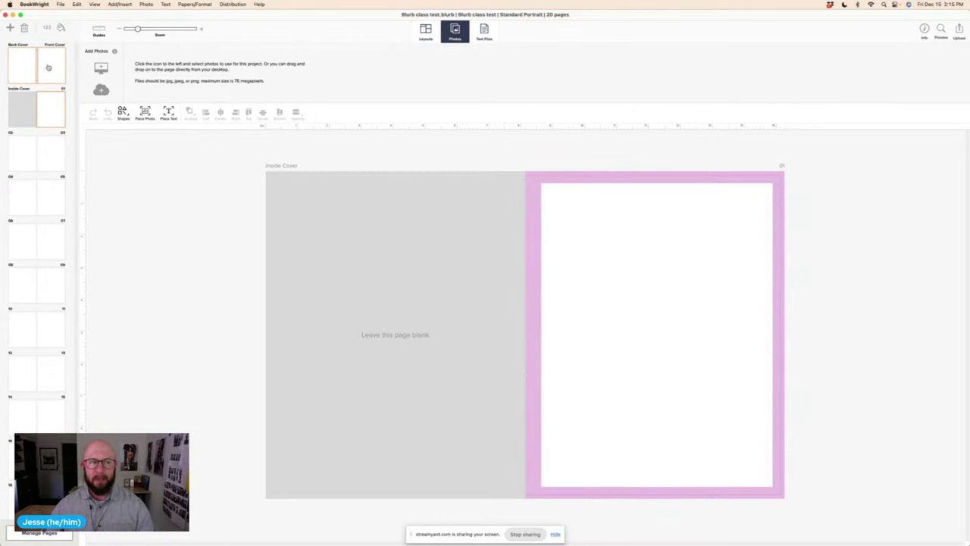
{"action": "left_click", "coordinate": [48, 68]}
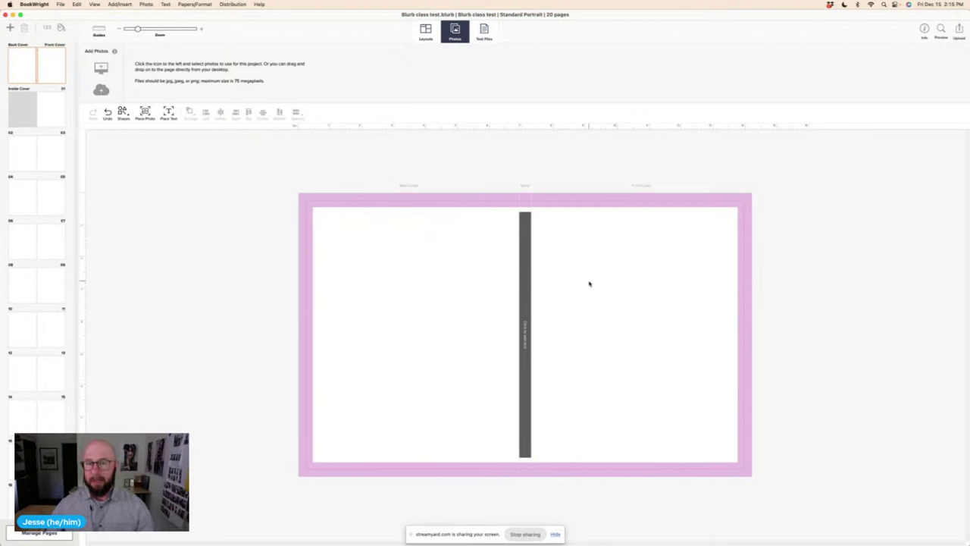
{"action": "left_click", "coordinate": [522, 294]}
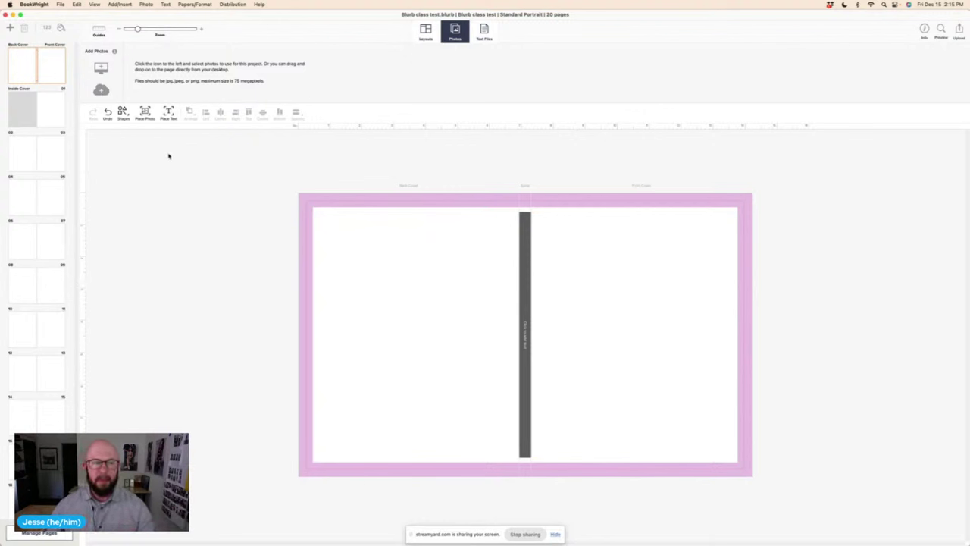
{"action": "left_click", "coordinate": [45, 113]}
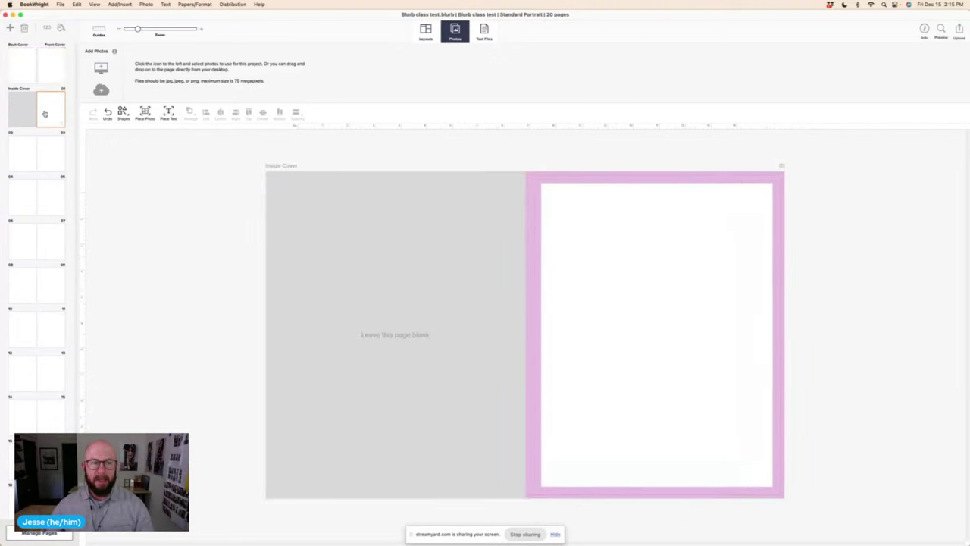
{"action": "left_click", "coordinate": [49, 158]}
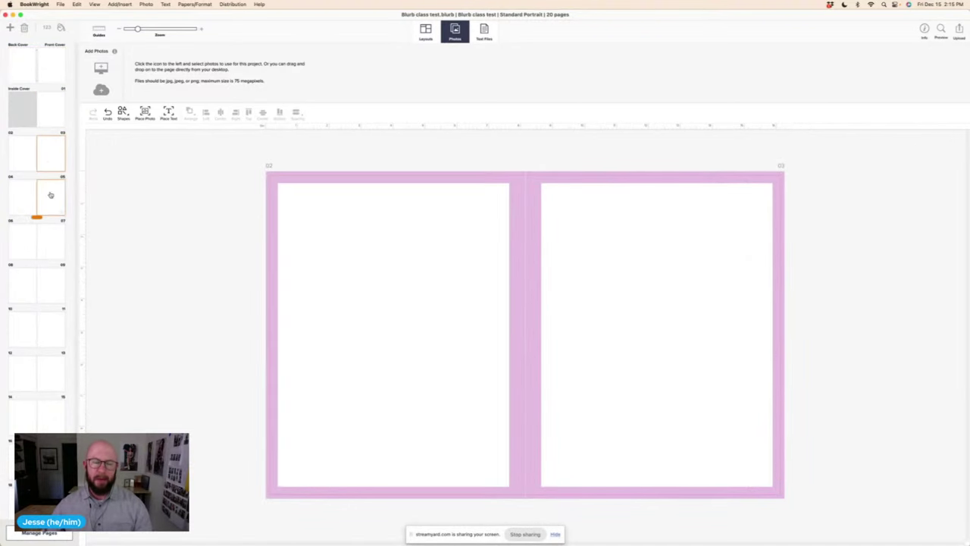
{"action": "left_click", "coordinate": [50, 195]}
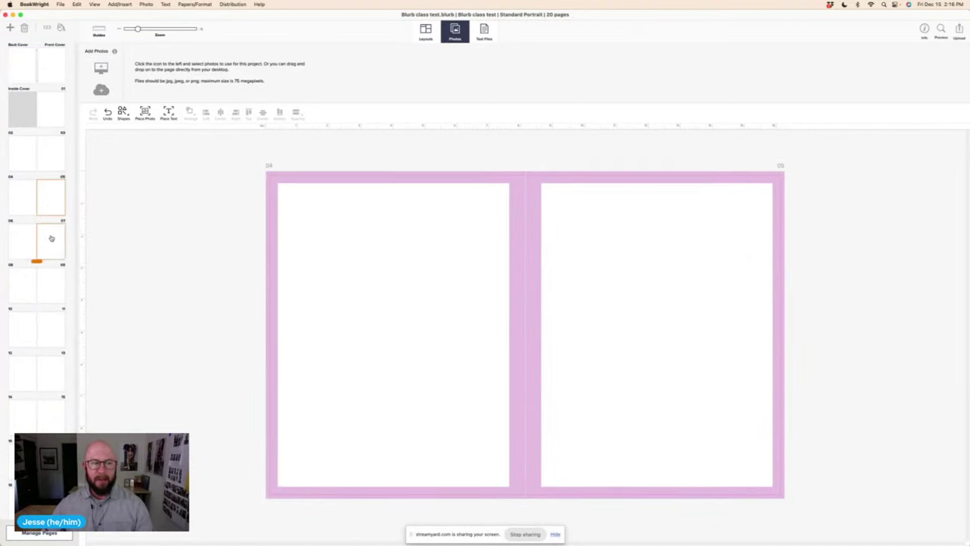
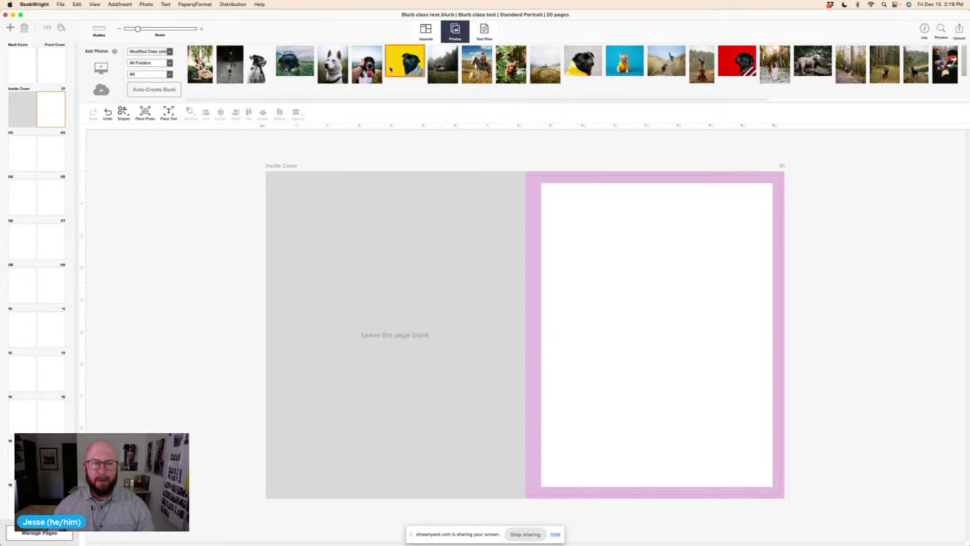
- Look over the imported photos and sort them by Modified Date (old-new)
{"action": "scroll", "coordinate": [634, 72], "scroll_direction": "right", "scroll_amount": 5}
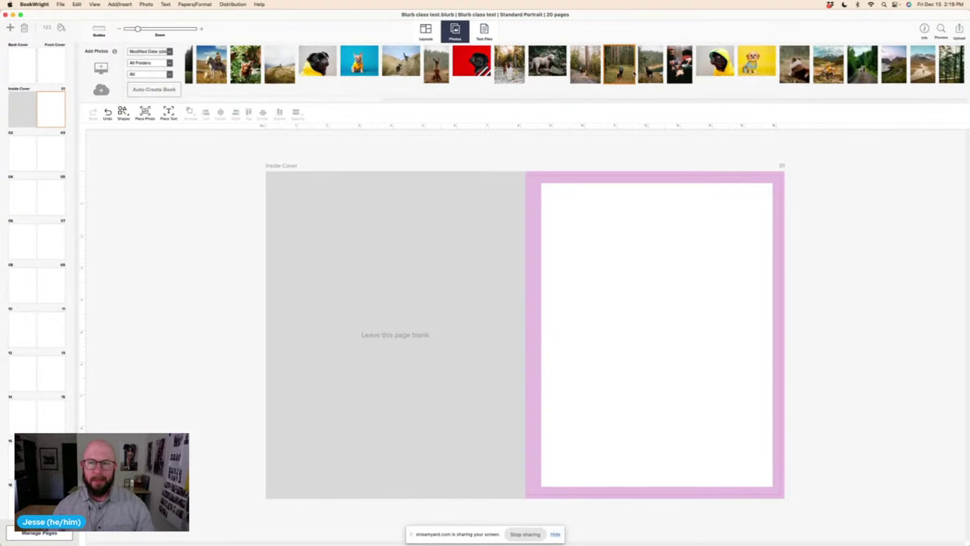
{"action": "scroll", "coordinate": [473, 70], "scroll_direction": "left", "scroll_amount": 5}
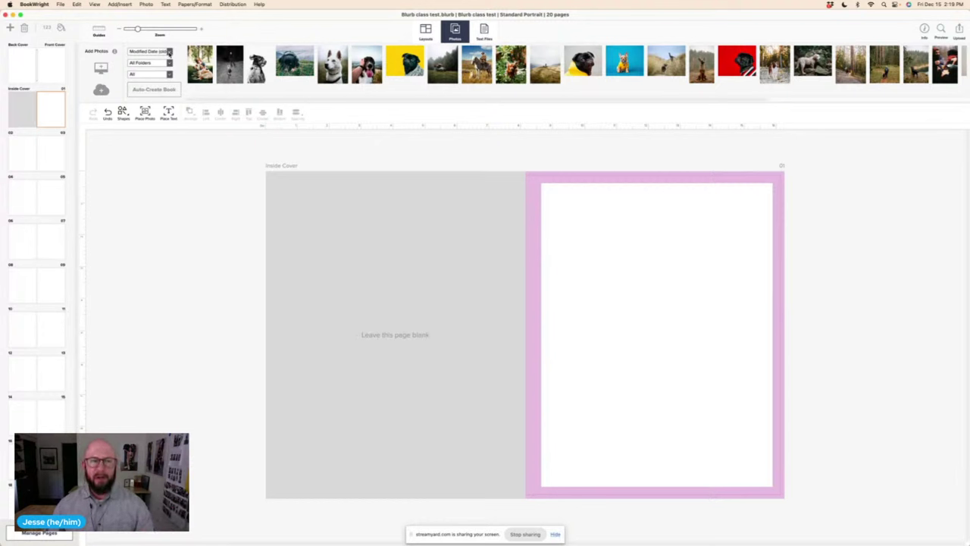
{"action": "left_click", "coordinate": [170, 53]}
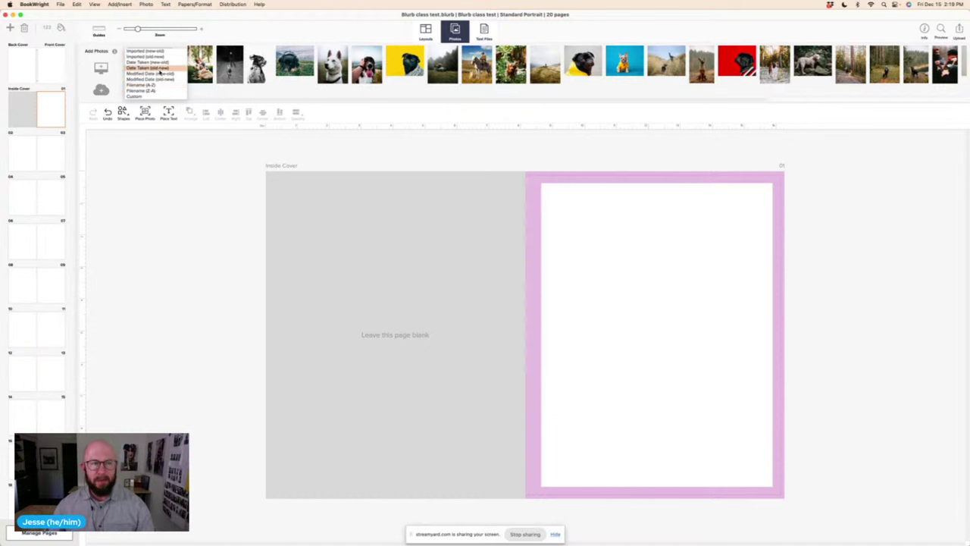
{"action": "left_click", "coordinate": [156, 79]}
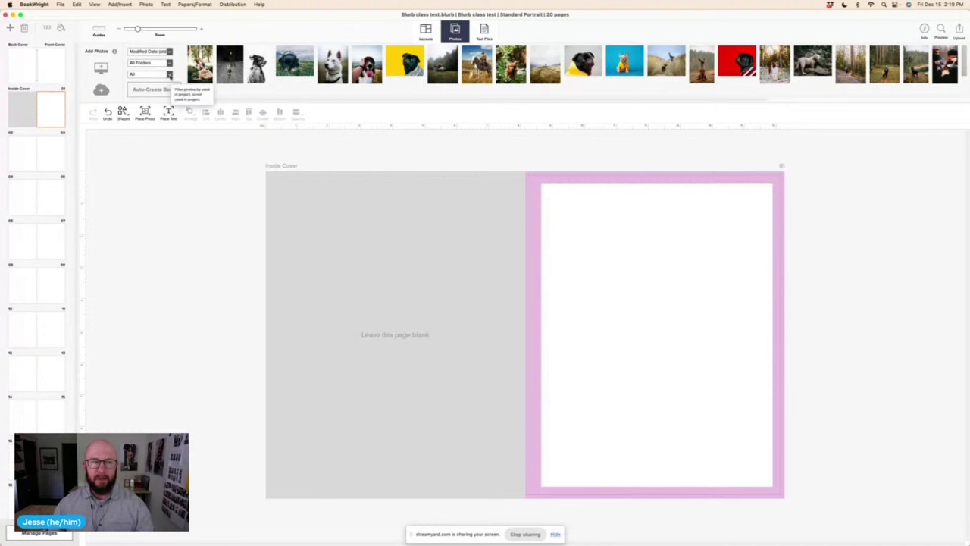
- Filter the imported photos to Unused and look through the filtered set
{"action": "left_click", "coordinate": [170, 76]}
{"action": "left_click", "coordinate": [170, 75]}
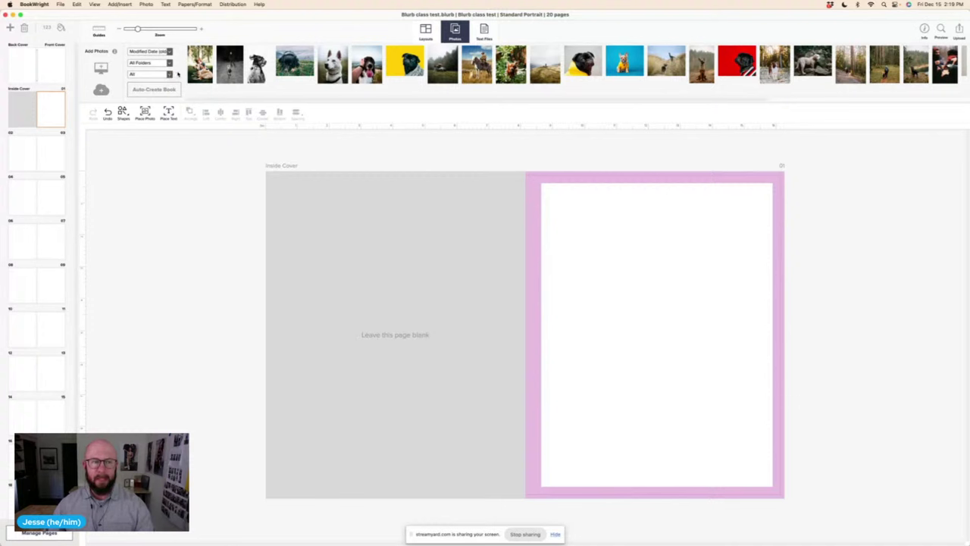
{"action": "left_click", "coordinate": [170, 74]}
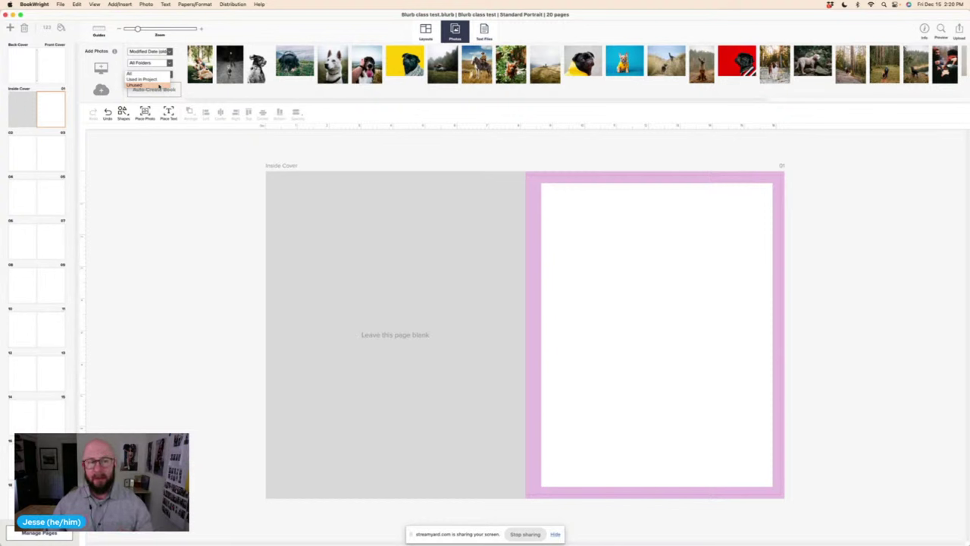
{"action": "left_click", "coordinate": [156, 85]}
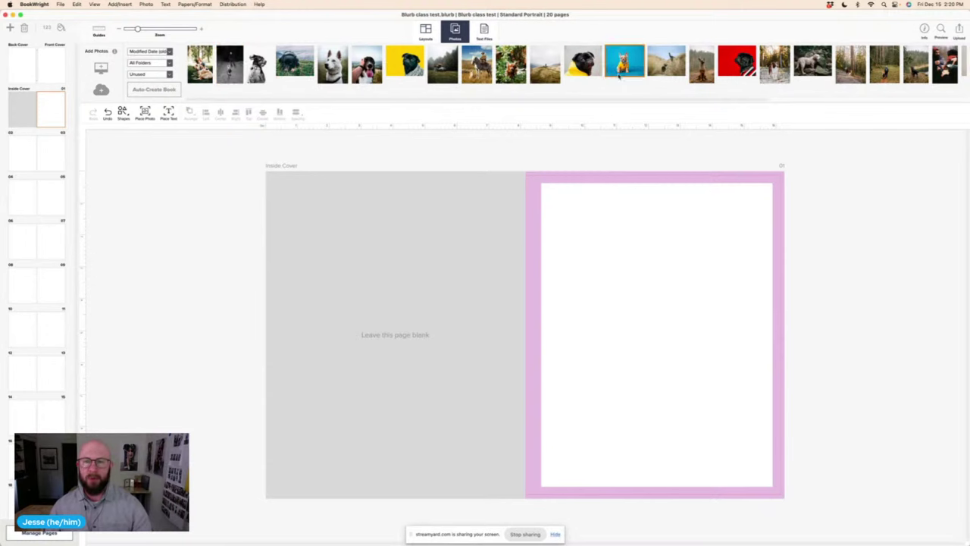
{"action": "scroll", "coordinate": [622, 72], "scroll_direction": "right", "scroll_amount": 10}
{"action": "scroll", "coordinate": [675, 75], "scroll_direction": "left", "scroll_amount": 10}
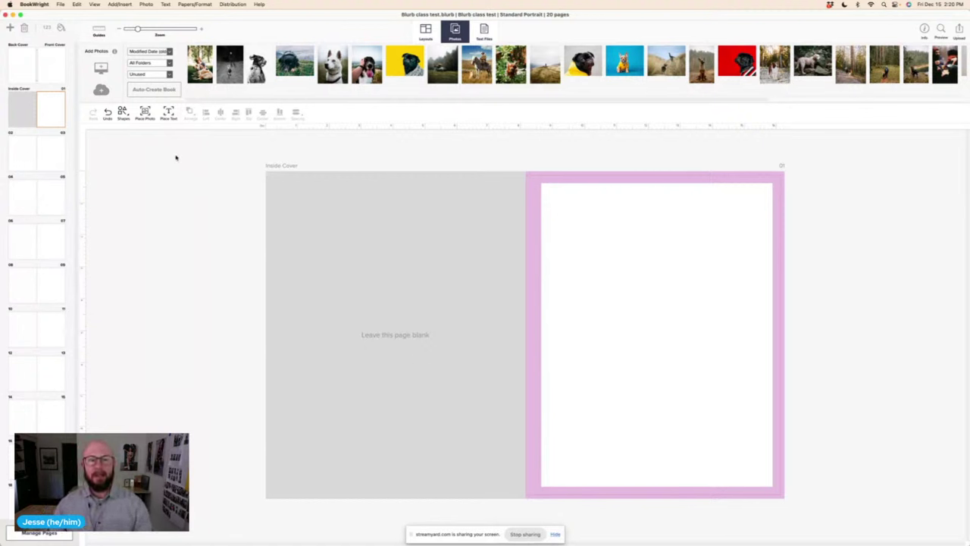
- Browse the page layouts in the Spread Layouts and 1 Photo categories
{"action": "left_click", "coordinate": [427, 31]}
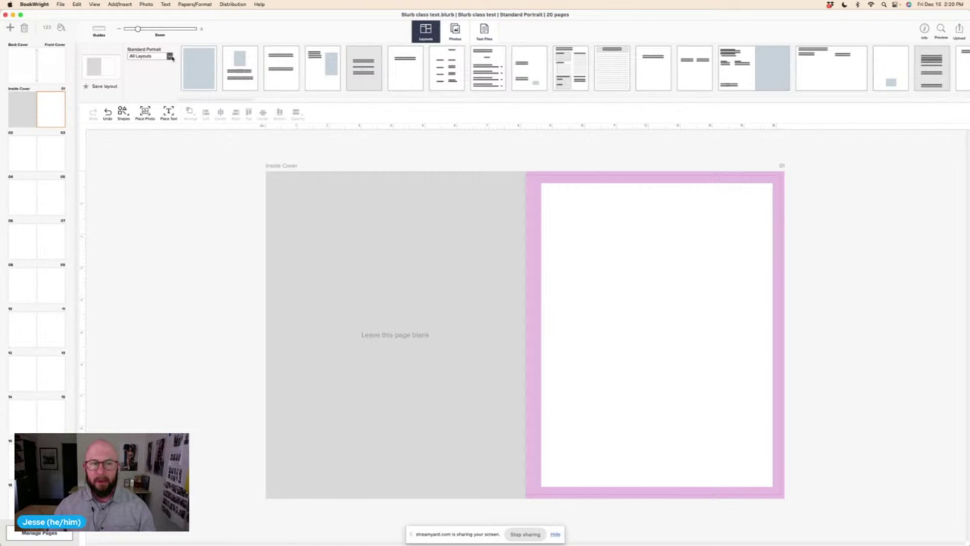
{"action": "left_click", "coordinate": [170, 56]}
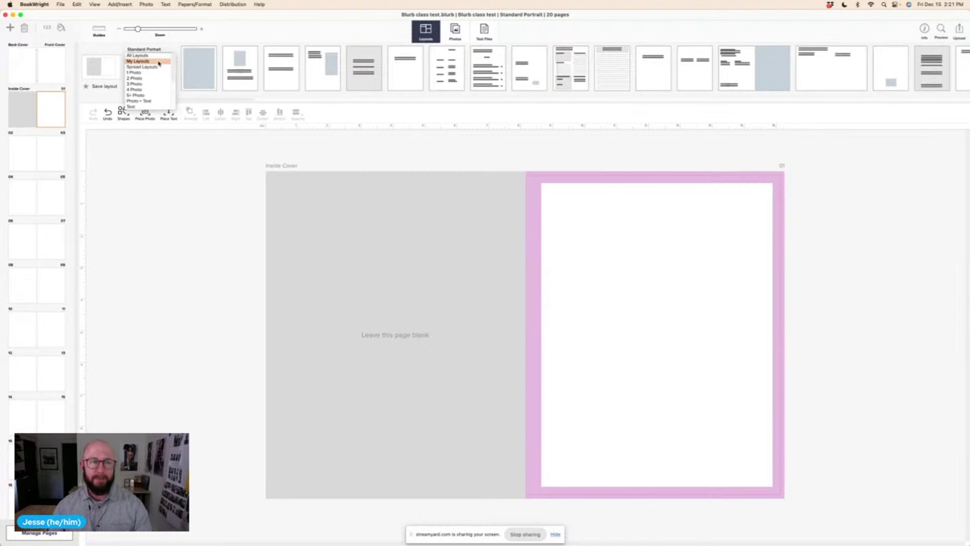
{"action": "left_click", "coordinate": [156, 67]}
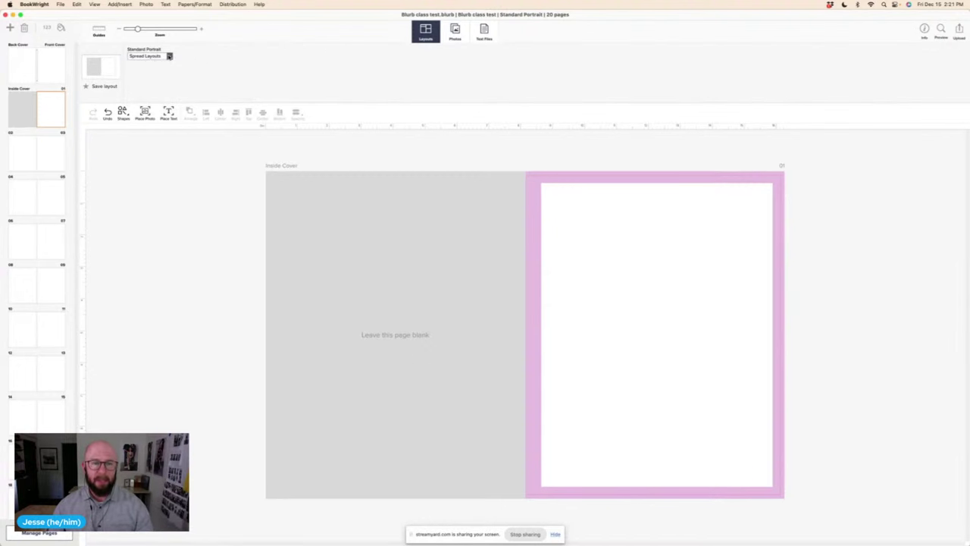
{"action": "left_click", "coordinate": [169, 56]}
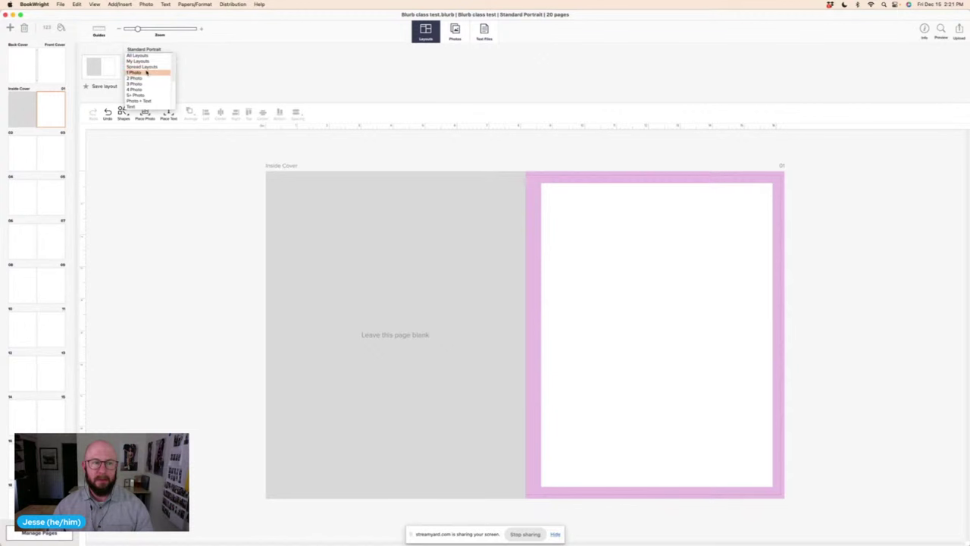
{"action": "left_click", "coordinate": [134, 72]}
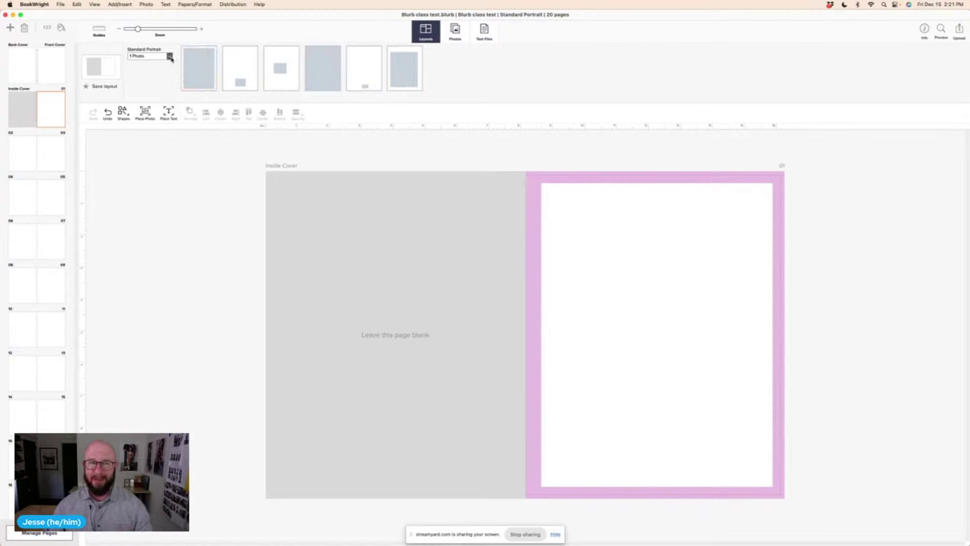
- Browse the page layouts in the 2 Photo, 4 Photo, Photo + Text and All Layouts categories
{"action": "left_click", "coordinate": [170, 58]}
{"action": "left_click", "coordinate": [155, 78]}
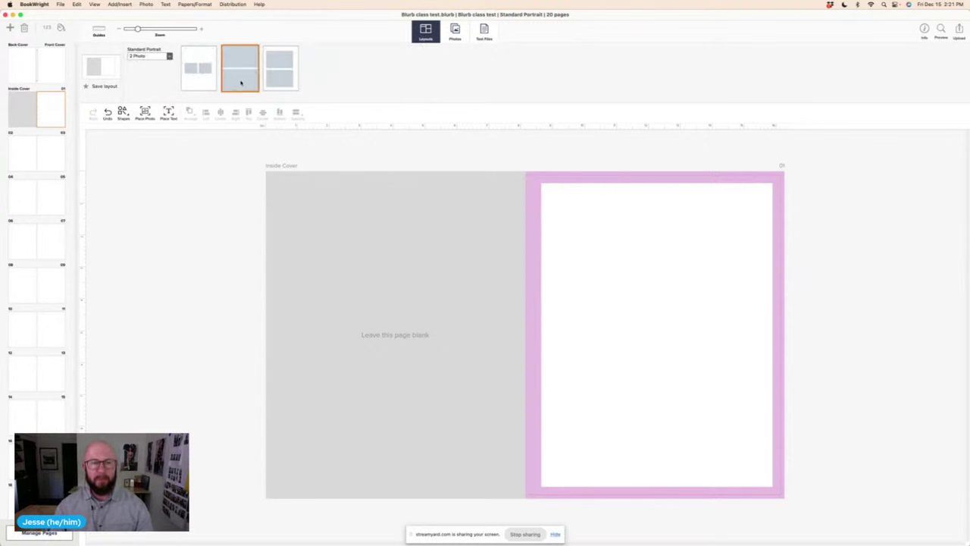
{"action": "left_click", "coordinate": [170, 56]}
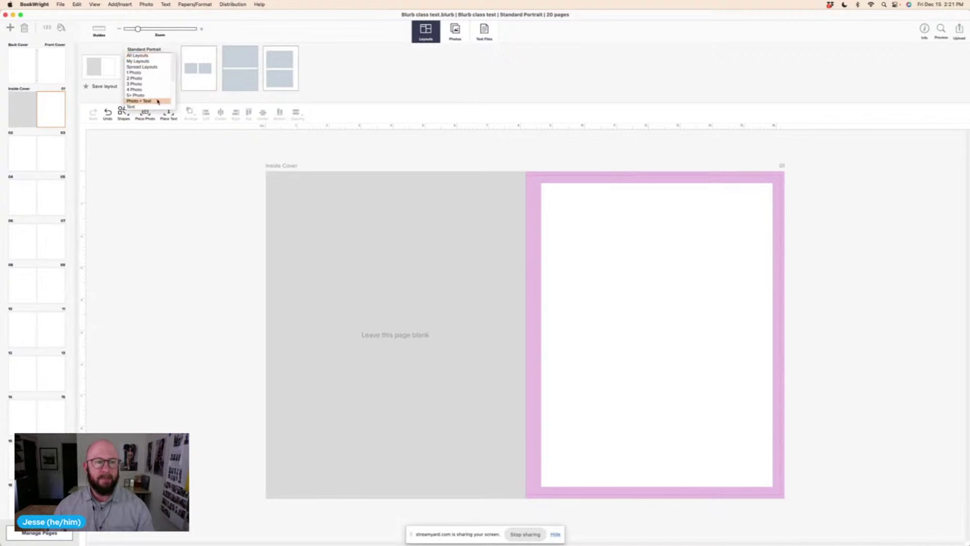
{"action": "left_click", "coordinate": [154, 90]}
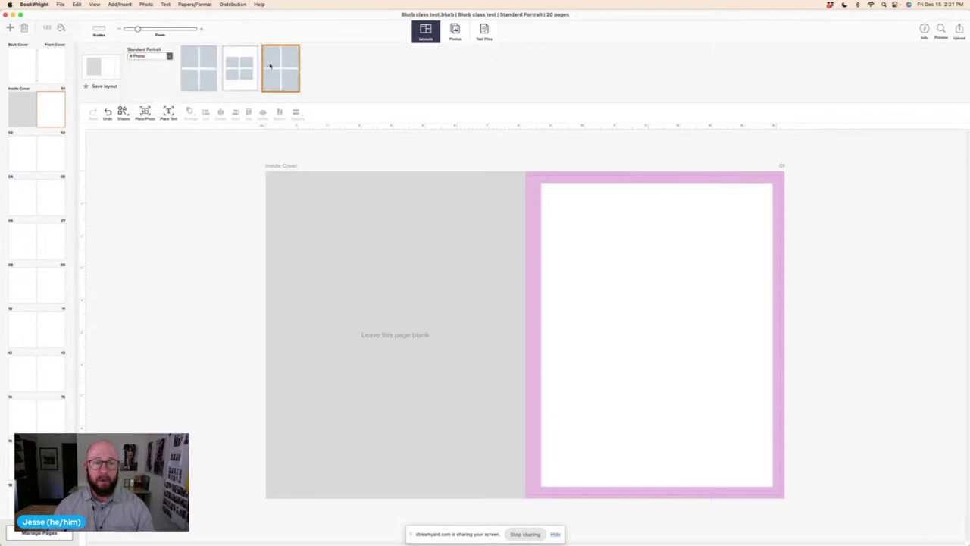
{"action": "left_click", "coordinate": [170, 57]}
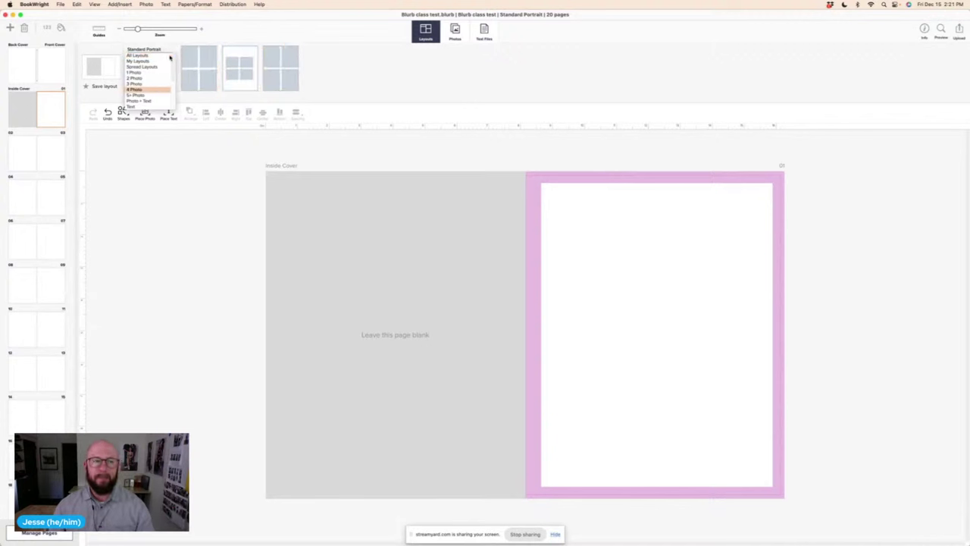
{"action": "left_click", "coordinate": [158, 100]}
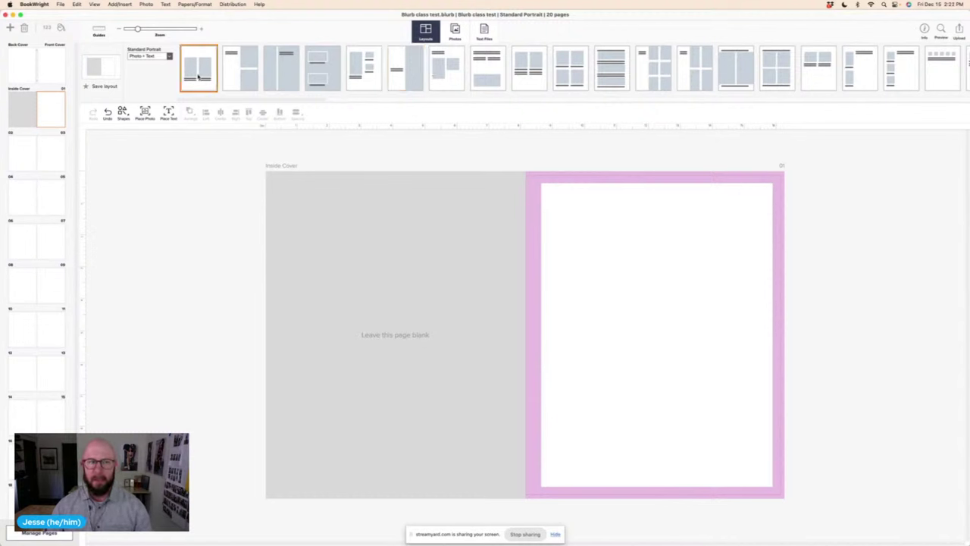
{"action": "left_click", "coordinate": [169, 56]}
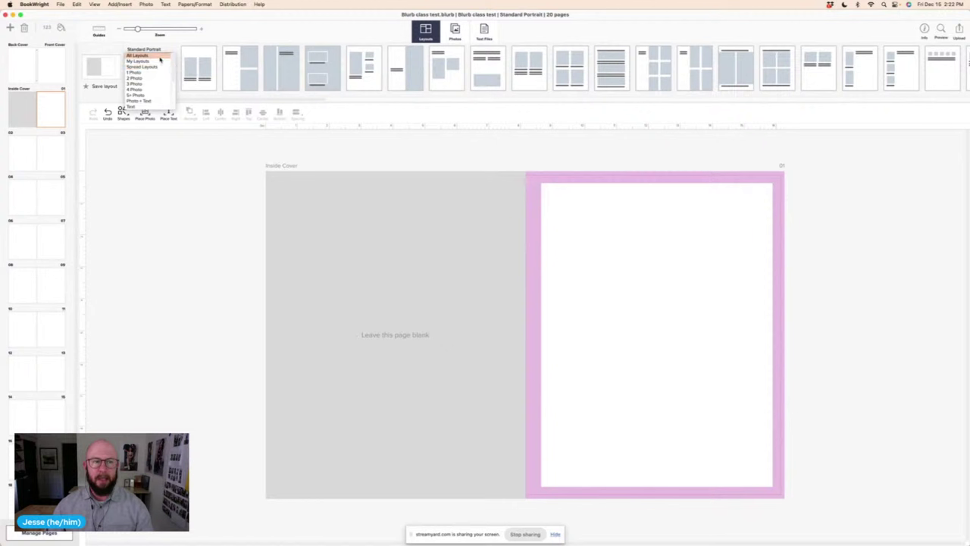
{"action": "left_click", "coordinate": [160, 57]}
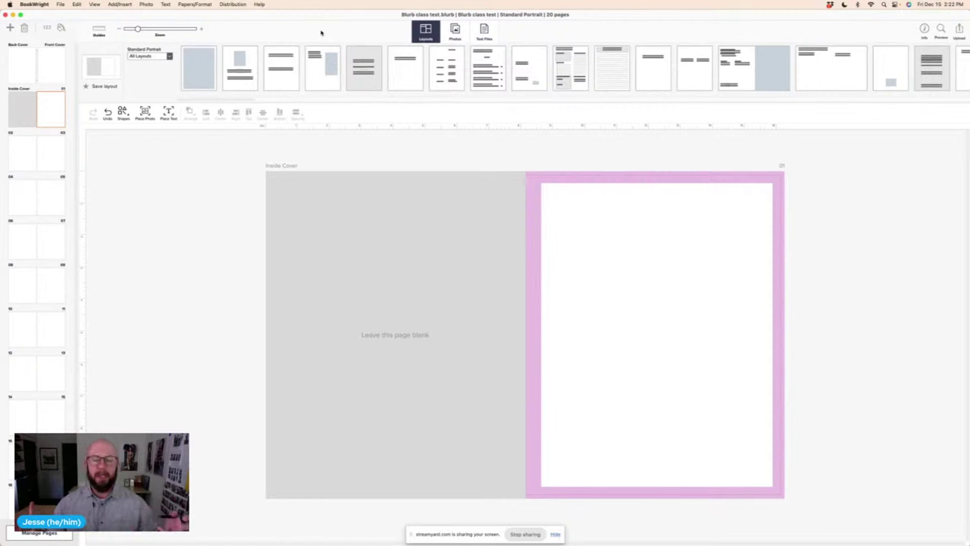
- Place the unused portrait photo of the mountain lake and winding road on page 01
{"action": "left_click", "coordinate": [455, 31]}
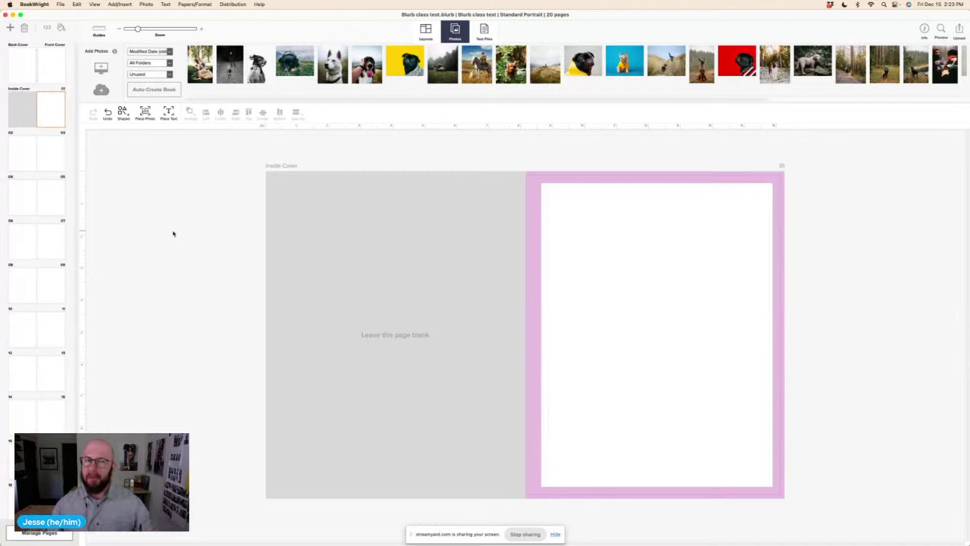
{"action": "left_click", "coordinate": [280, 65]}
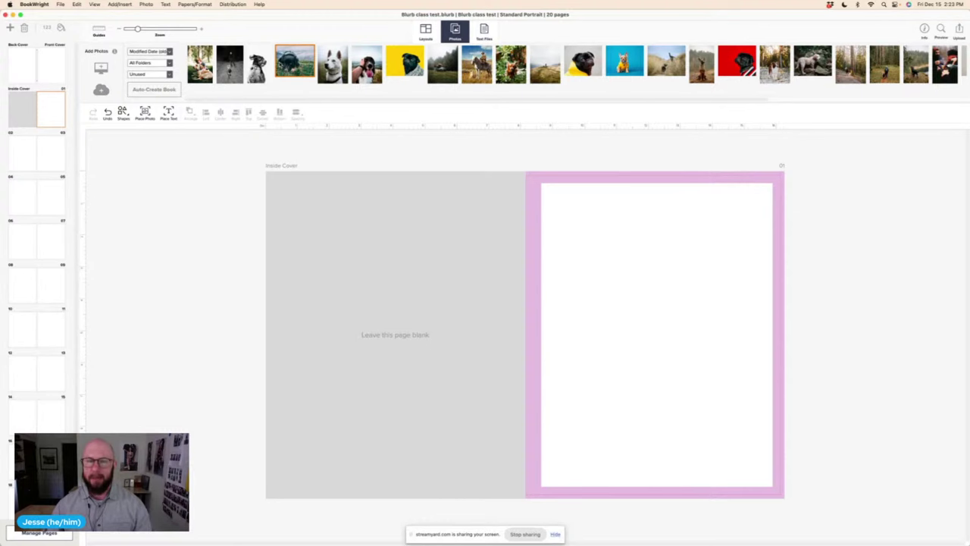
{"action": "scroll", "coordinate": [576, 64], "scroll_direction": "right", "scroll_amount": 5}
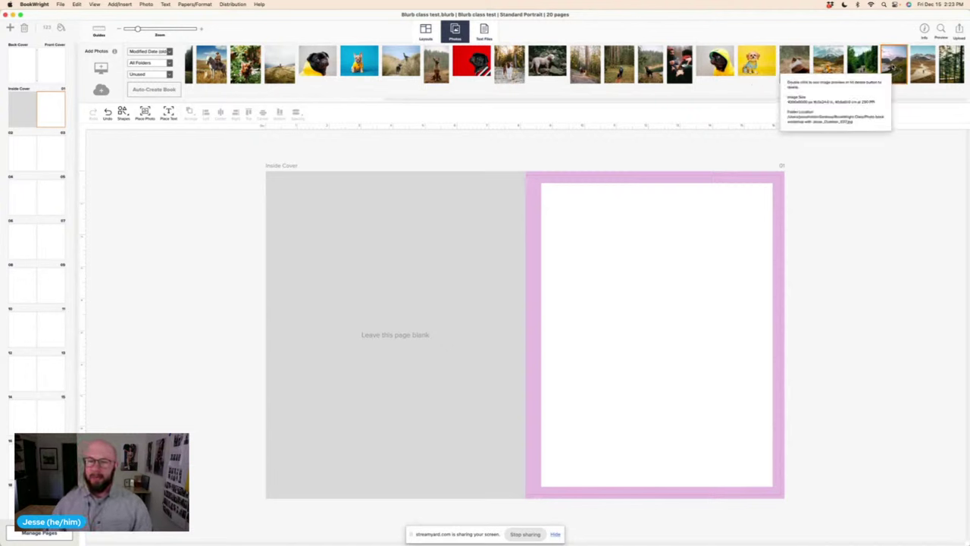
{"action": "left_click_drag", "start_coordinate": [895, 67], "coordinate": [642, 262]}
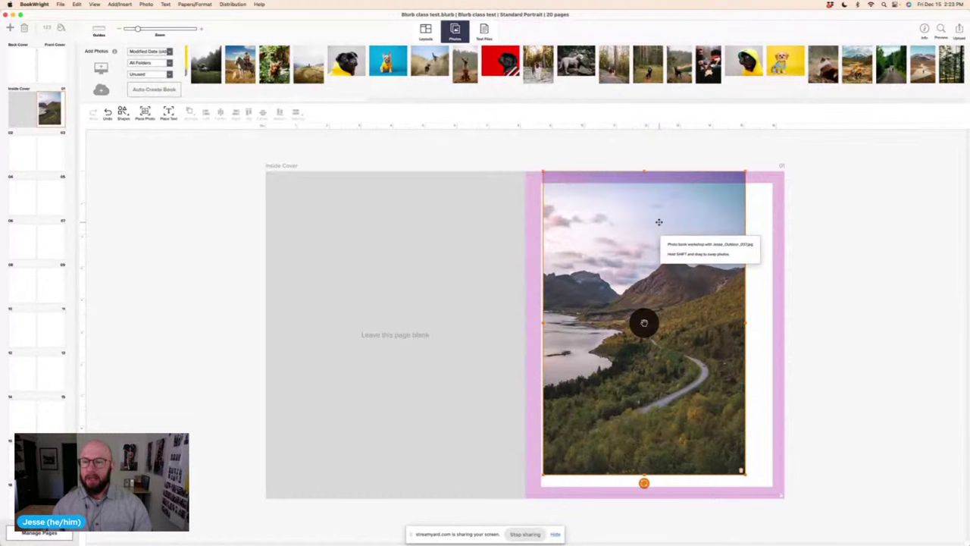
- Centre the landscape photo horizontally and vertically on page 01 using the alignment guides, then deselect it
{"action": "left_click_drag", "start_coordinate": [659, 221], "coordinate": [668, 256]}
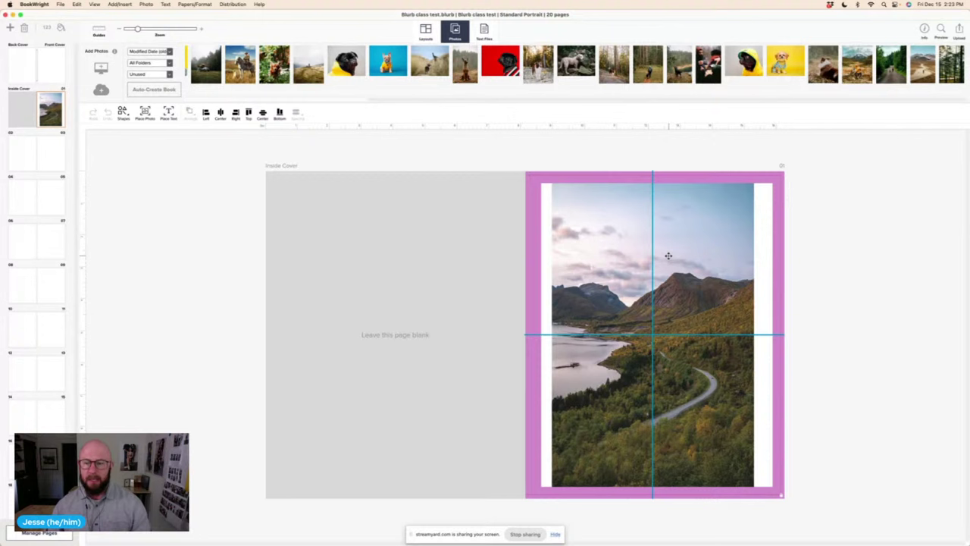
{"action": "mouse_move", "coordinate": [668, 256]}
{"action": "left_mouse_down"}
{"action": "mouse_move", "coordinate": [685, 257]}
{"action": "mouse_move", "coordinate": [671, 256]}
{"action": "left_mouse_up"}
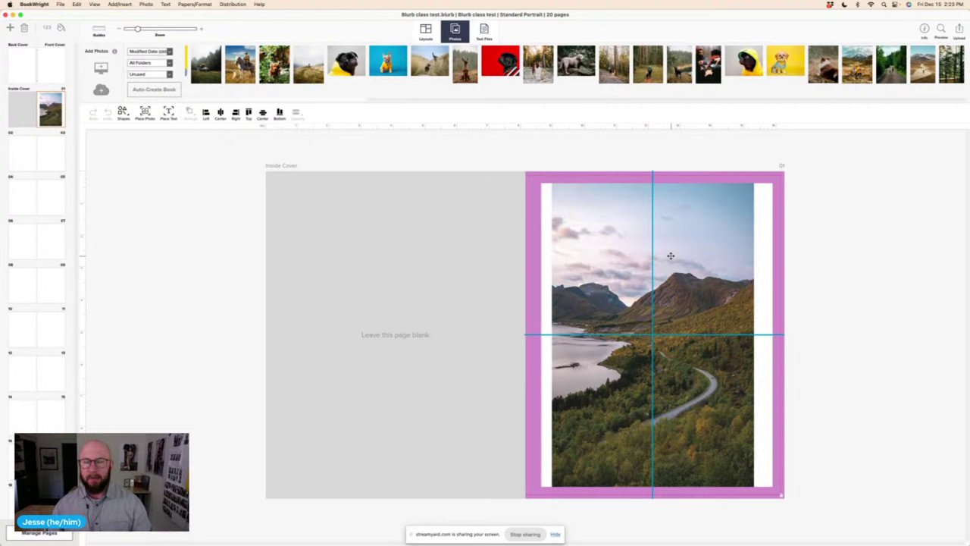
{"action": "left_click_drag", "start_coordinate": [671, 256], "coordinate": [671, 256]}
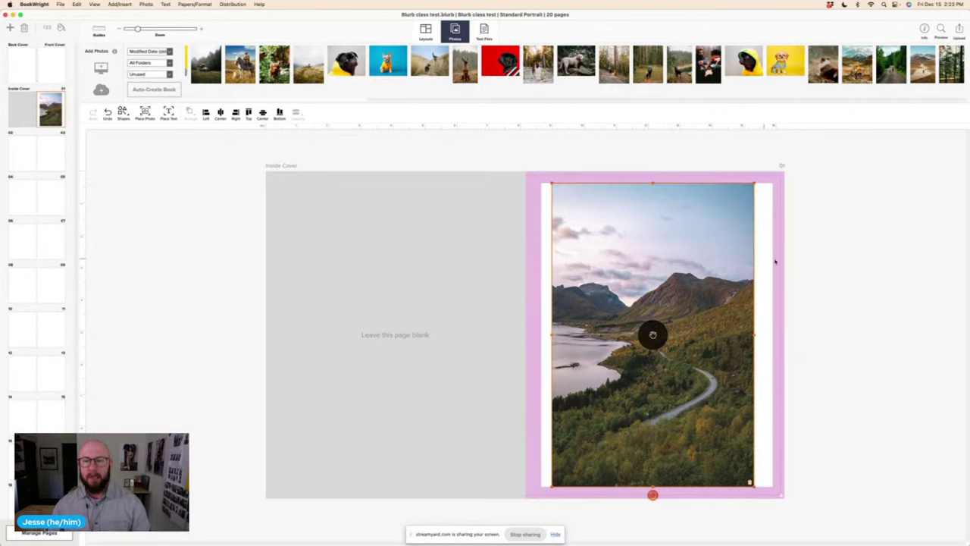
{"action": "left_click", "coordinate": [831, 261]}
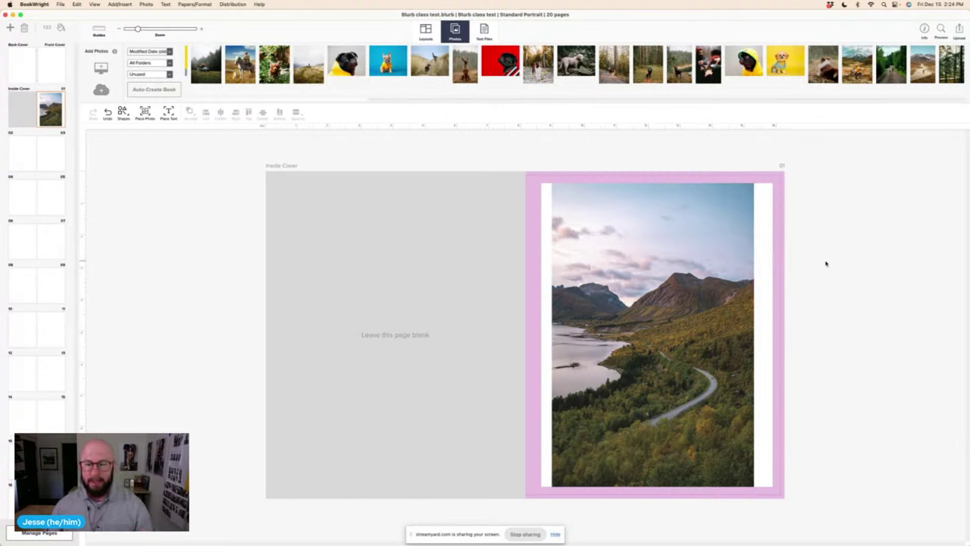
{"action": "left_click", "coordinate": [696, 248]}
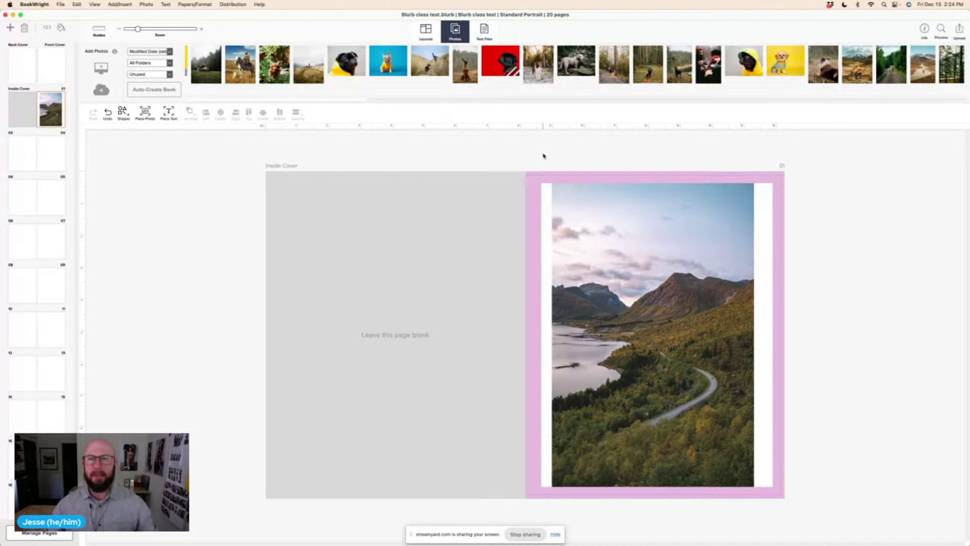
{"action": "mouse_move", "coordinate": [581, 204]}
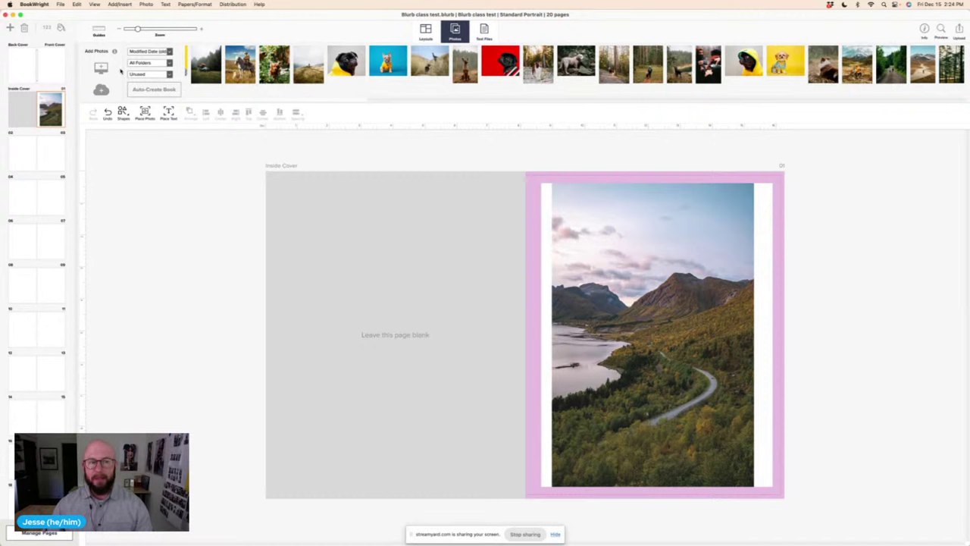
{"action": "left_click", "coordinate": [169, 74]}
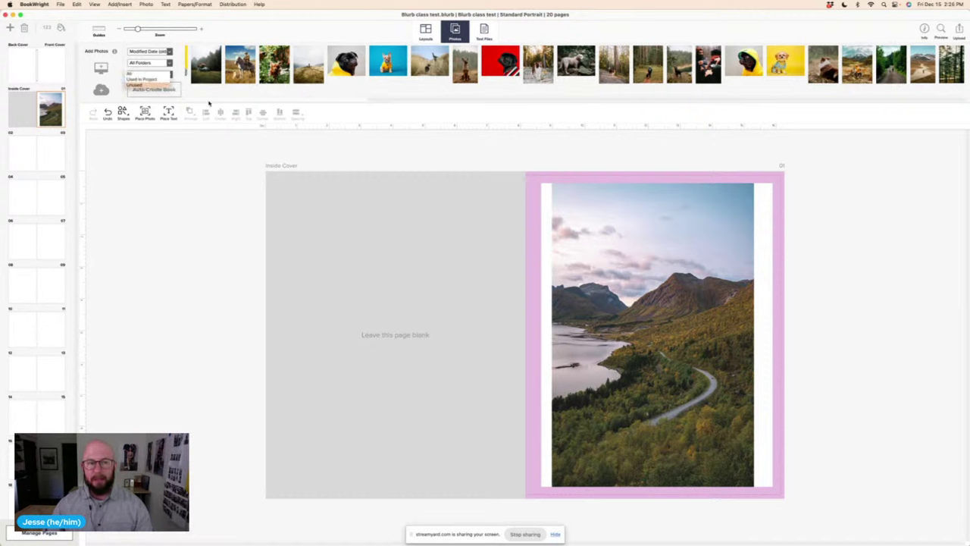
{"action": "left_click", "coordinate": [195, 167]}
{"action": "left_click", "coordinate": [621, 253]}
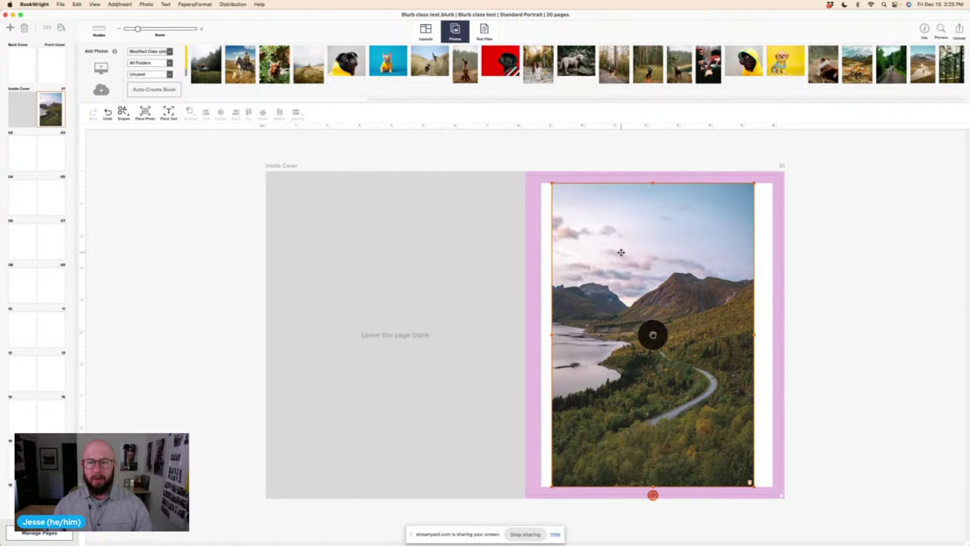
{"action": "left_click", "coordinate": [617, 89]}
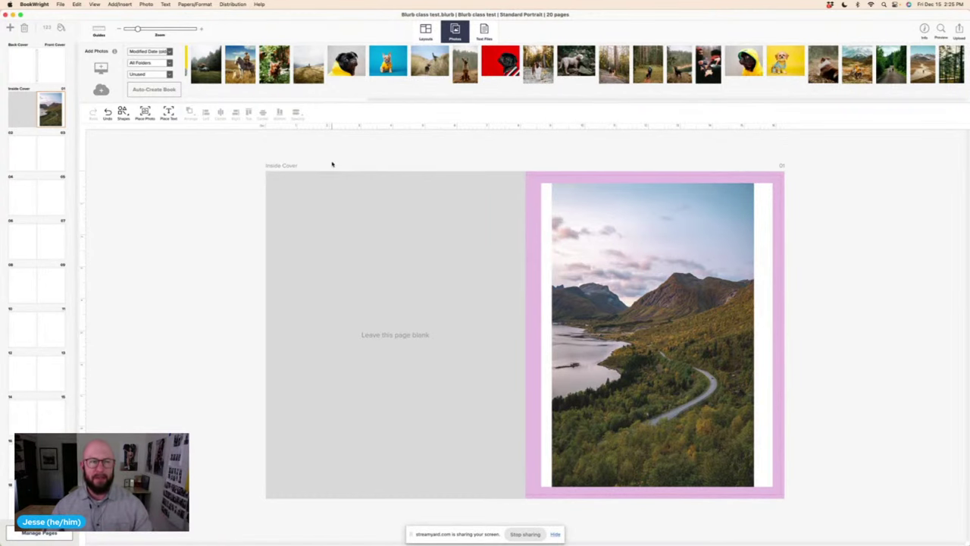
- Browse all layouts for page 02 and apply the full-bleed layout from the 1 Photo category
{"action": "left_click", "coordinate": [33, 156]}
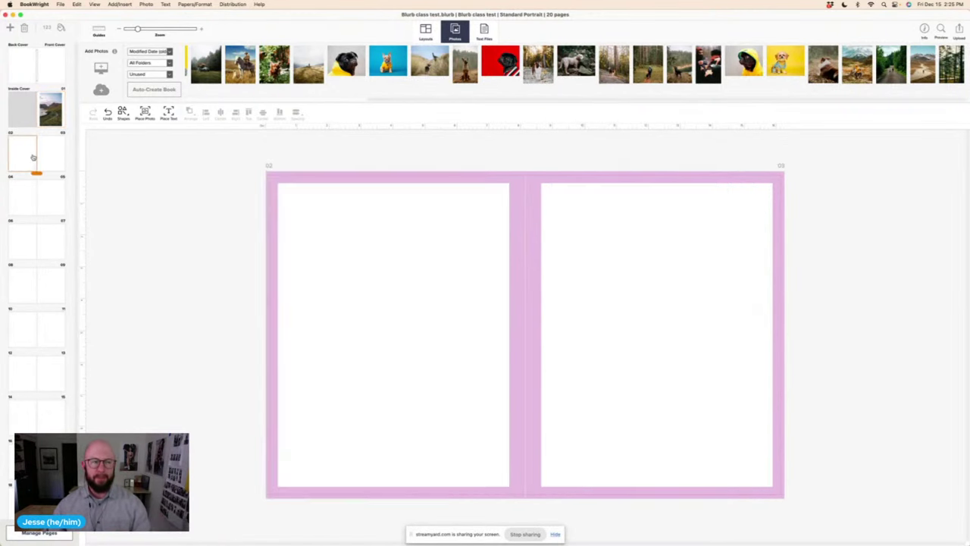
{"action": "left_click", "coordinate": [427, 33]}
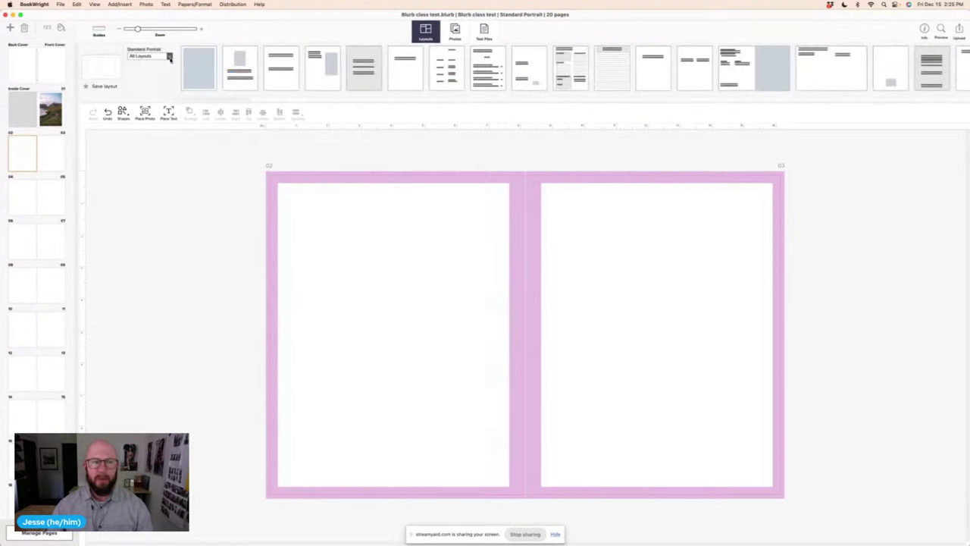
{"action": "scroll", "coordinate": [287, 70], "scroll_direction": "right", "scroll_amount": 10}
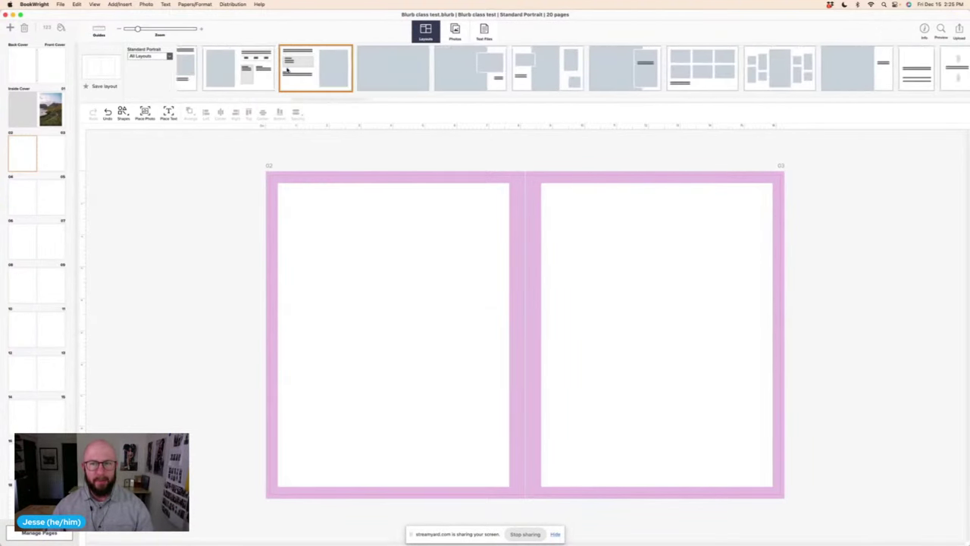
{"action": "scroll", "coordinate": [288, 70], "scroll_direction": "right", "scroll_amount": 15}
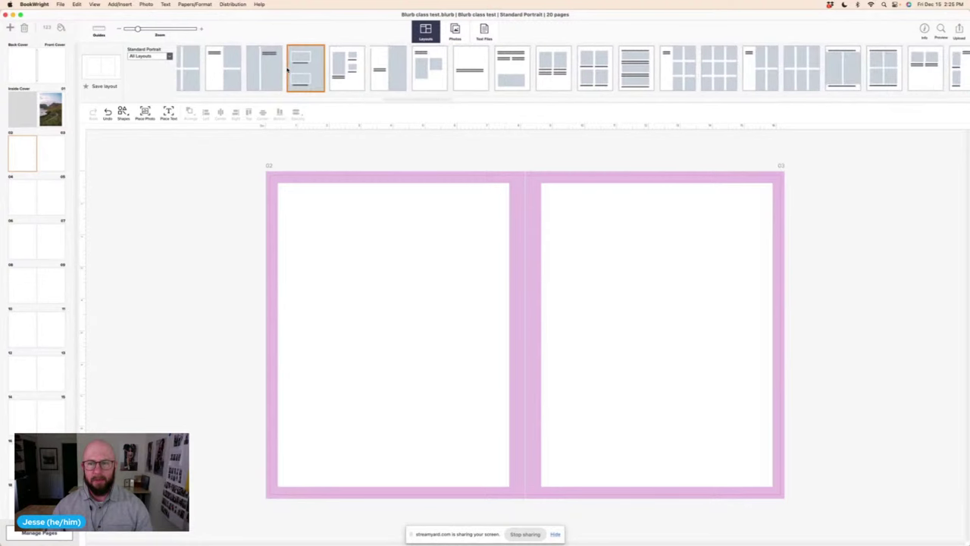
{"action": "scroll", "coordinate": [287, 70], "scroll_direction": "right", "scroll_amount": 10}
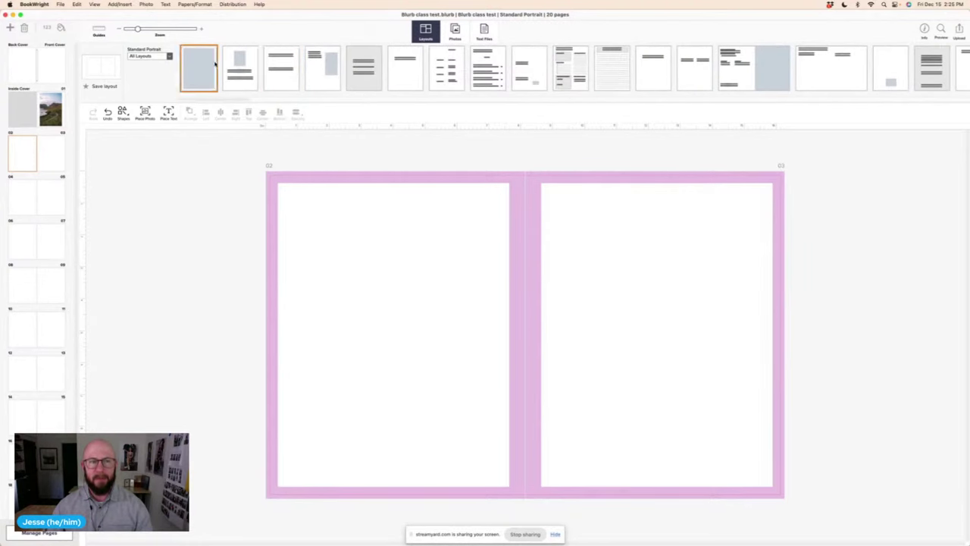
{"action": "left_click", "coordinate": [169, 57]}
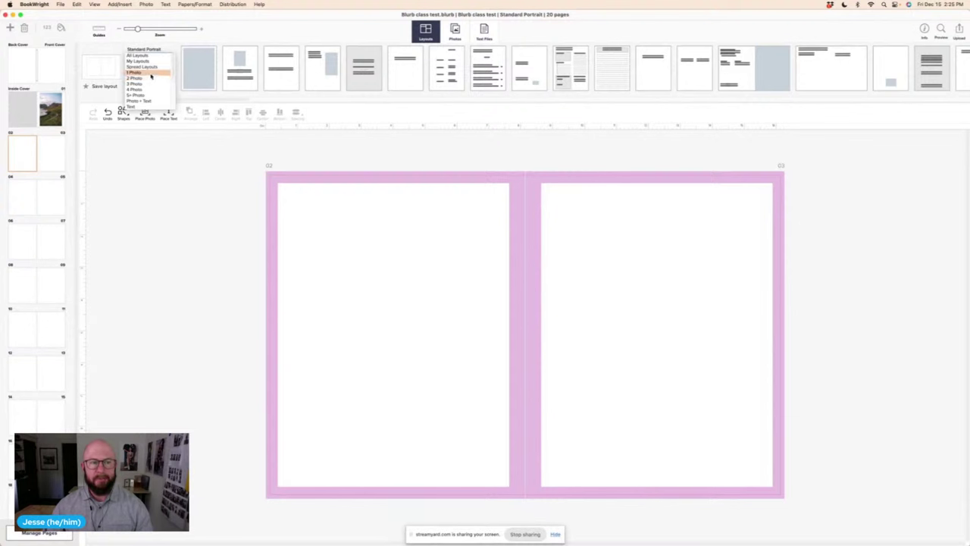
{"action": "left_click", "coordinate": [151, 73]}
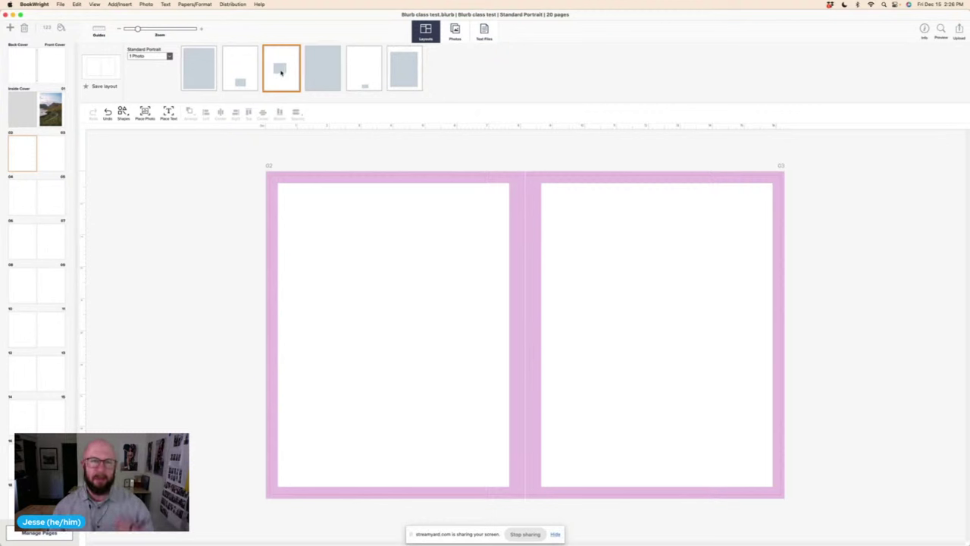
{"action": "left_click", "coordinate": [322, 65]}
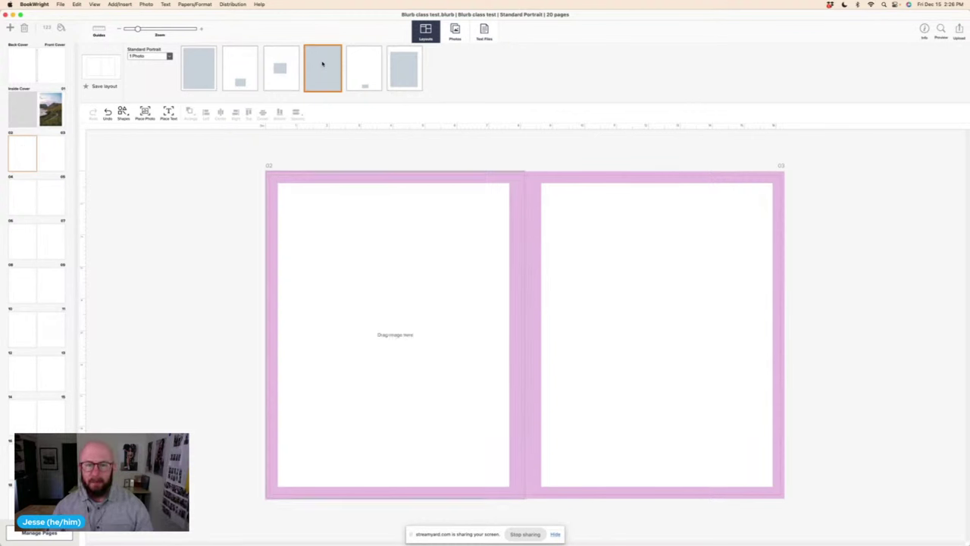
{"action": "left_click", "coordinate": [349, 251]}
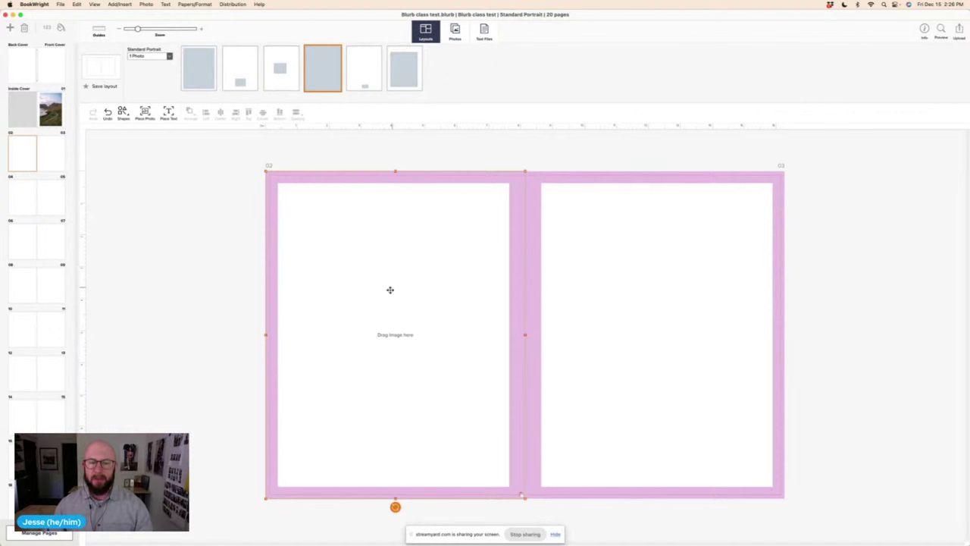
- Apply the single-photo layout with narrow margins to page 03
{"action": "left_click", "coordinate": [21, 156]}
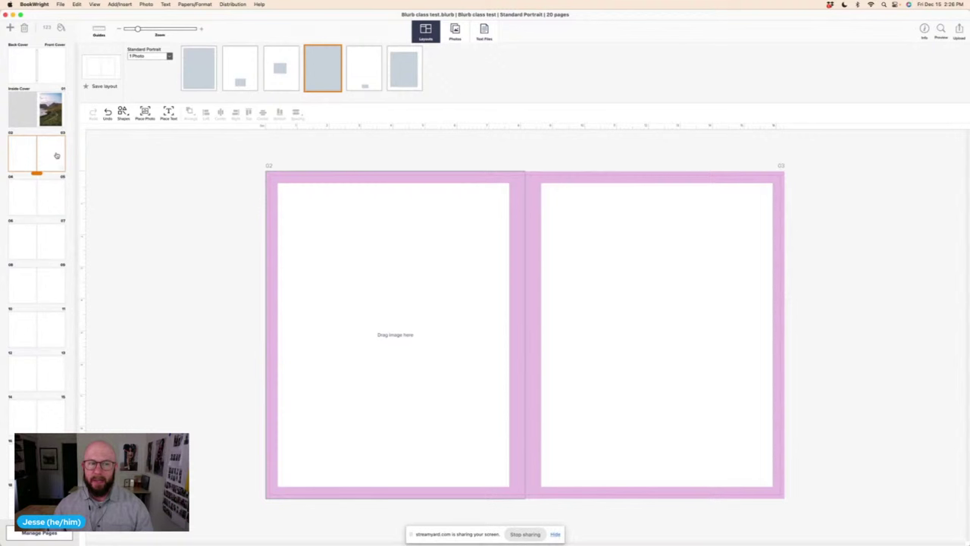
{"action": "left_click", "coordinate": [31, 156]}
{"action": "left_click", "coordinate": [51, 154]}
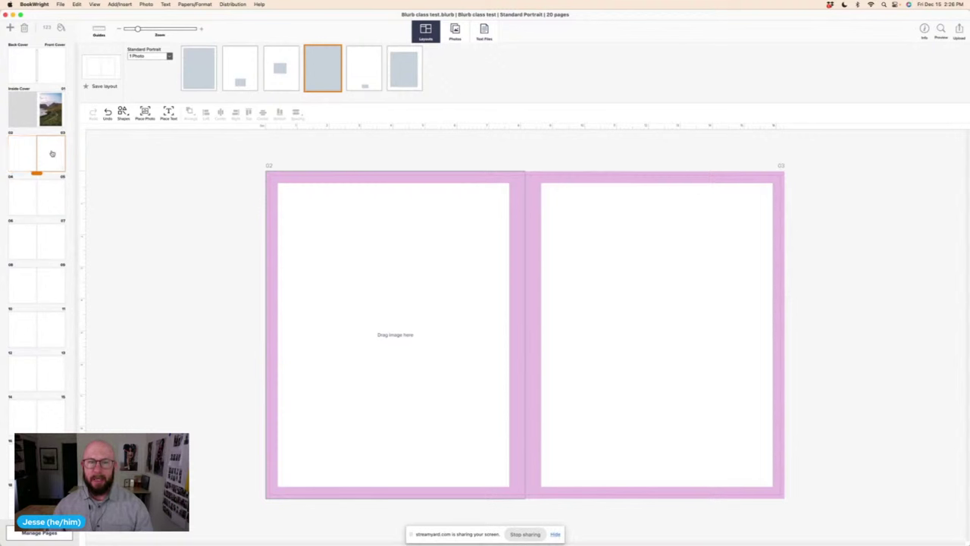
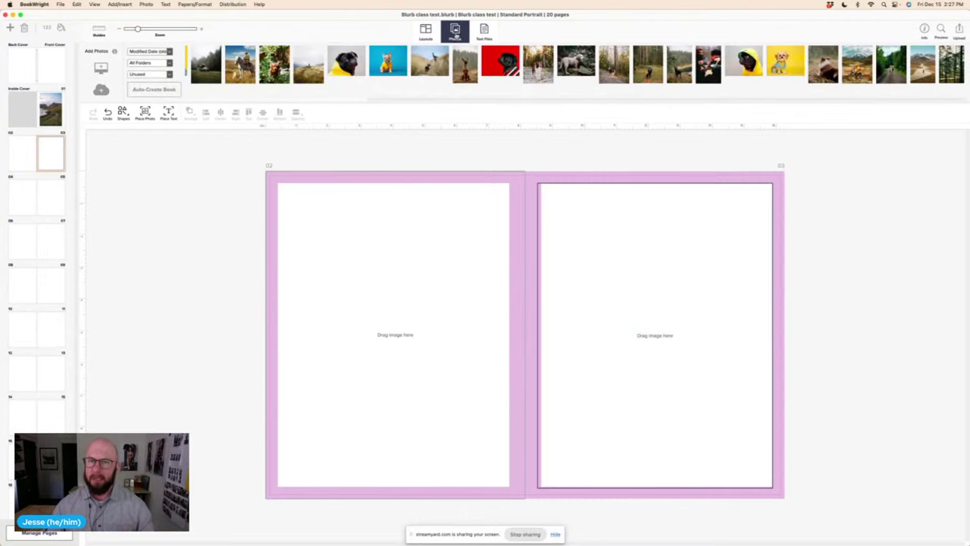
- Examine the full-bleed image frame on page 02 and go back to the start of the unused photos
{"action": "left_click", "coordinate": [419, 174]}
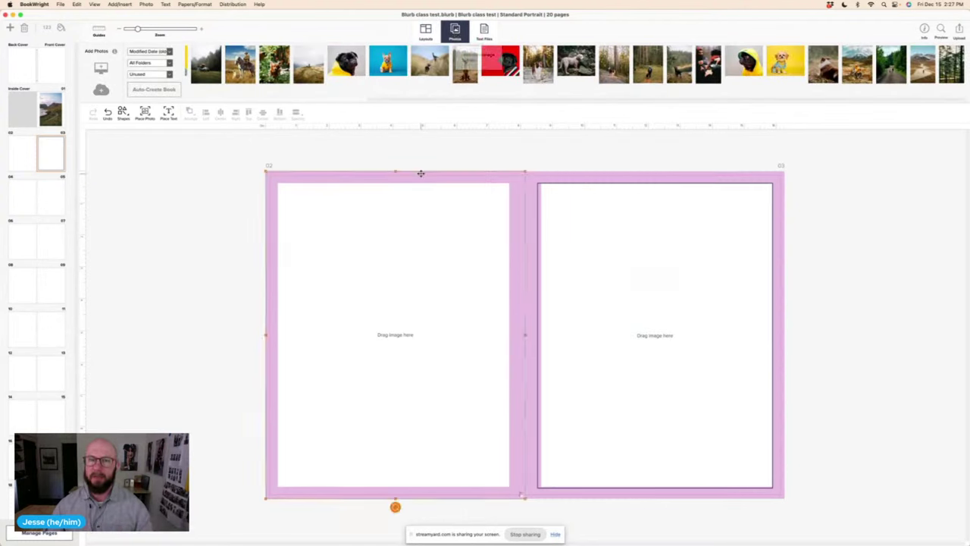
{"action": "left_click", "coordinate": [412, 149]}
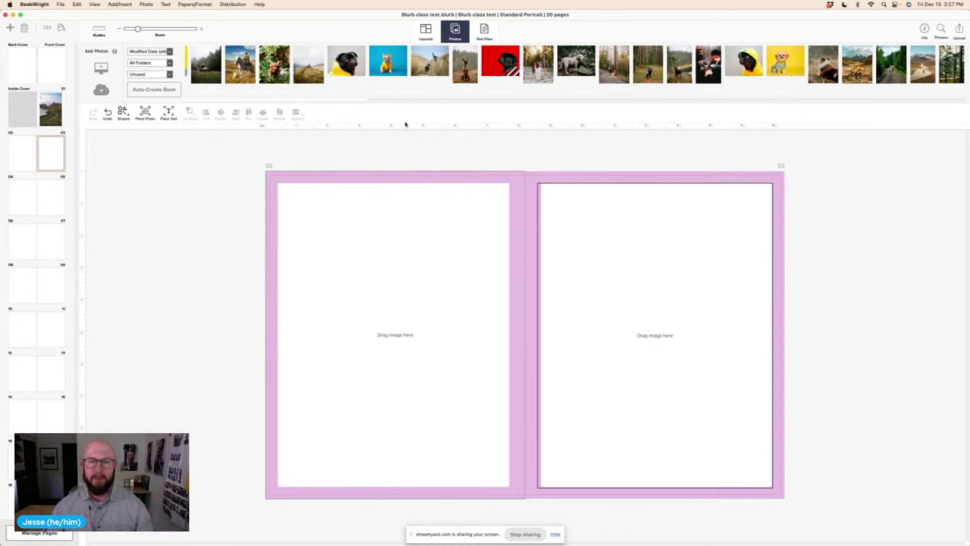
{"action": "scroll", "coordinate": [409, 76], "scroll_direction": "left", "scroll_amount": 5}
{"action": "left_click", "coordinate": [426, 173]}
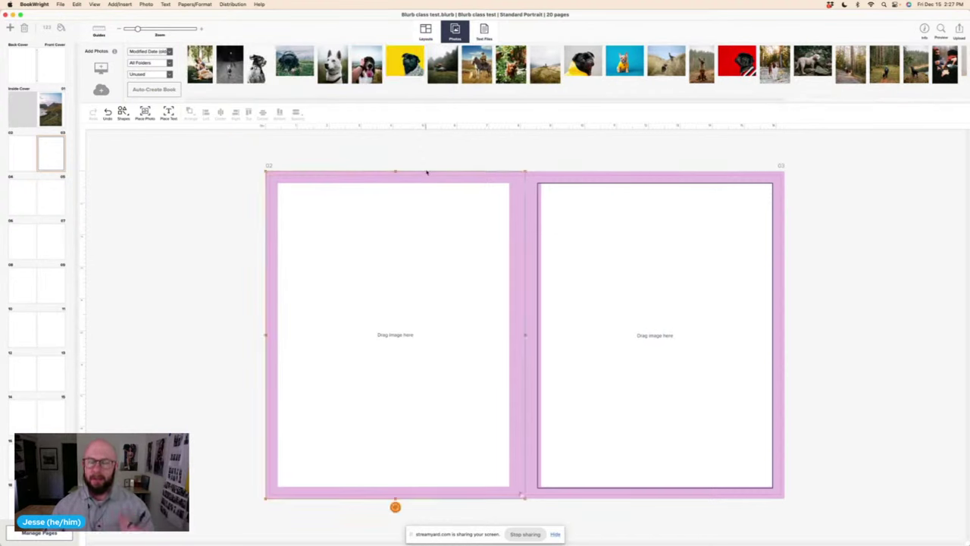
- Place the black-and-white spotted dog portrait on page 02 and the photo of the running dog on page 03
{"action": "left_click", "coordinate": [423, 157]}
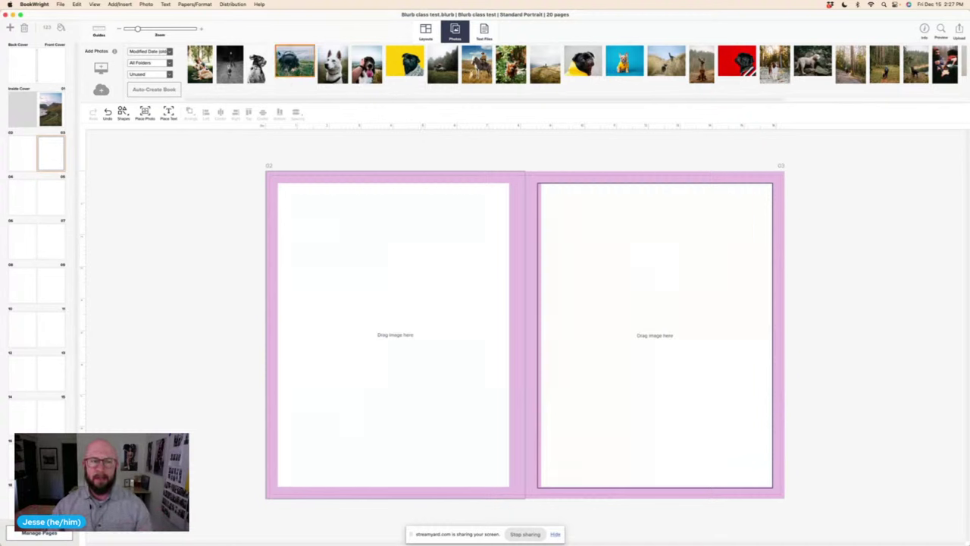
{"action": "left_click", "coordinate": [259, 63]}
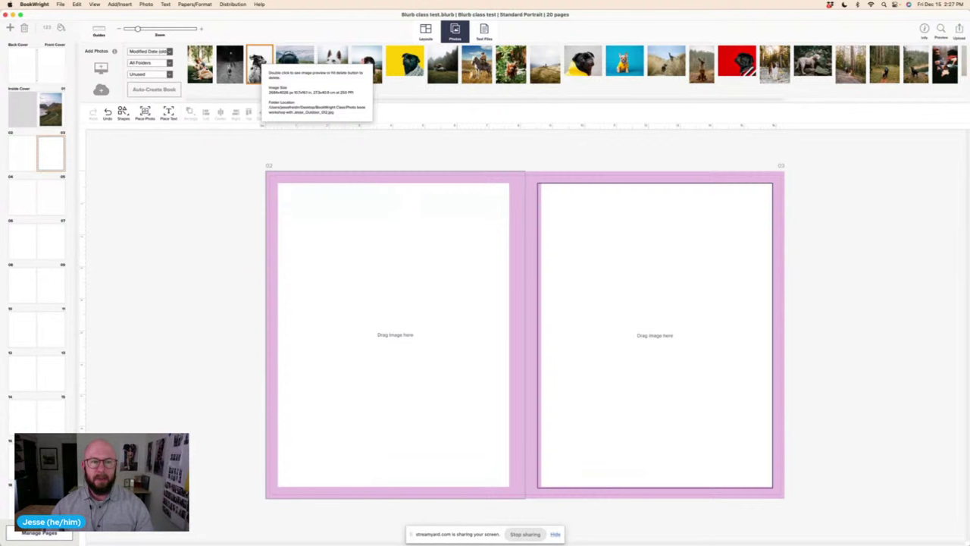
{"action": "left_click_drag", "start_coordinate": [258, 67], "coordinate": [322, 220]}
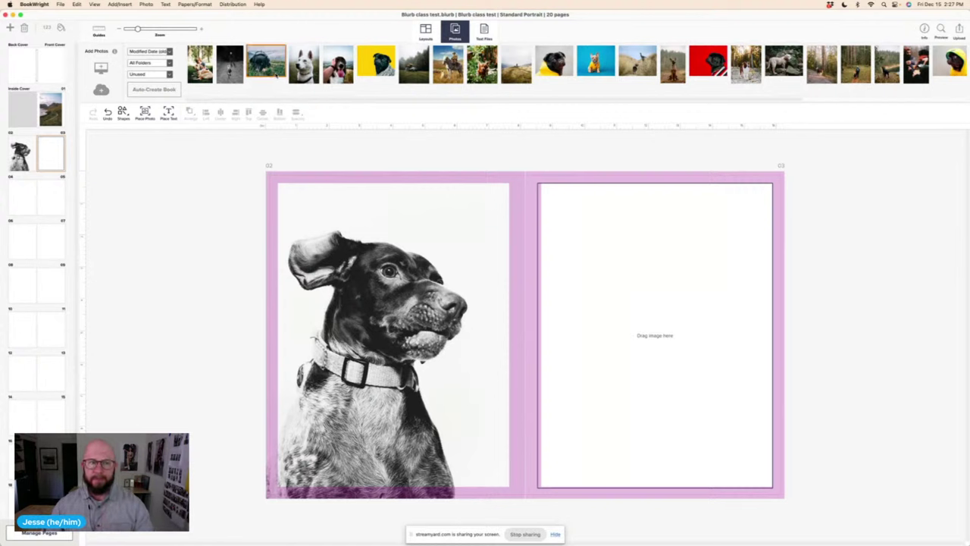
{"action": "left_click", "coordinate": [347, 224]}
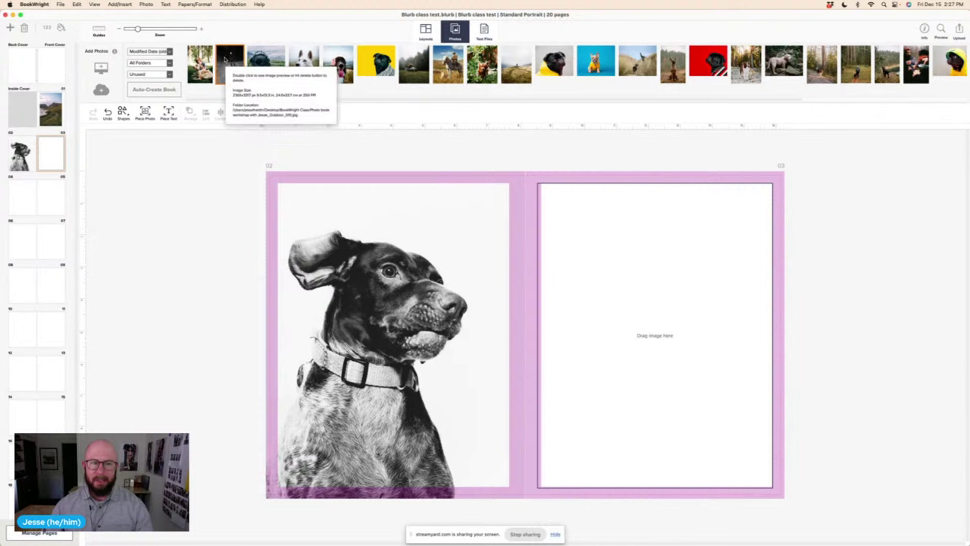
{"action": "left_click_drag", "start_coordinate": [230, 64], "coordinate": [613, 236]}
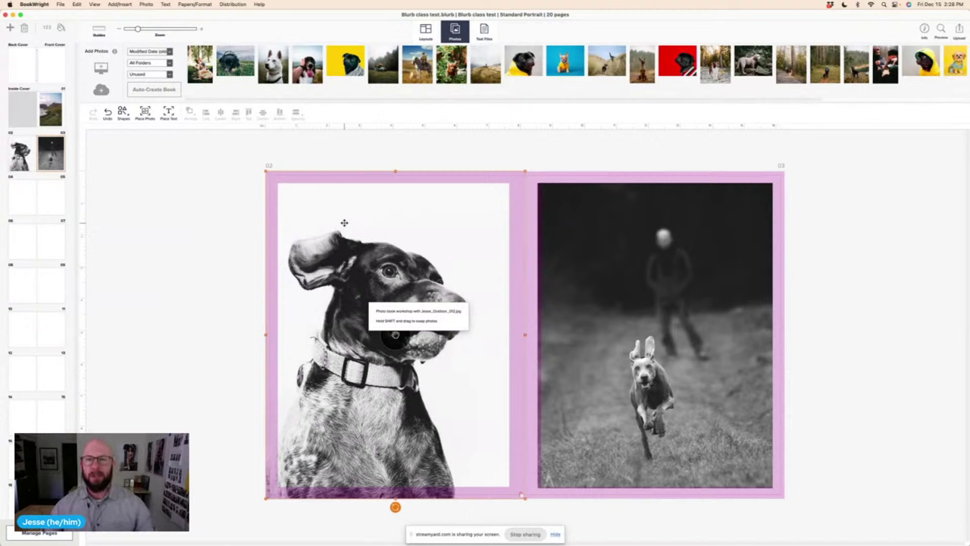
- Compare the full-bleed photo on page 02 with the narrow-margin photo on page 03, preview the spread and return to the project
{"action": "left_click", "coordinate": [628, 293]}
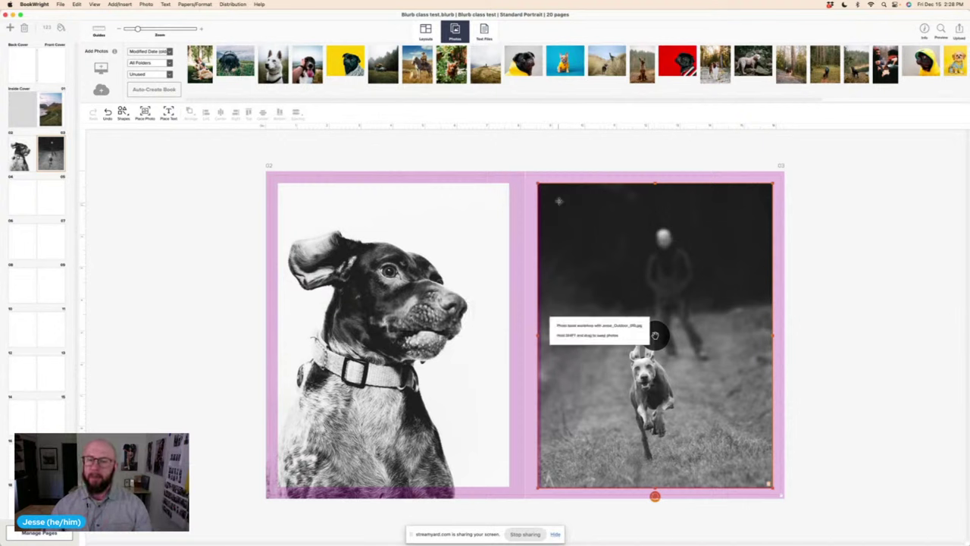
{"action": "left_click", "coordinate": [567, 180]}
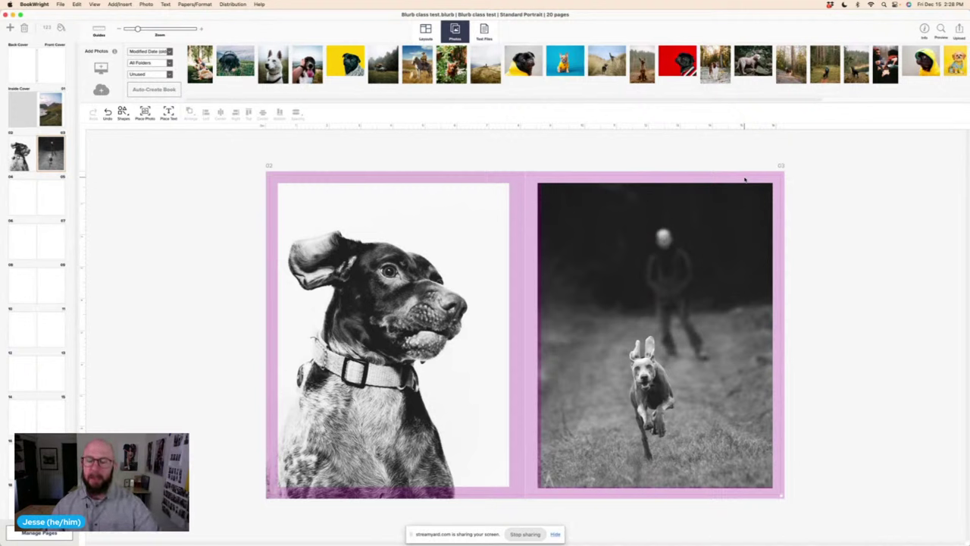
{"action": "left_click", "coordinate": [743, 227]}
{"action": "left_click", "coordinate": [808, 333]}
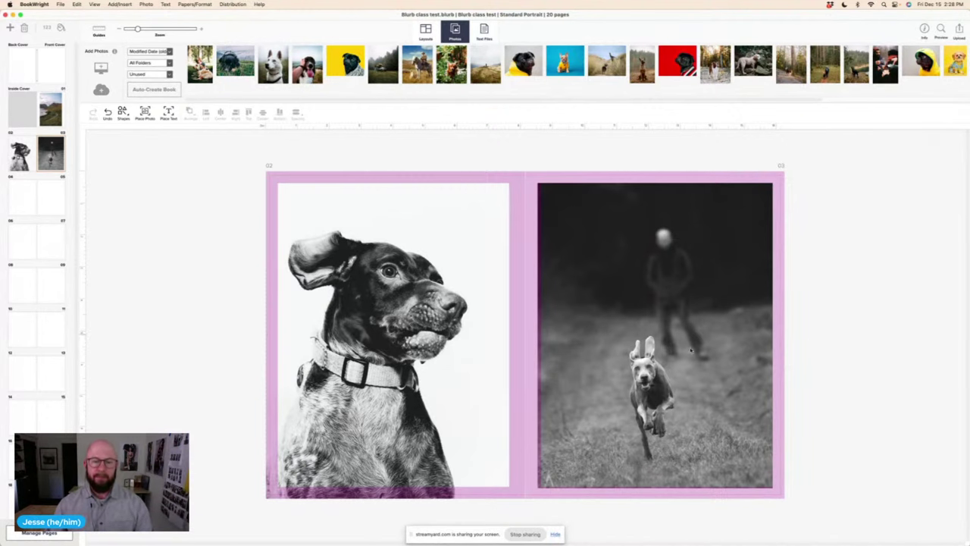
{"action": "left_click", "coordinate": [479, 370]}
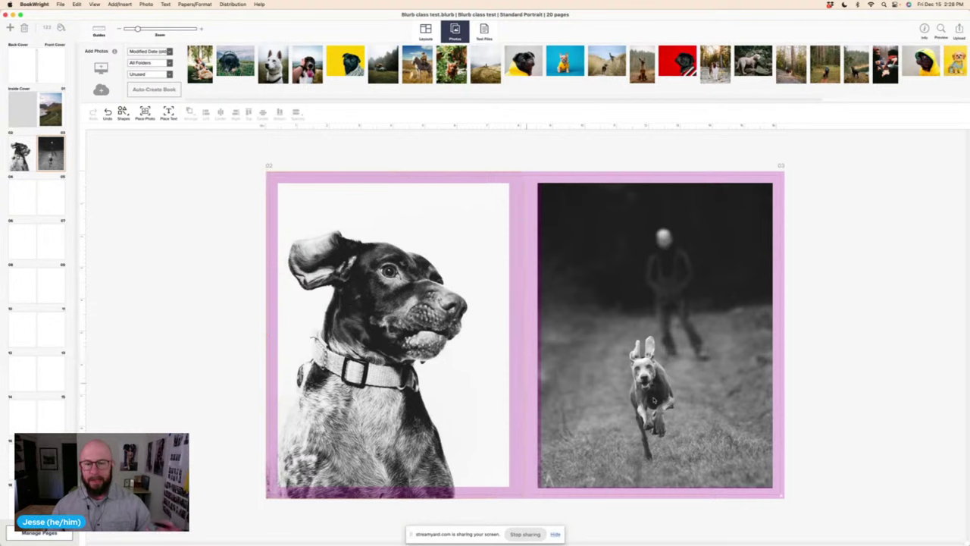
{"action": "left_click", "coordinate": [652, 391]}
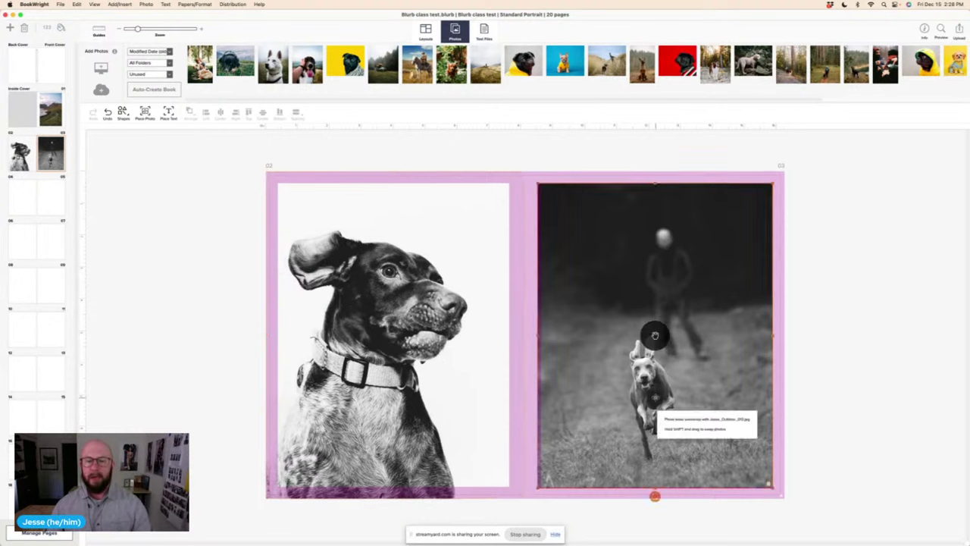
{"action": "left_click", "coordinate": [509, 374]}
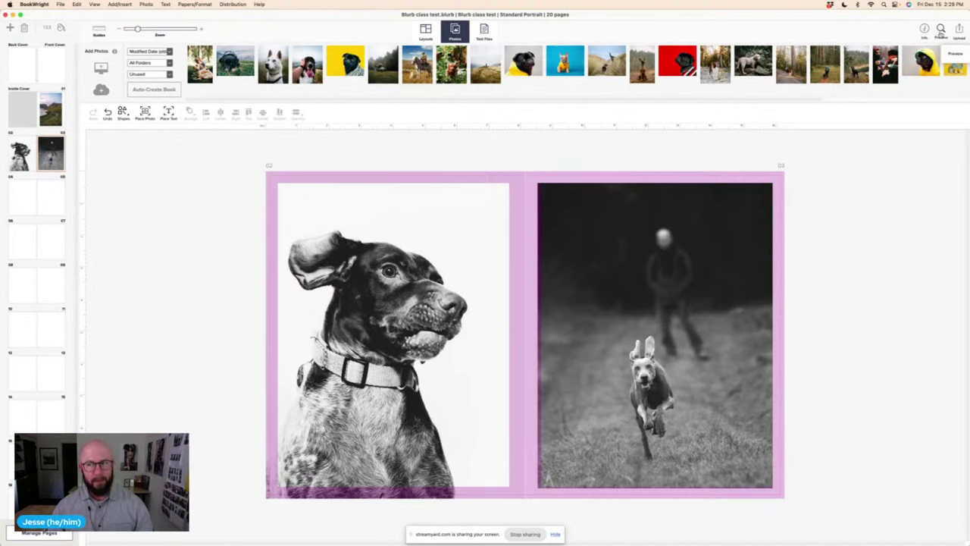
{"action": "left_click", "coordinate": [940, 31]}
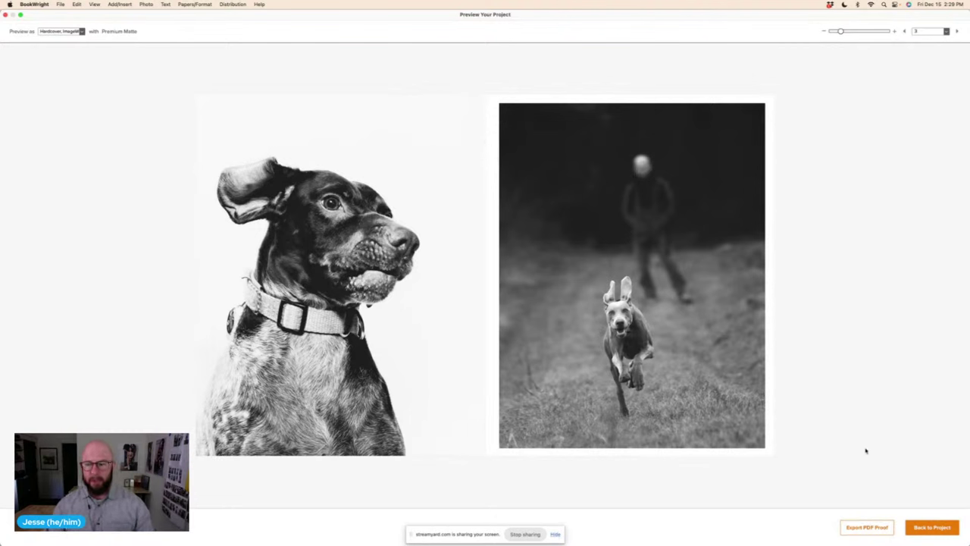
{"action": "left_click", "coordinate": [925, 528]}
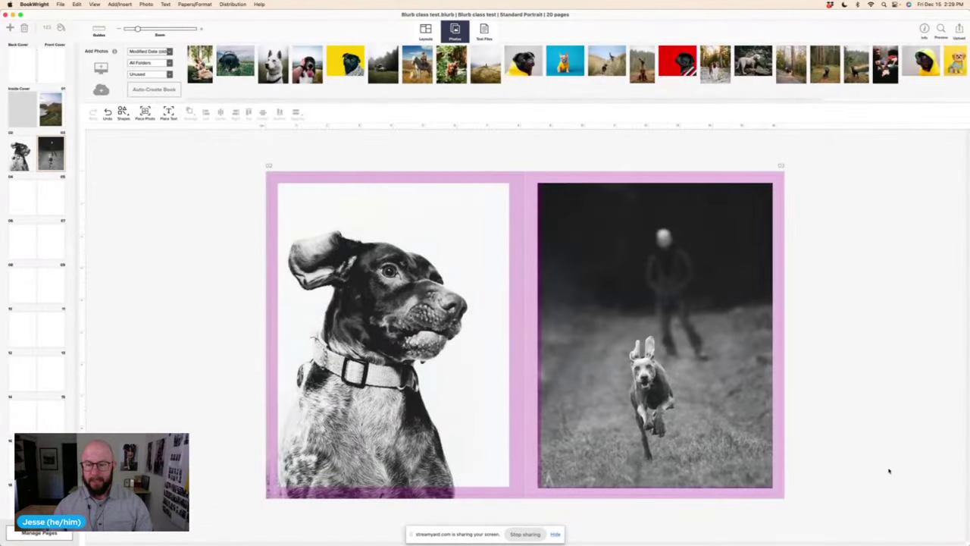
- Go to the spread of pages 04 and 05 and show the 2 Photo layouts
{"action": "left_click", "coordinate": [54, 193]}
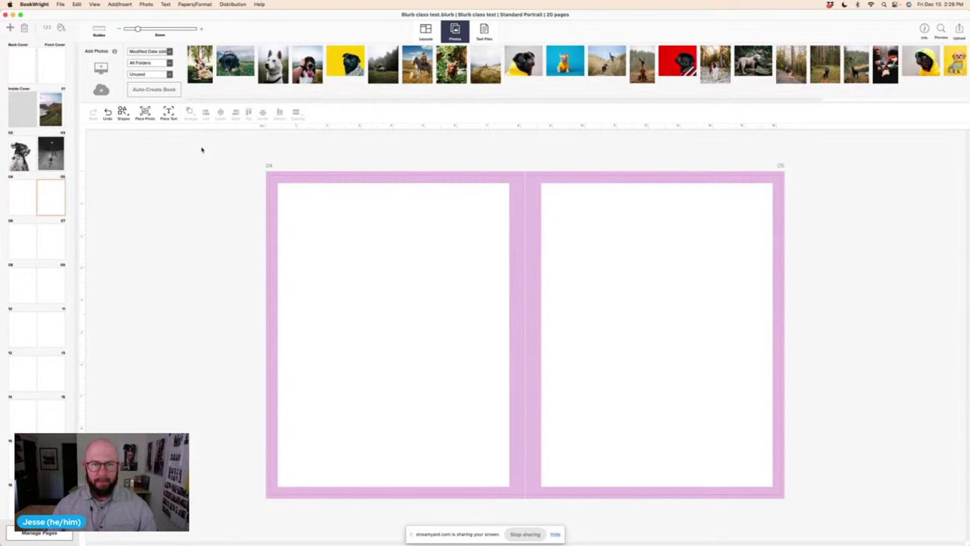
{"action": "left_click", "coordinate": [427, 31]}
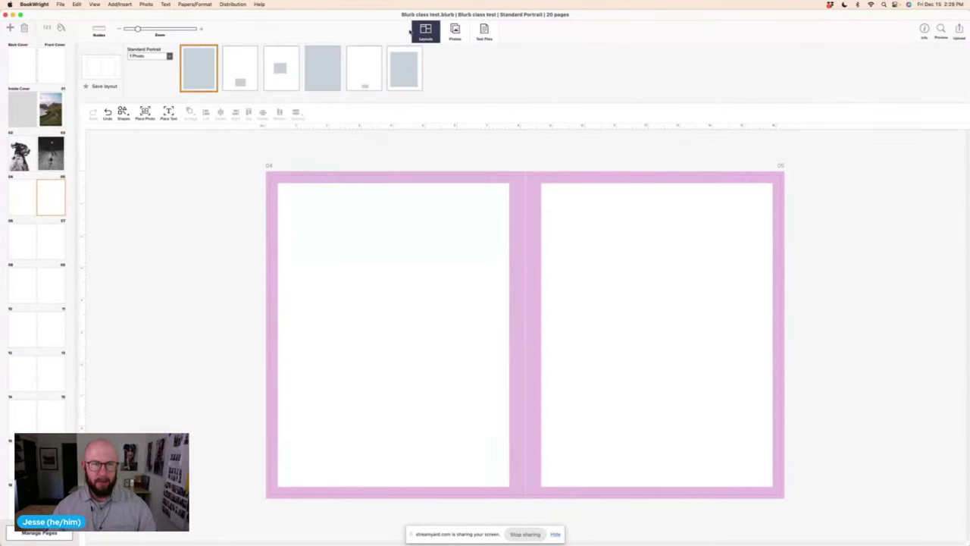
{"action": "left_click", "coordinate": [169, 56]}
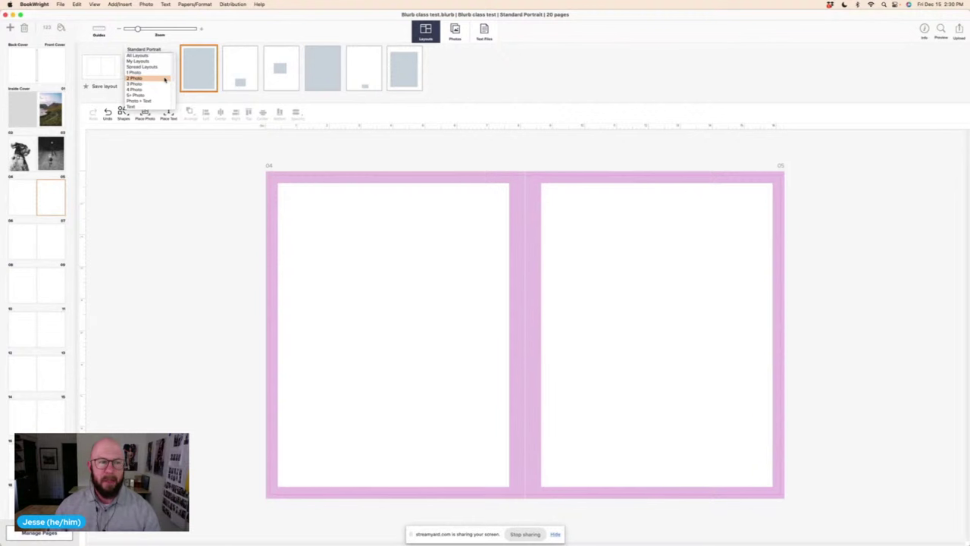
{"action": "left_click", "coordinate": [164, 80]}
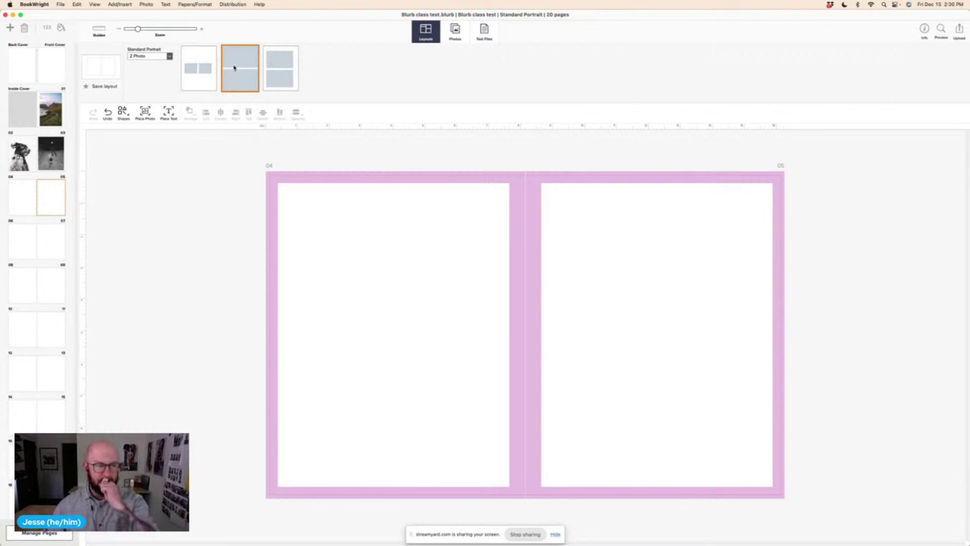
{"action": "left_click", "coordinate": [25, 198]}
{"action": "left_click", "coordinate": [53, 197]}
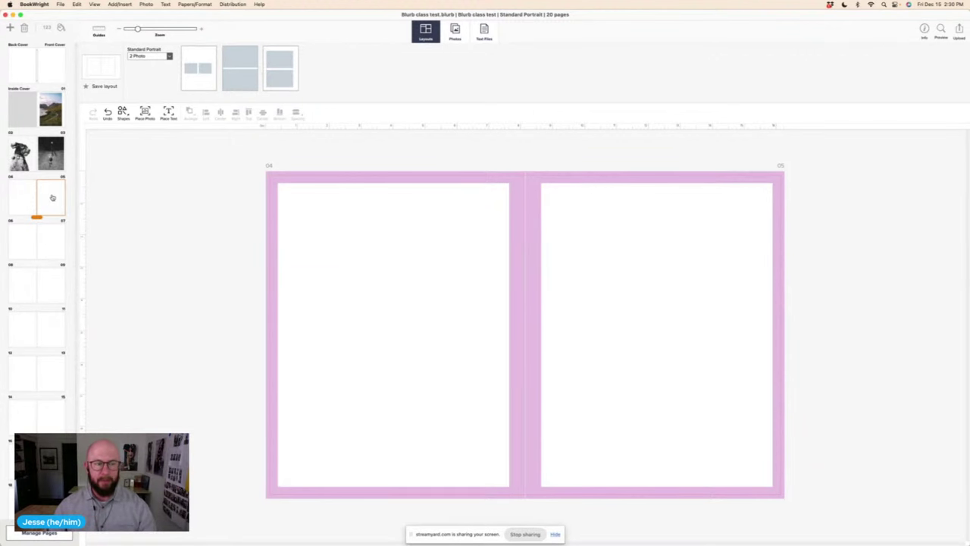
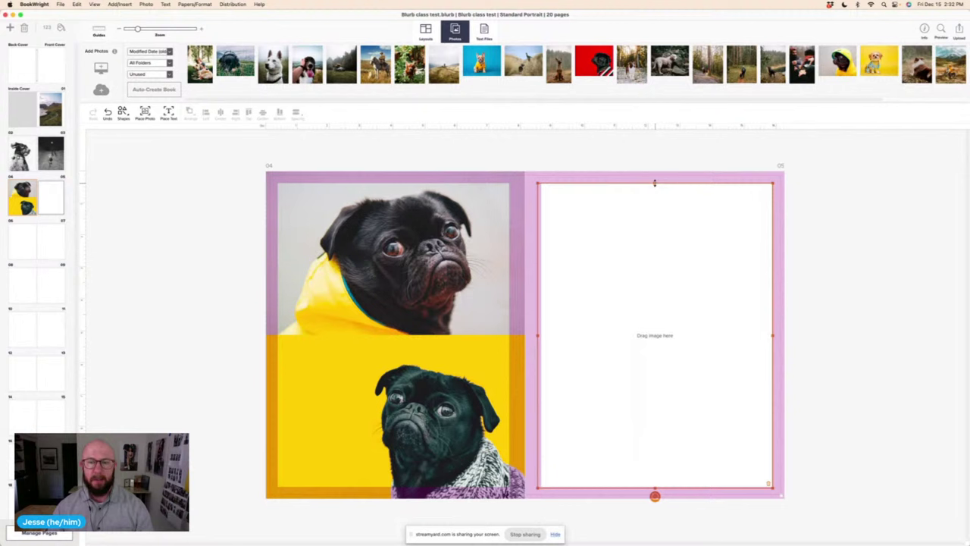
- Shrink the empty image frame on page 05 to about 6 in wide, lowering its top edge, and centre it with the alignment guides
{"action": "left_click_drag", "start_coordinate": [655, 183], "coordinate": [656, 216]}
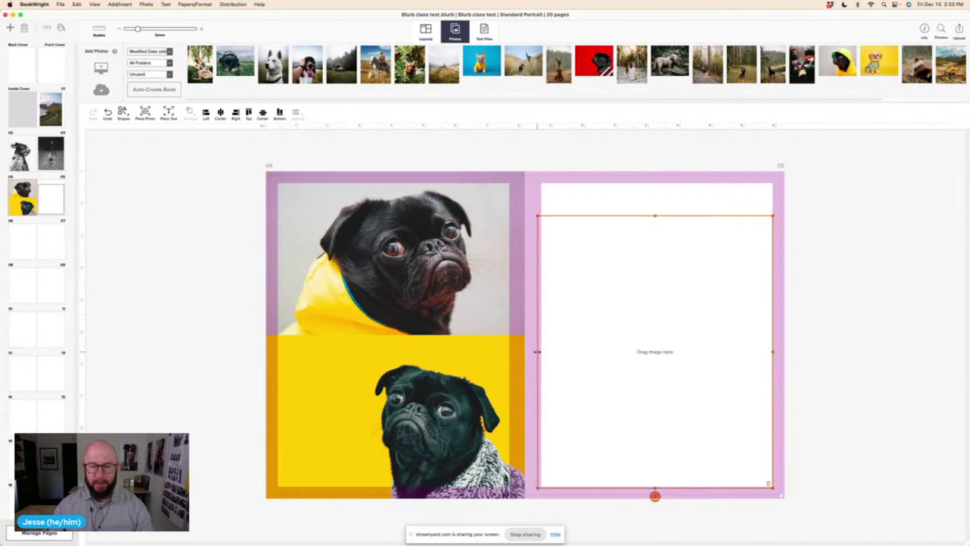
{"action": "left_click_drag", "start_coordinate": [536, 351], "coordinate": [581, 351]}
{"action": "left_click_drag", "start_coordinate": [659, 307], "coordinate": [632, 287]}
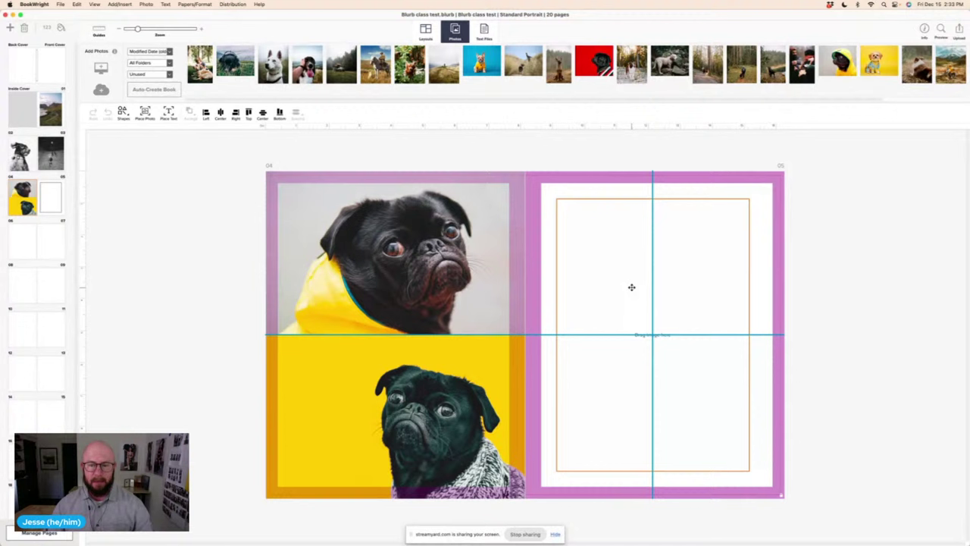
{"action": "mouse_move", "coordinate": [632, 287]}
{"action": "left_mouse_down"}
{"action": "mouse_move", "coordinate": [674, 256]}
{"action": "mouse_move", "coordinate": [596, 311]}
{"action": "mouse_move", "coordinate": [635, 308]}
{"action": "mouse_move", "coordinate": [625, 311]}
{"action": "mouse_move", "coordinate": [624, 298]}
{"action": "left_mouse_up"}
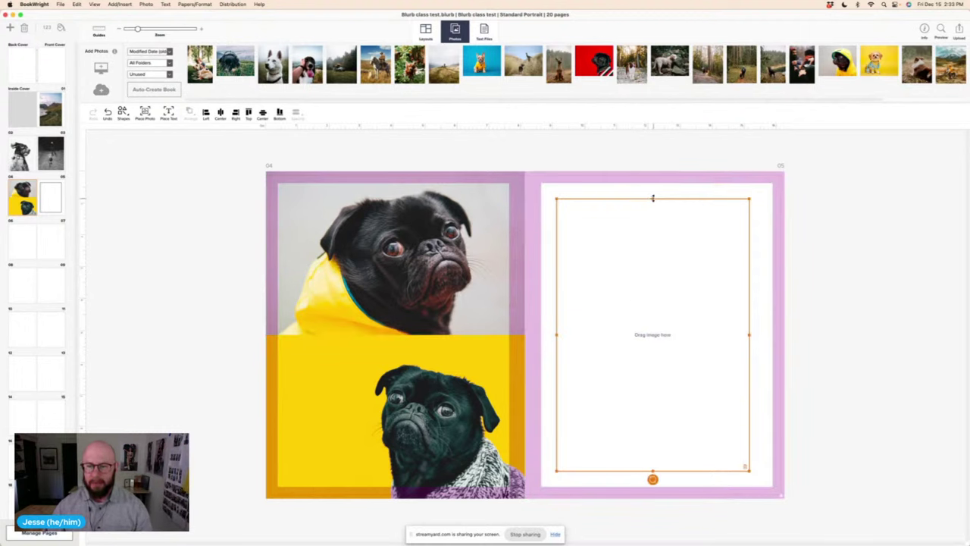
- Shorten the empty frame on page 05 to about 7.75 in high, centre it vertically again and deselect it
{"action": "left_click_drag", "start_coordinate": [653, 198], "coordinate": [653, 223]}
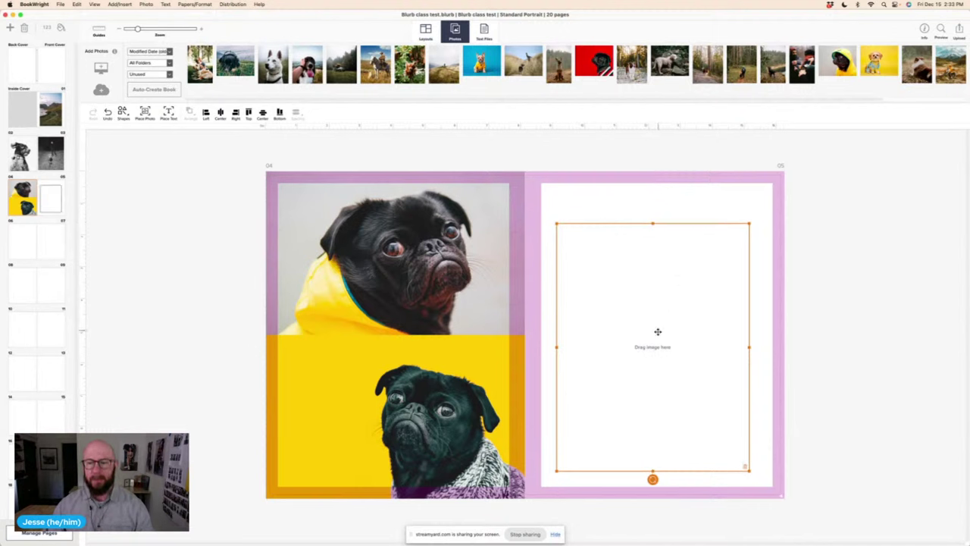
{"action": "left_click", "coordinate": [654, 285]}
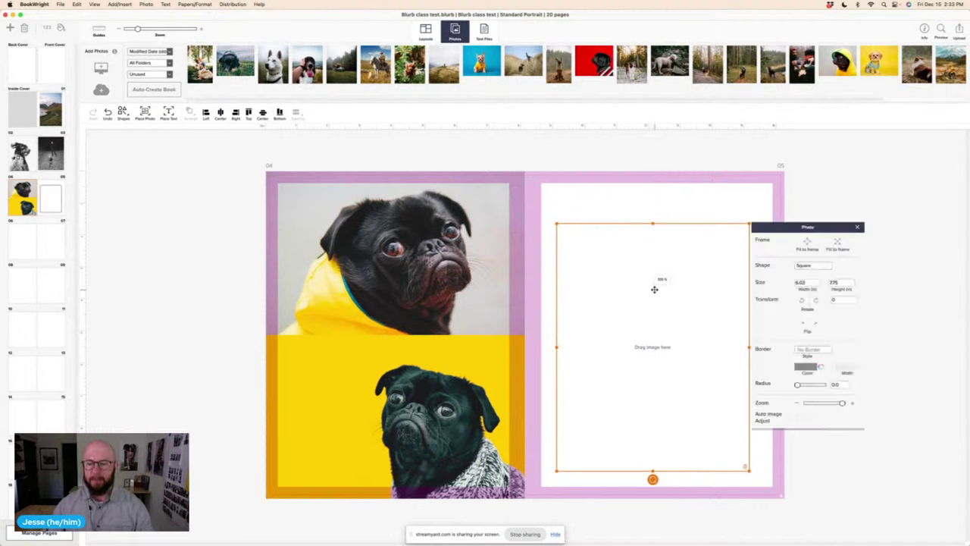
{"action": "left_click", "coordinate": [820, 187]}
{"action": "left_click_drag", "start_coordinate": [689, 245], "coordinate": [690, 234]}
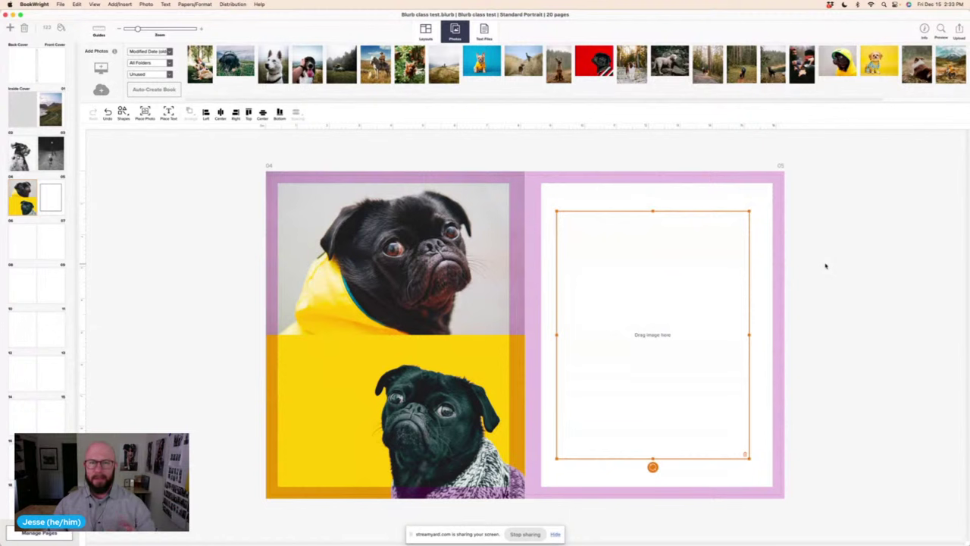
{"action": "left_click", "coordinate": [868, 225]}
{"action": "left_click", "coordinate": [673, 291]}
{"action": "left_click", "coordinate": [640, 140]}
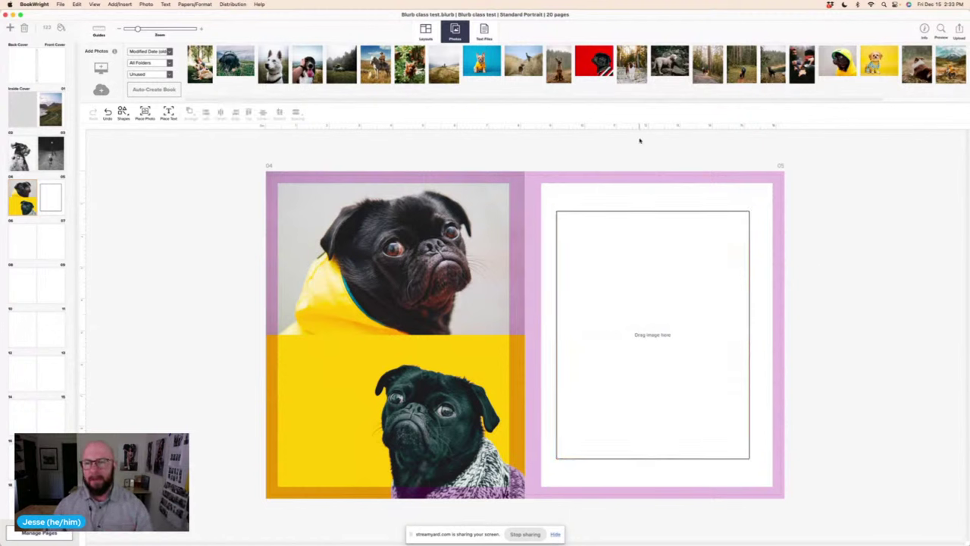
- Place the red-background pug photo in the page 05 frame and shift the image left until the pug's whole head is in view
{"action": "left_click", "coordinate": [659, 276]}
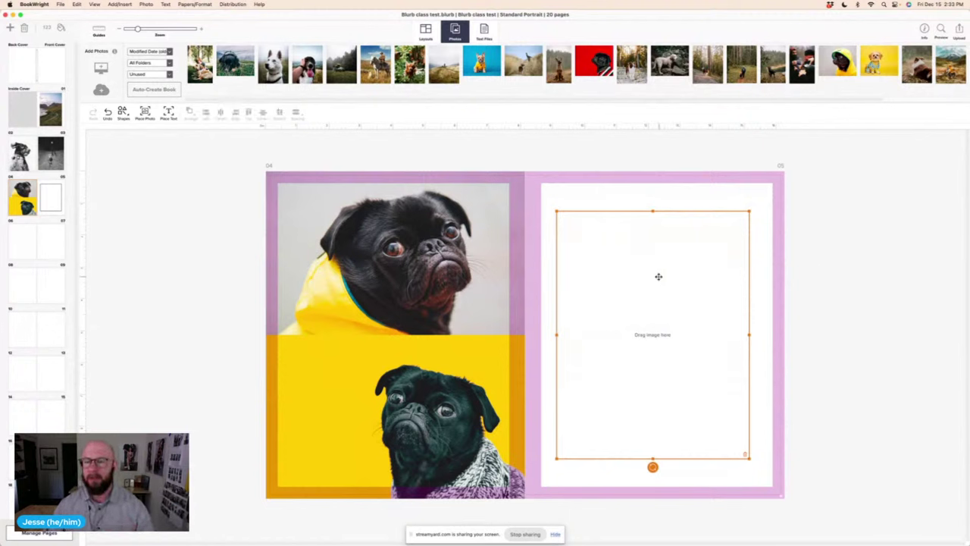
{"action": "left_click", "coordinate": [558, 183]}
{"action": "scroll", "coordinate": [576, 64], "scroll_direction": "right", "scroll_amount": 3}
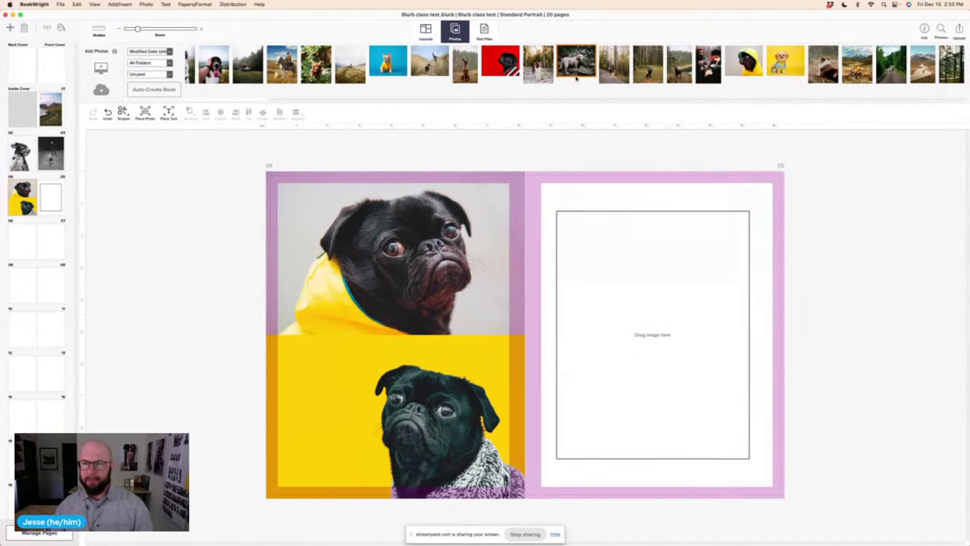
{"action": "mouse_move", "coordinate": [576, 78]}
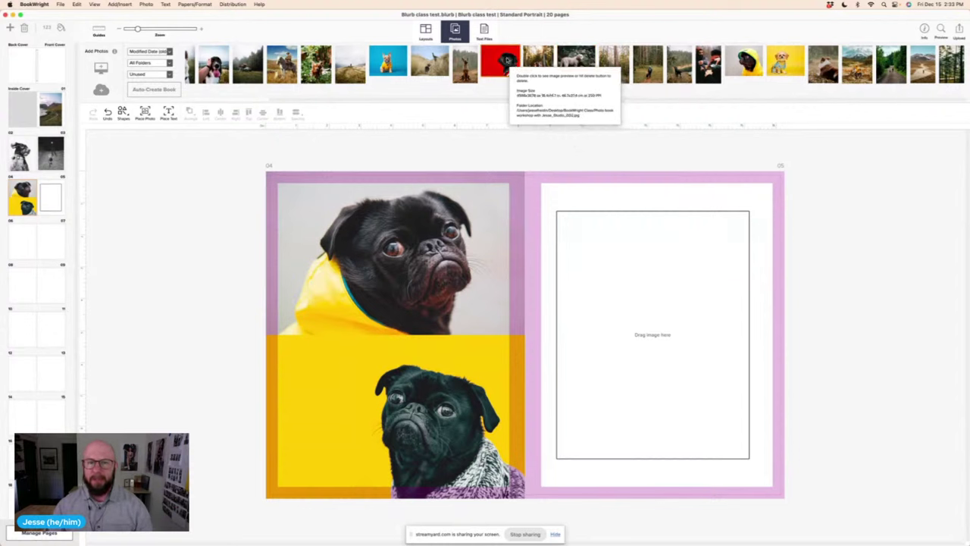
{"action": "left_click_drag", "start_coordinate": [510, 67], "coordinate": [617, 259]}
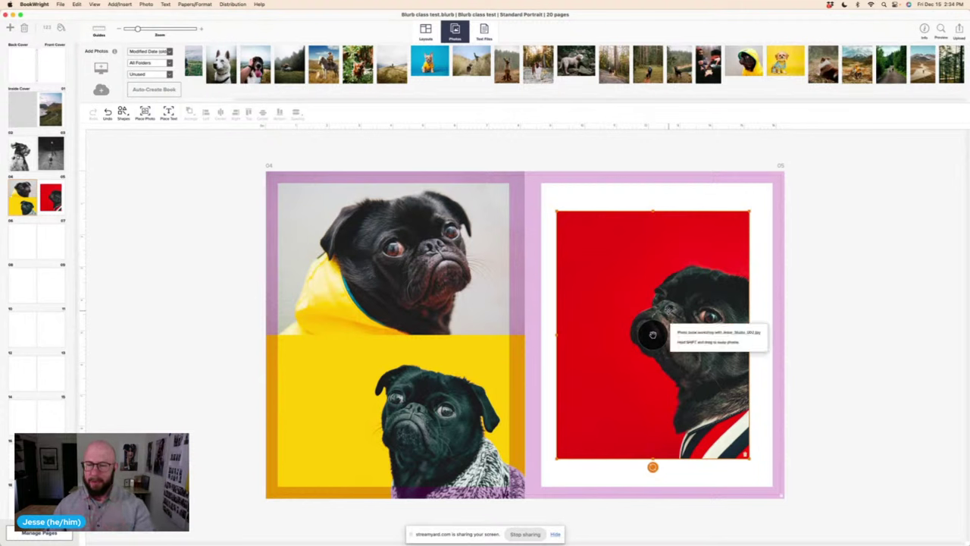
{"action": "left_click_drag", "start_coordinate": [652, 334], "coordinate": [595, 328]}
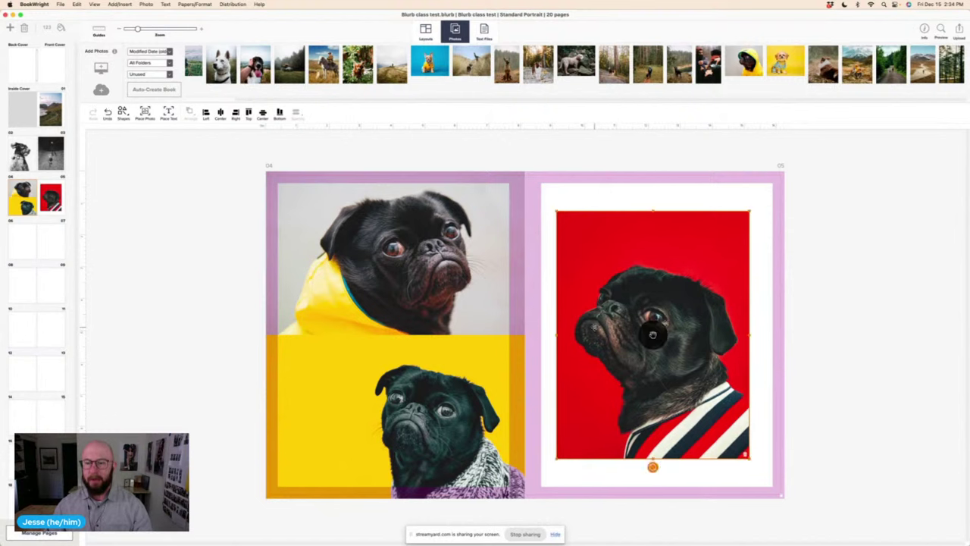
{"action": "left_click", "coordinate": [906, 354]}
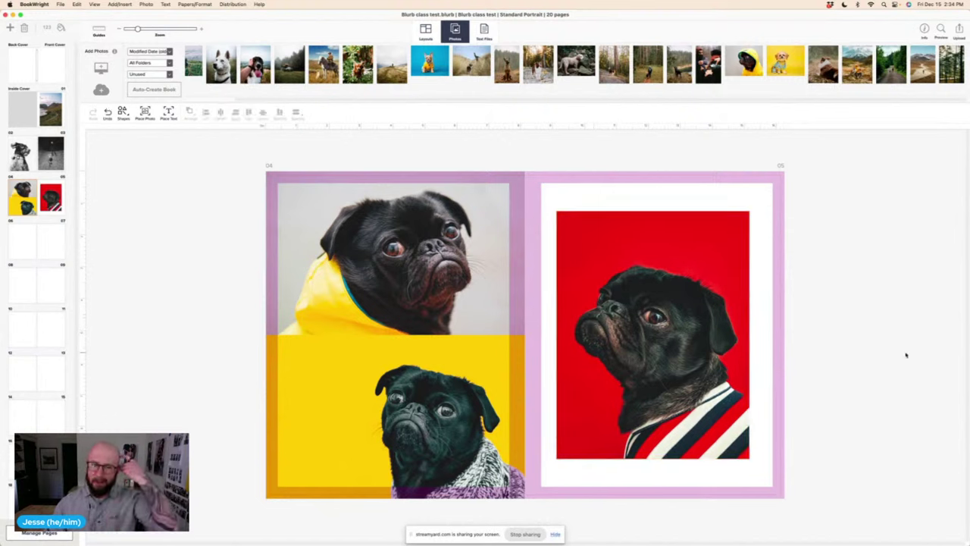
{"action": "left_click", "coordinate": [697, 354]}
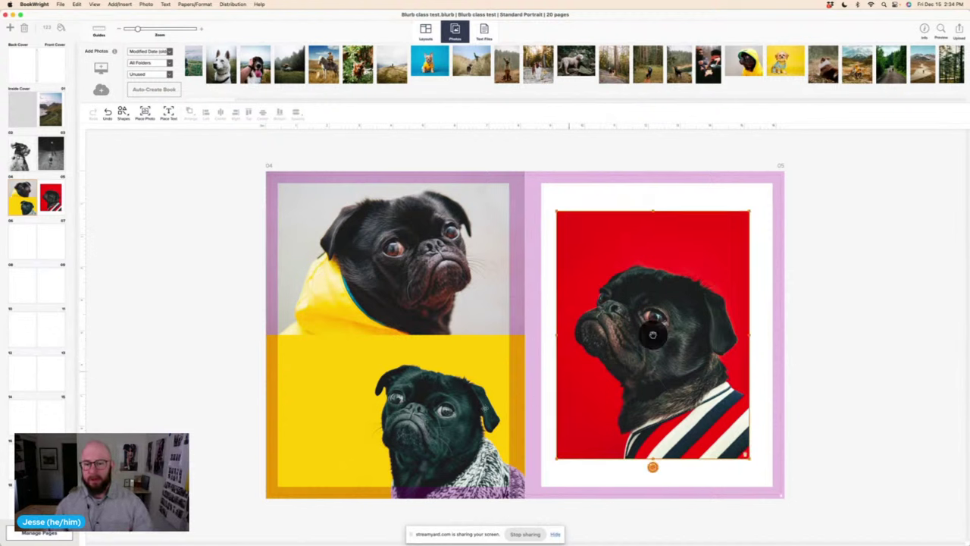
{"action": "left_click", "coordinate": [498, 266]}
{"action": "left_click", "coordinate": [686, 369]}
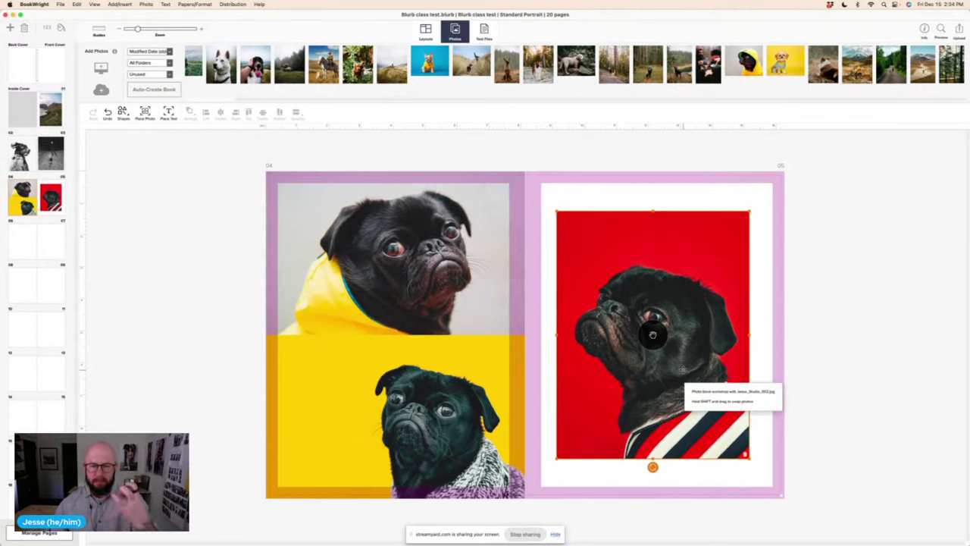
{"action": "left_click", "coordinate": [892, 238]}
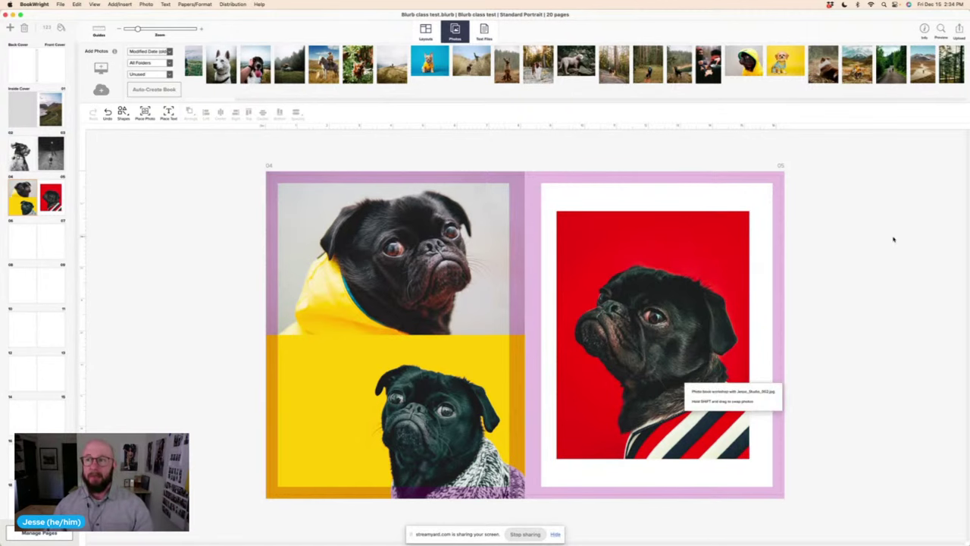
- Preview the finished spread of pages 04 and 05, and return to the project
{"action": "left_click", "coordinate": [941, 29]}
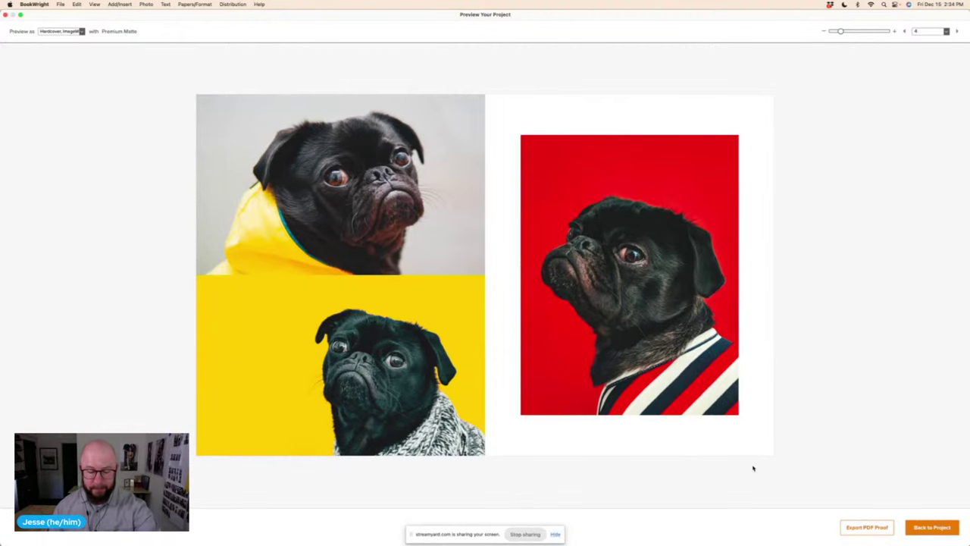
{"action": "left_click", "coordinate": [922, 529]}
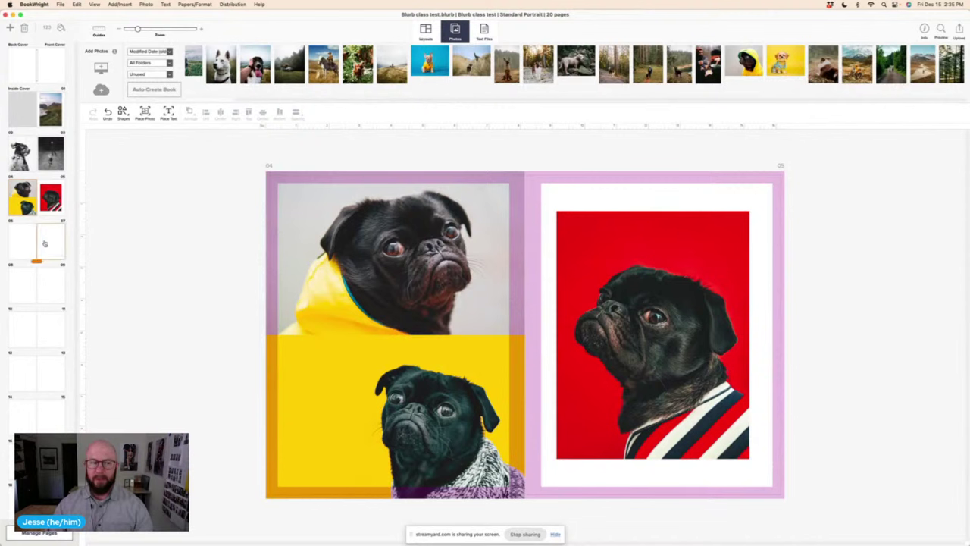
- Go to the empty spread of pages 06 and 07 and place the photo of the rider on the white horse on page 07
{"action": "left_click", "coordinate": [46, 243]}
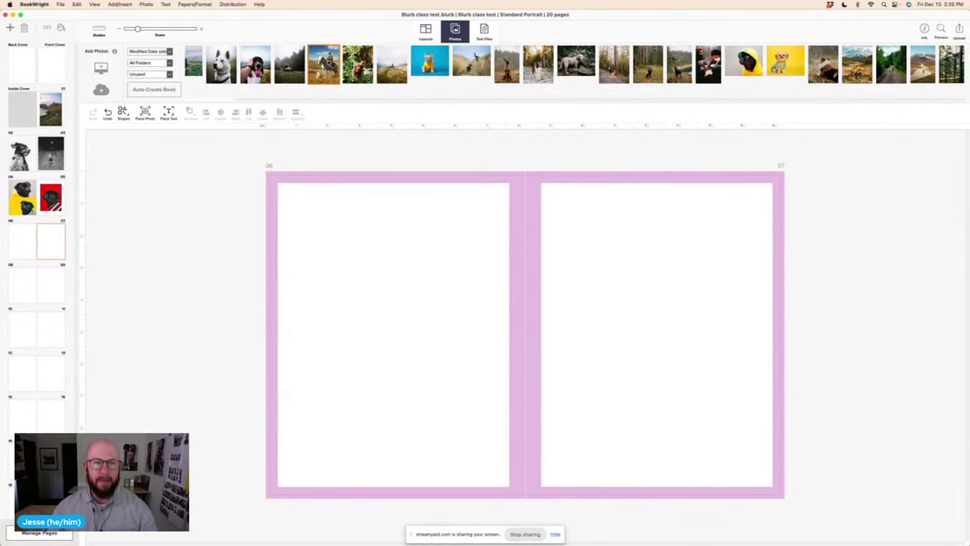
{"action": "scroll", "coordinate": [367, 72], "scroll_direction": "left", "scroll_amount": 2}
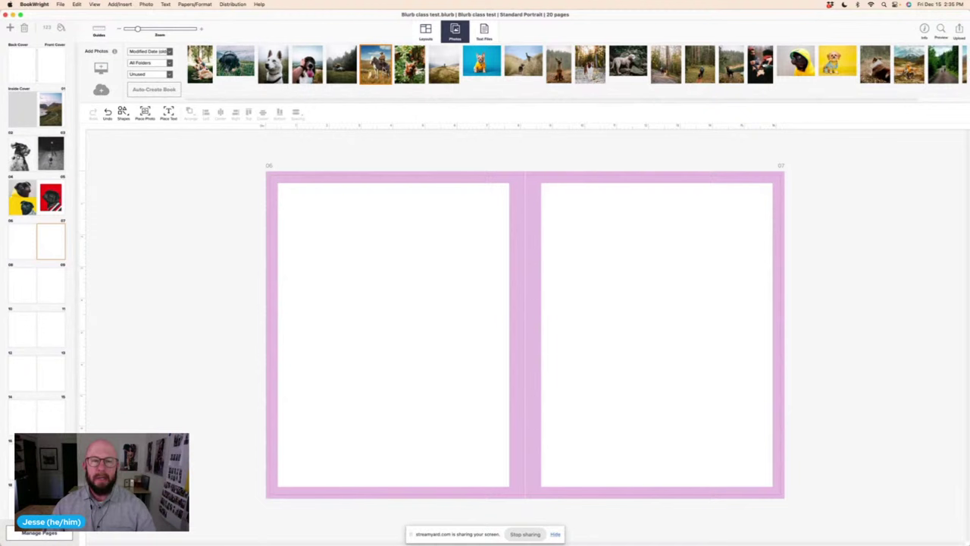
{"action": "left_click_drag", "start_coordinate": [379, 67], "coordinate": [656, 341]}
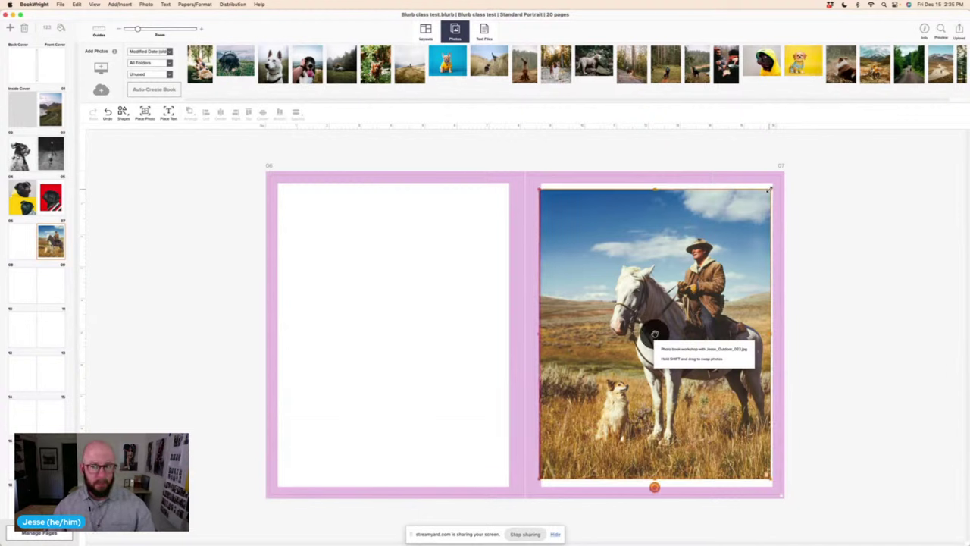
- Shrink the horse rider photo on page 07 to about 5.76 × 7.21 in, centre it on the page and deselect it
{"action": "left_click_drag", "start_coordinate": [771, 190], "coordinate": [727, 260]}
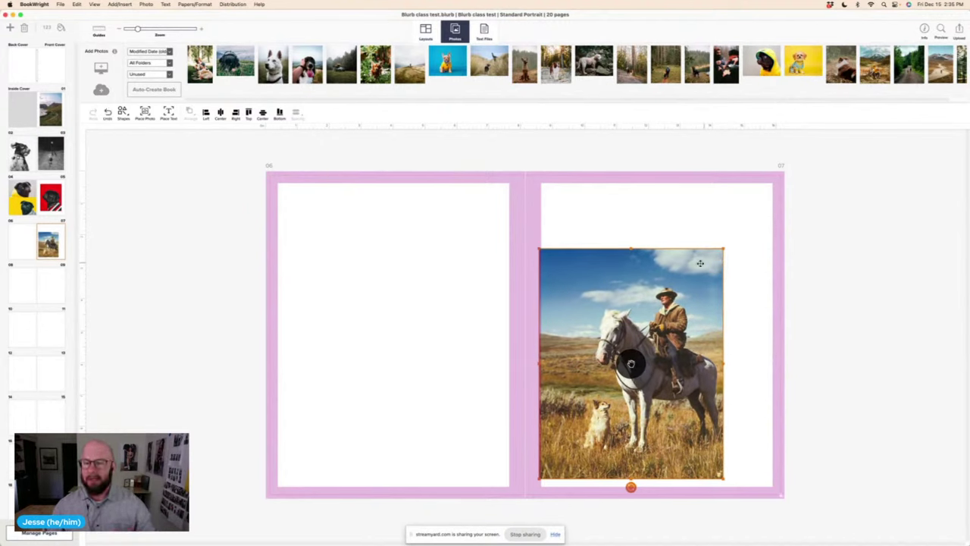
{"action": "left_click_drag", "start_coordinate": [682, 283], "coordinate": [707, 258]}
{"action": "left_click", "coordinate": [830, 270]}
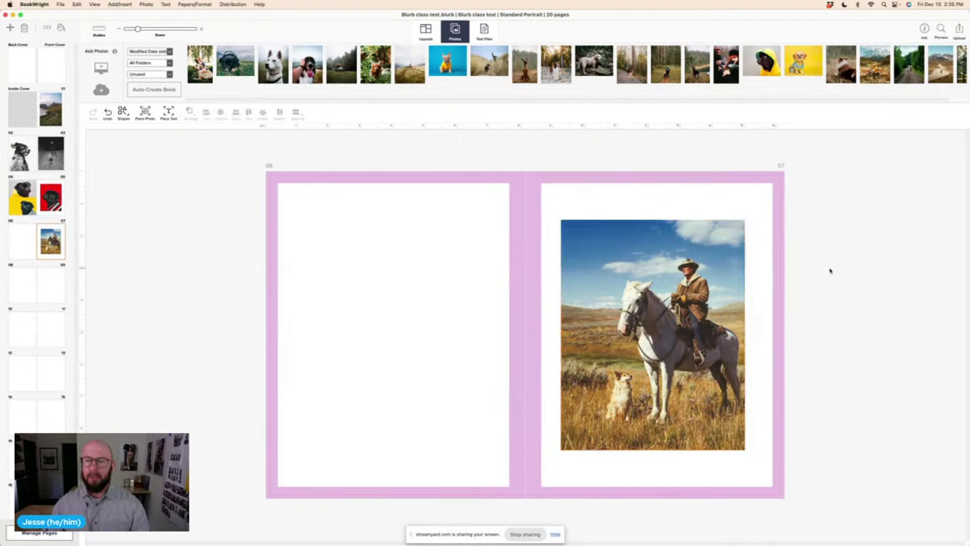
{"action": "left_click", "coordinate": [720, 270]}
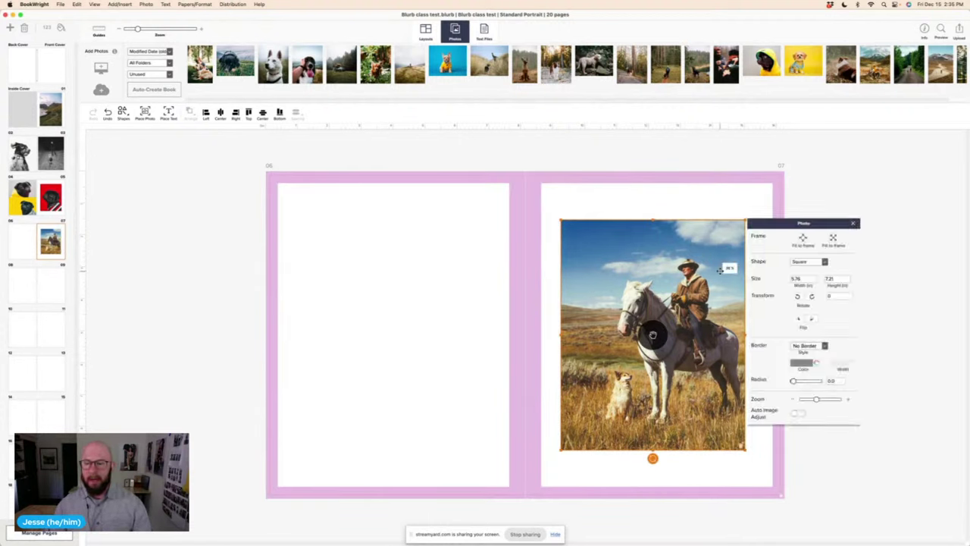
{"action": "left_click", "coordinate": [868, 179]}
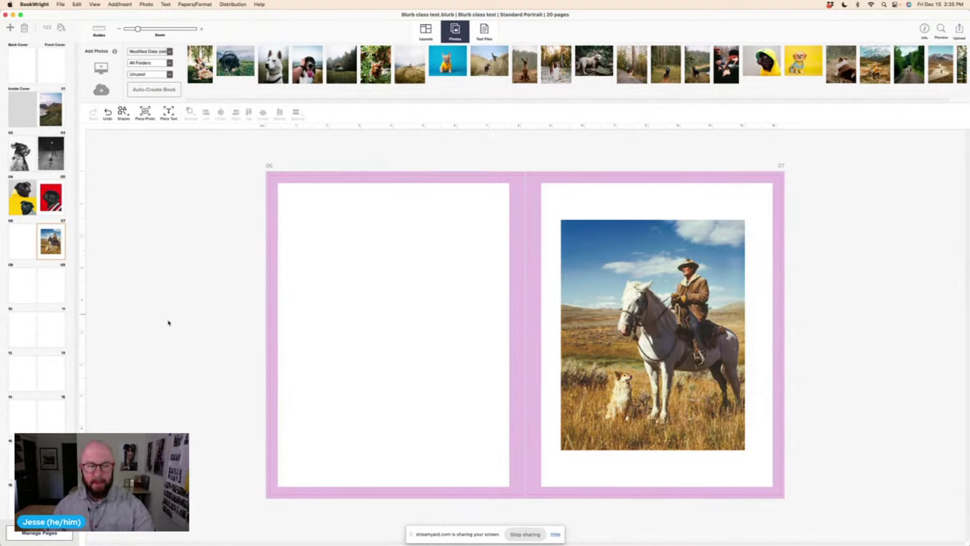
- Copy the horse rider photo from page 07, paste it at the matching position on page 06 and deselect it
{"action": "left_click", "coordinate": [653, 334]}
{"action": "right_click", "coordinate": [614, 323]}
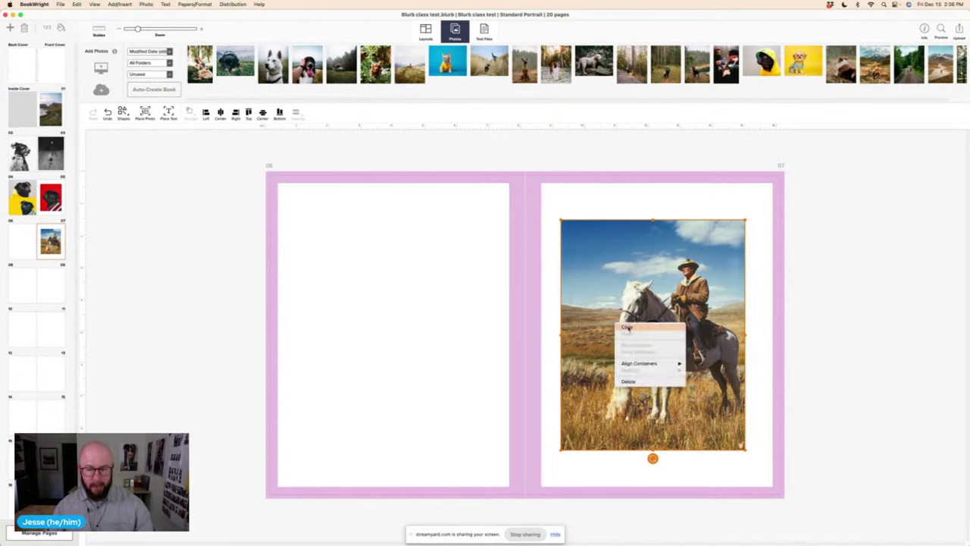
{"action": "left_click", "coordinate": [627, 328]}
{"action": "left_click", "coordinate": [389, 309]}
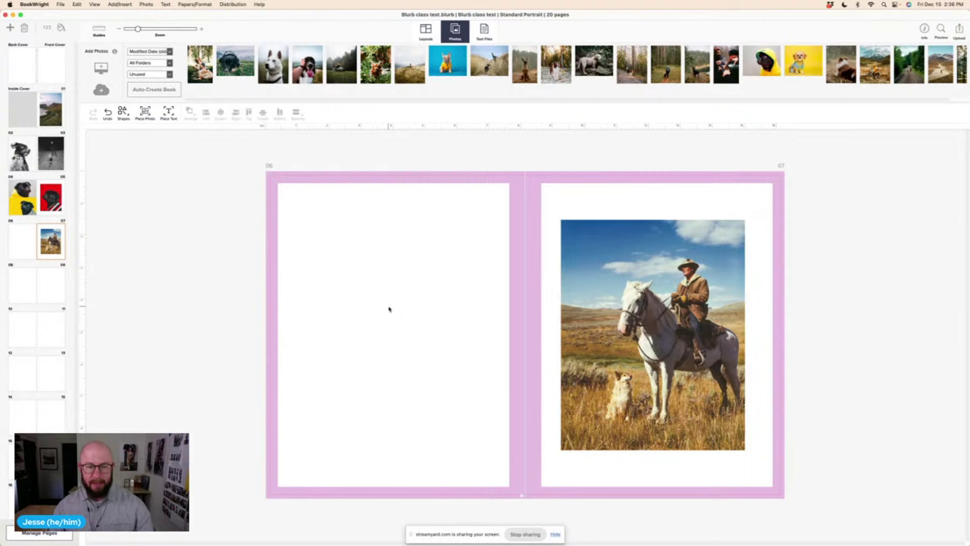
{"action": "left_click", "coordinate": [20, 251]}
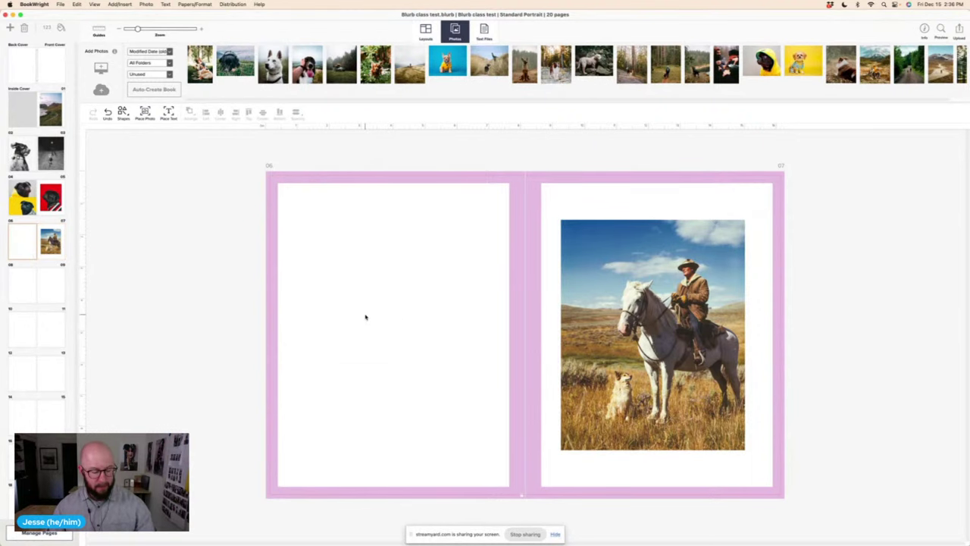
{"action": "key", "text": "super+v"}
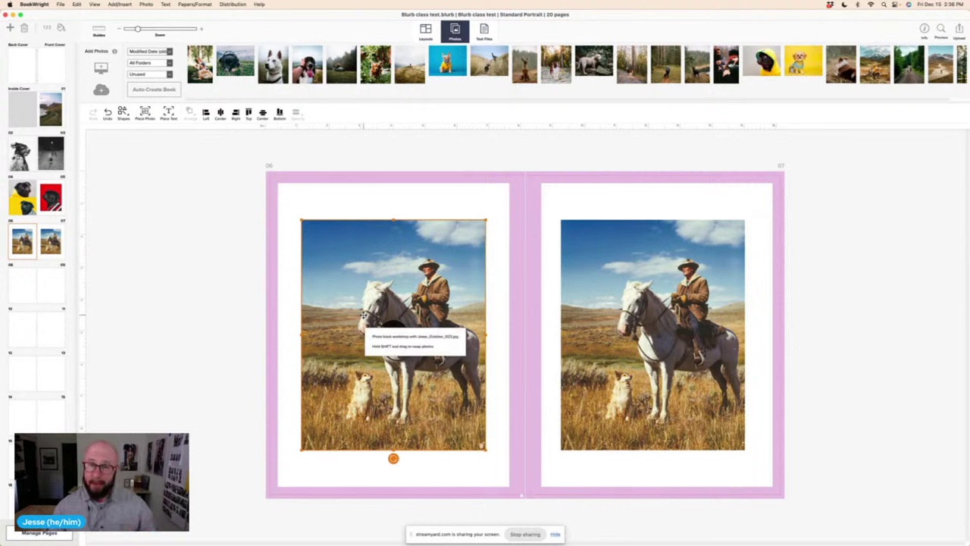
{"action": "left_click", "coordinate": [602, 304], "text": "shift"}
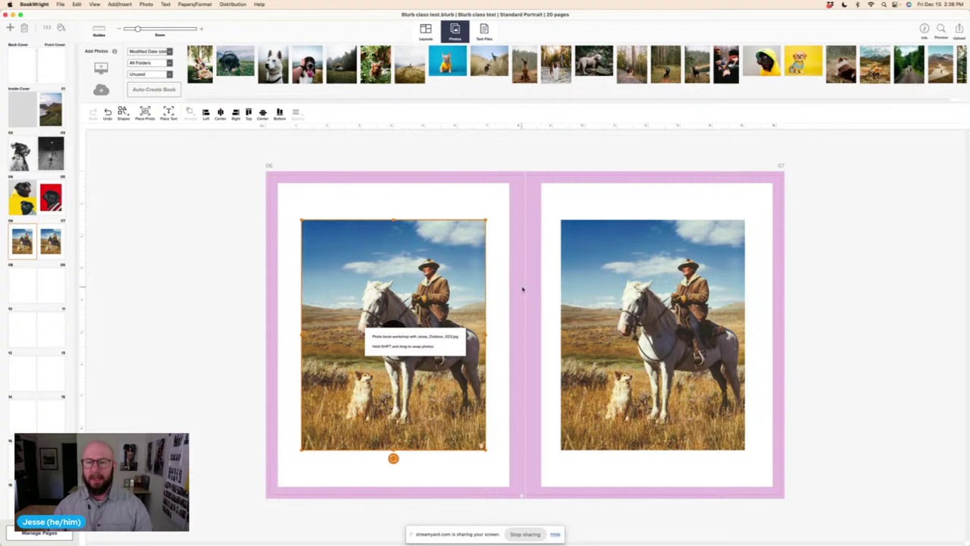
{"action": "left_click", "coordinate": [178, 272]}
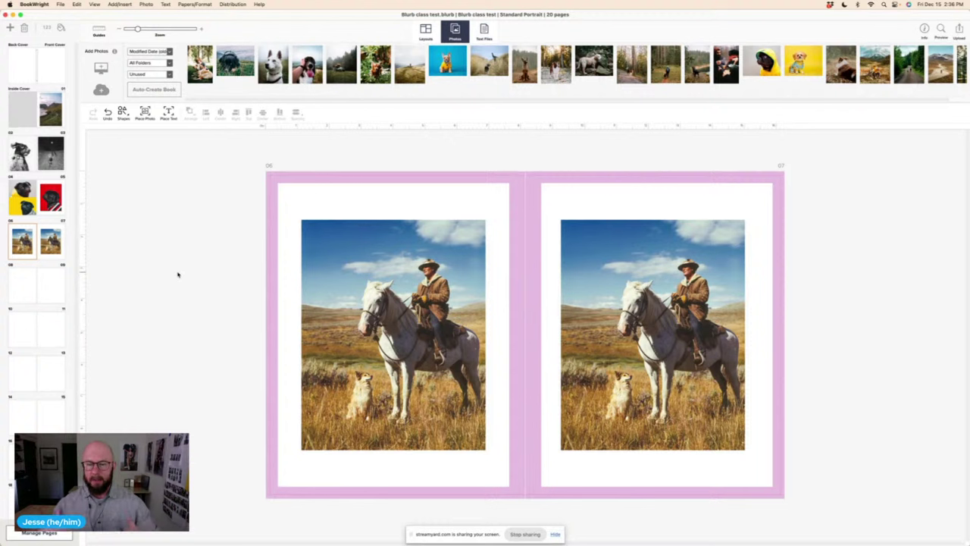
- Save the two-photo arrangement of pages 06 and 07 as a spread layout named "spread 1" and show the My Layouts collection
{"action": "left_click", "coordinate": [424, 35]}
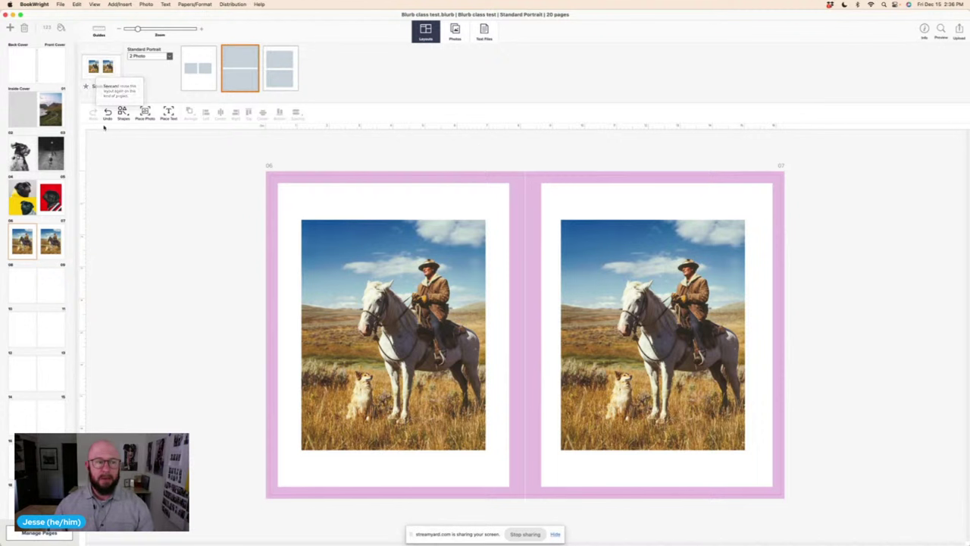
{"action": "left_click", "coordinate": [94, 87]}
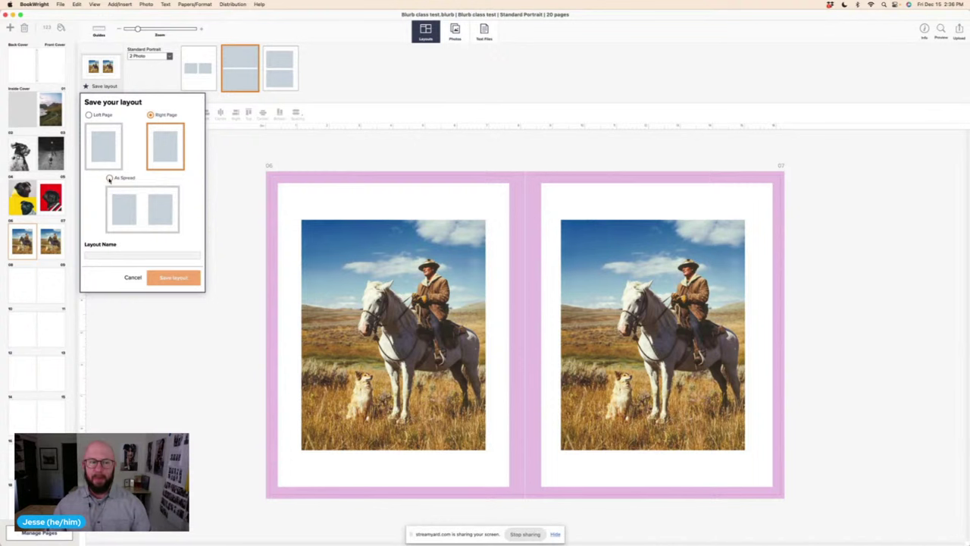
{"action": "left_click", "coordinate": [109, 177]}
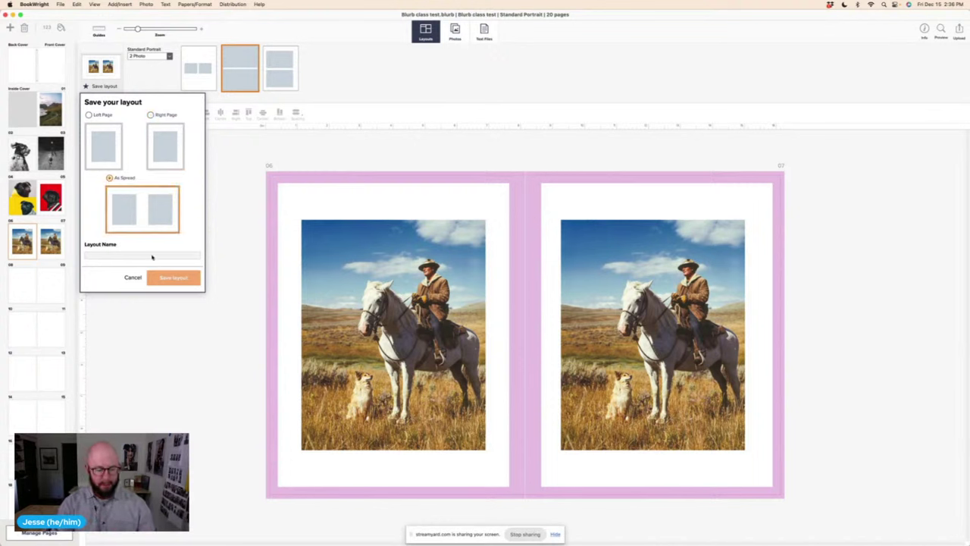
{"action": "left_click", "coordinate": [151, 256]}
{"action": "type", "text": "spread 1"}
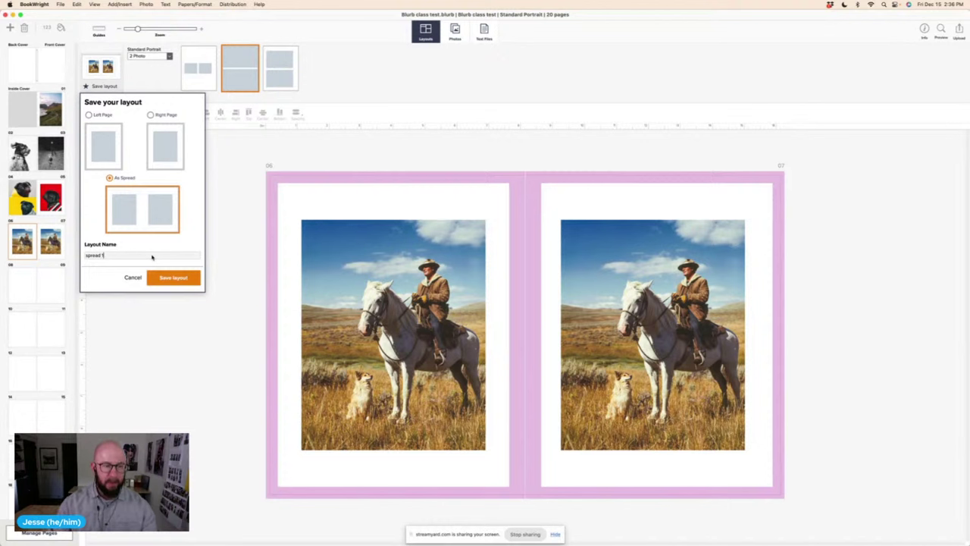
{"action": "left_click", "coordinate": [174, 278]}
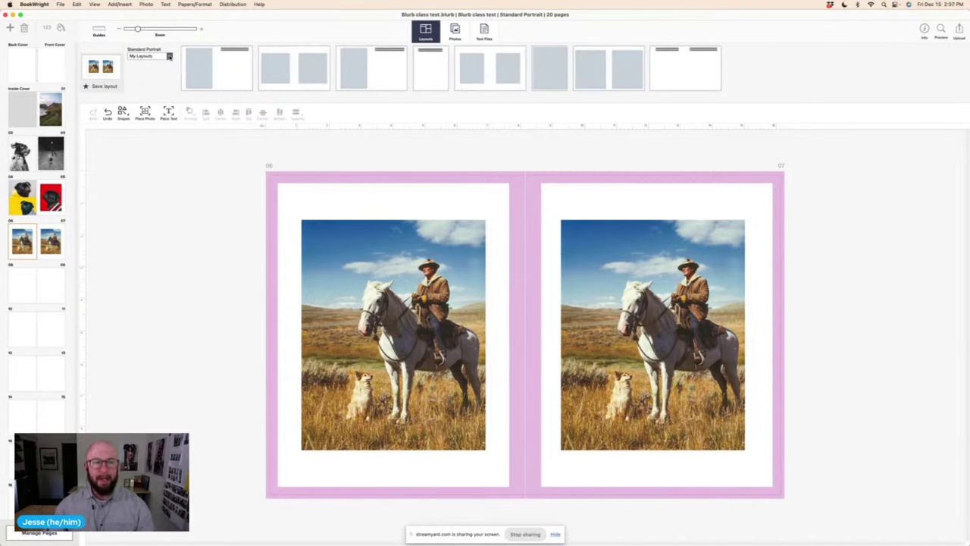
{"action": "left_click", "coordinate": [169, 56]}
{"action": "left_click", "coordinate": [160, 65]}
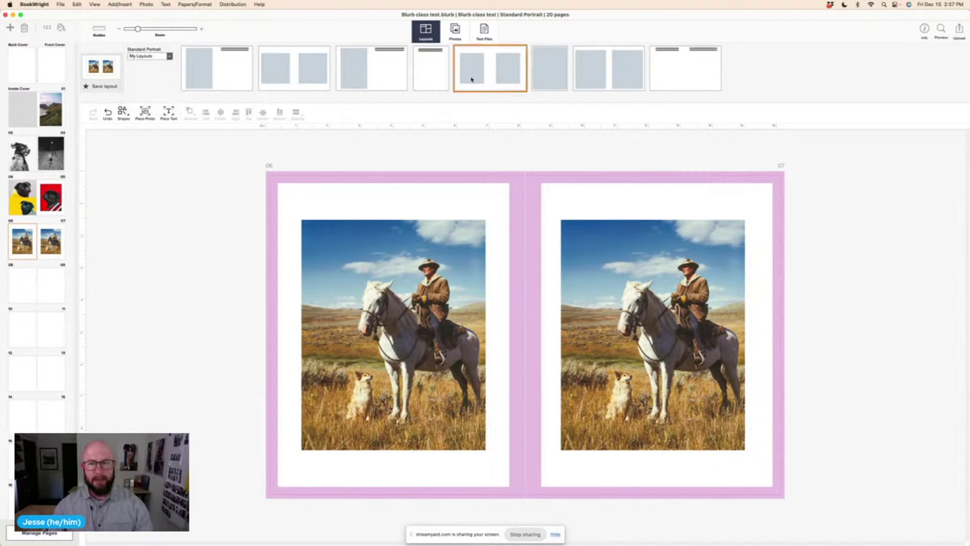
- Delete the horse rider photo from the page 06 frame and place the photo of the person and dog on the grassy hill there
{"action": "left_click", "coordinate": [456, 31]}
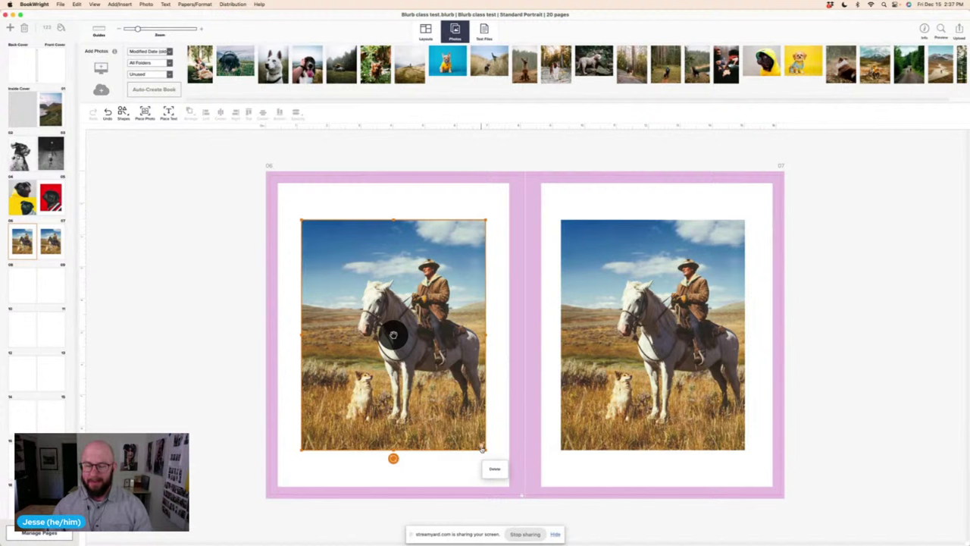
{"action": "left_click", "coordinate": [482, 448]}
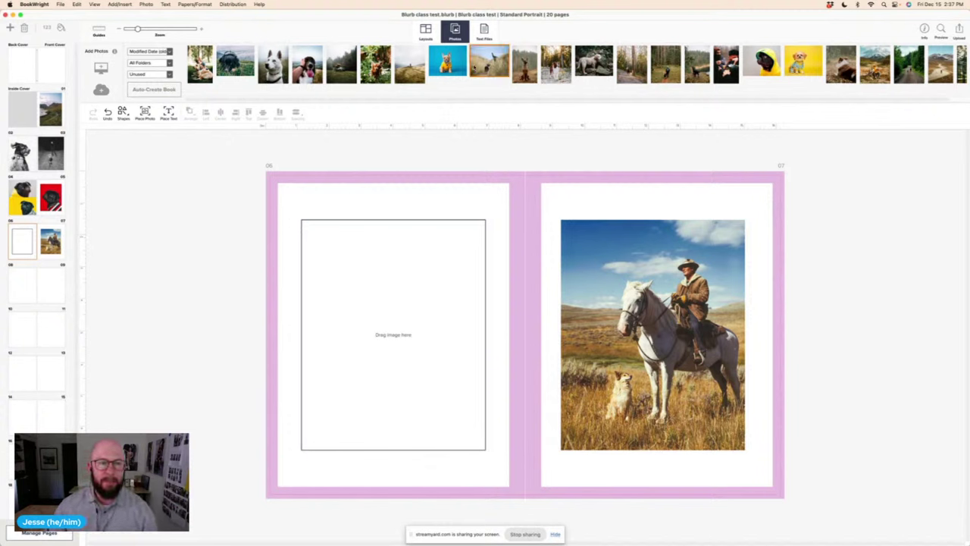
{"action": "scroll", "coordinate": [490, 68], "scroll_direction": "right", "scroll_amount": 1}
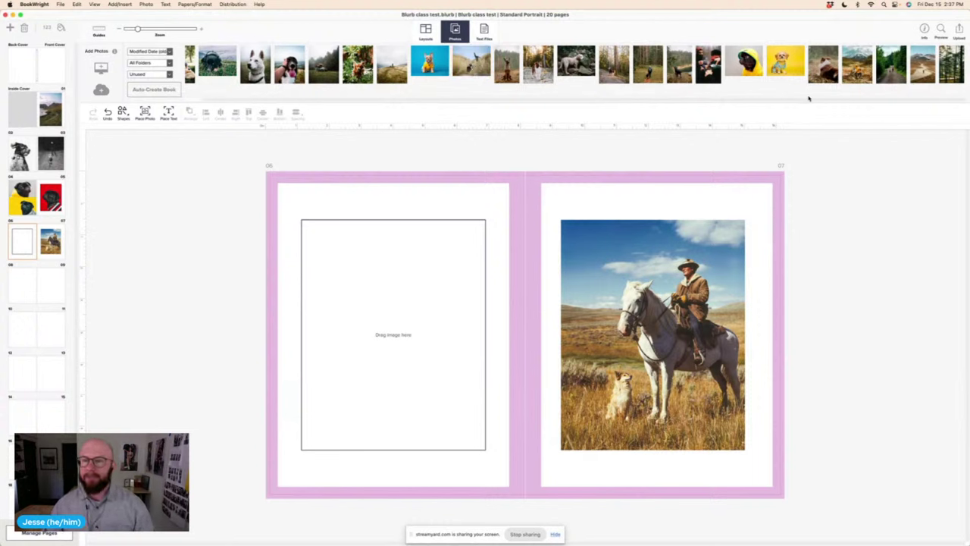
{"action": "scroll", "coordinate": [637, 72], "scroll_direction": "left", "scroll_amount": 1}
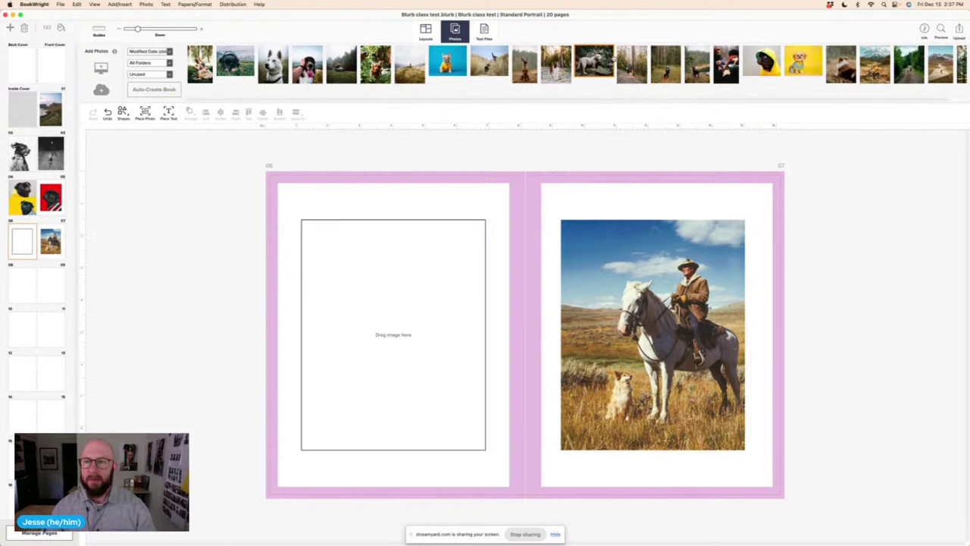
{"action": "scroll", "coordinate": [651, 68], "scroll_direction": "right", "scroll_amount": 1}
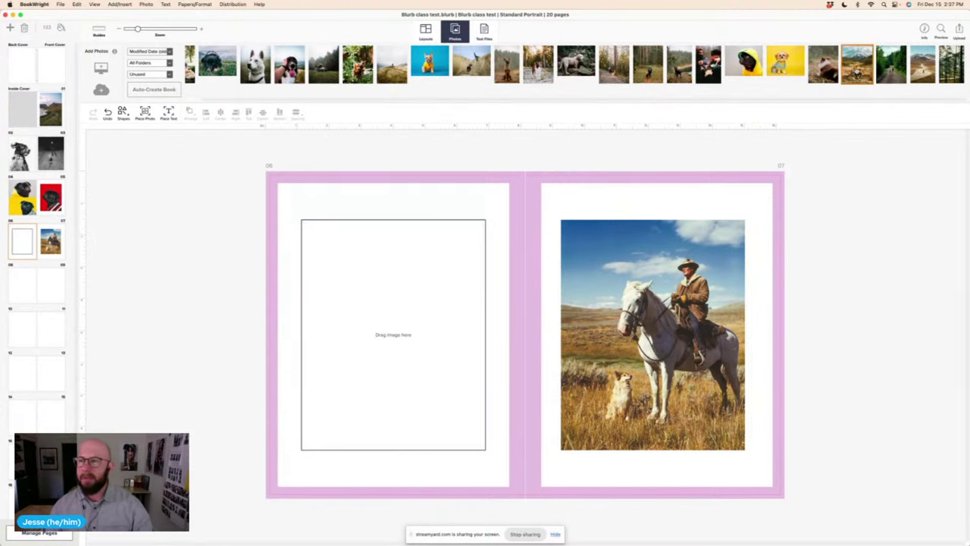
{"action": "scroll", "coordinate": [506, 64], "scroll_direction": "left", "scroll_amount": 1}
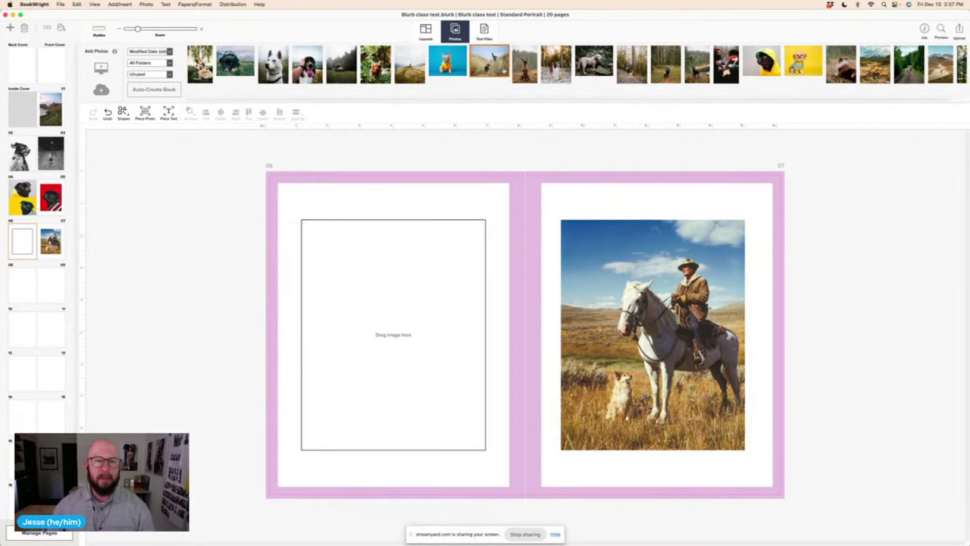
{"action": "left_click_drag", "start_coordinate": [410, 65], "coordinate": [382, 289]}
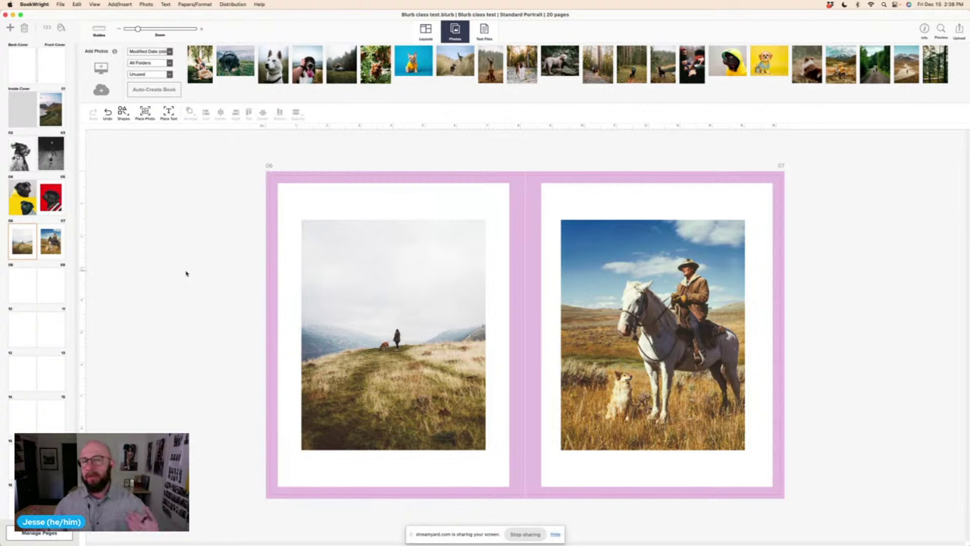
{"action": "left_click", "coordinate": [432, 328]}
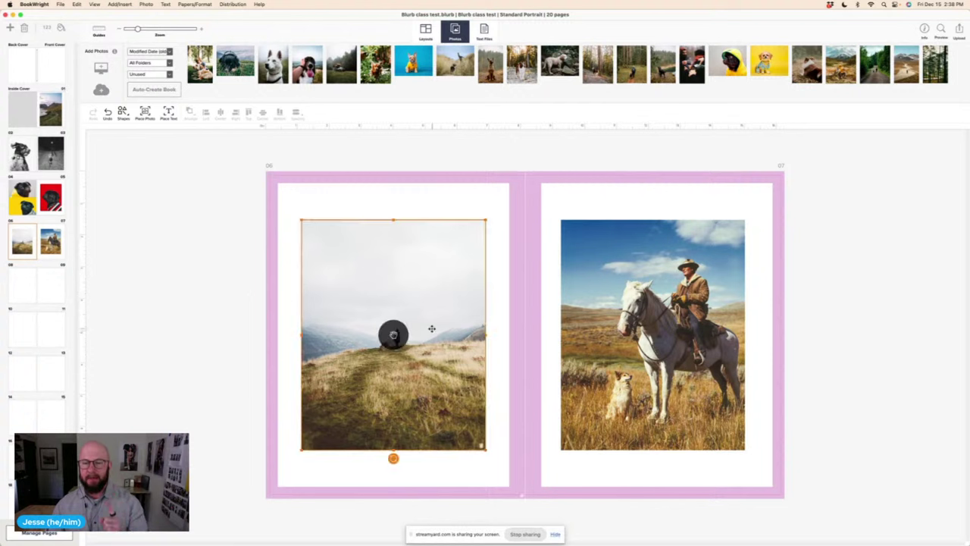
{"action": "left_click", "coordinate": [653, 334]}
{"action": "left_click", "coordinate": [458, 346]}
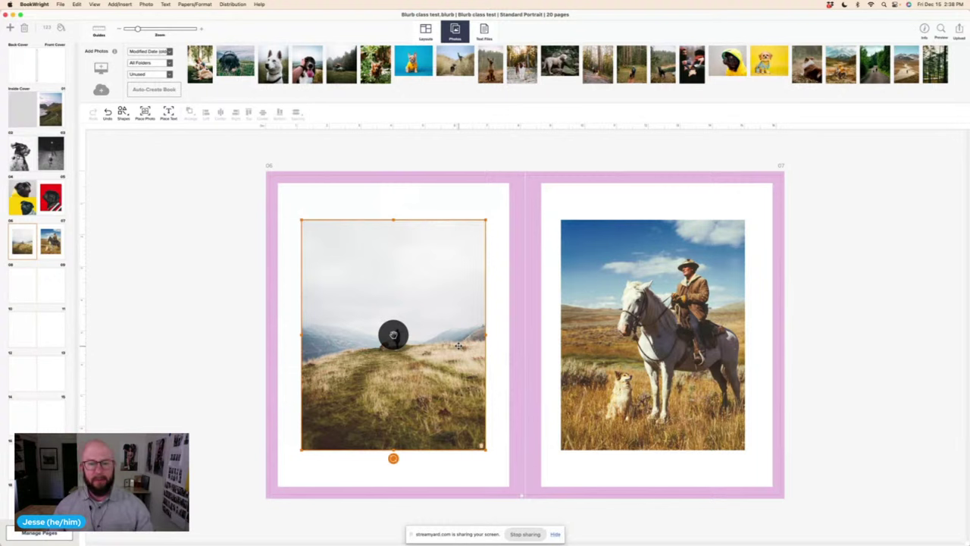
{"action": "left_click", "coordinate": [511, 426]}
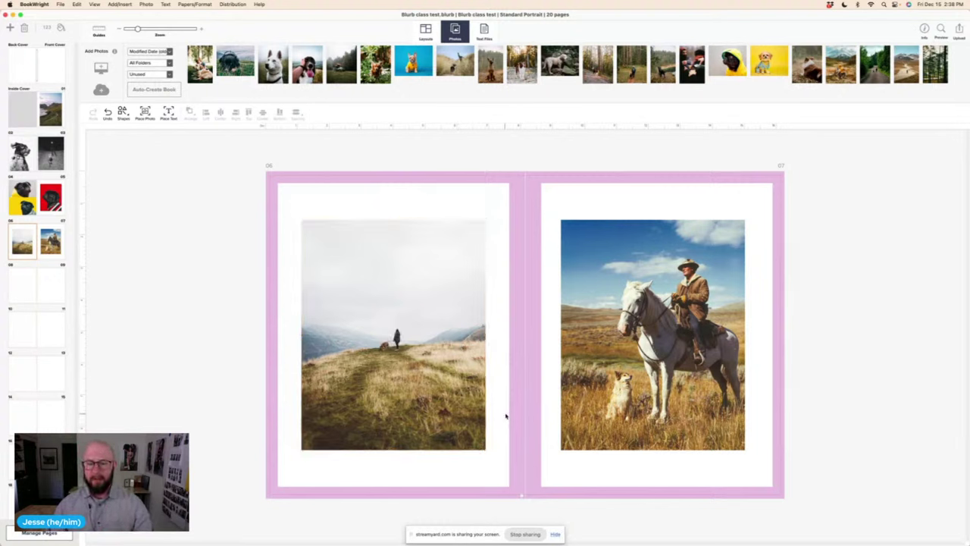
{"action": "left_click", "coordinate": [470, 414]}
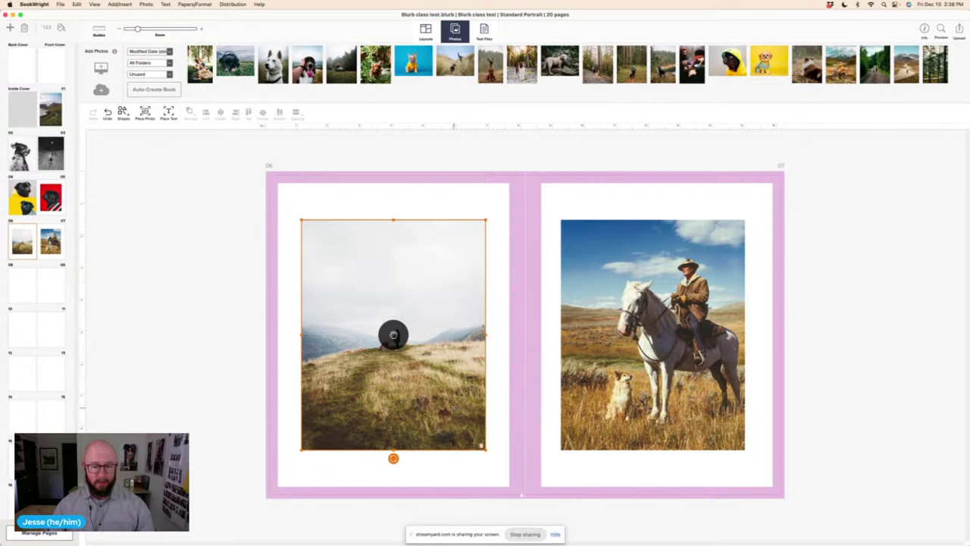
{"action": "left_click", "coordinate": [453, 409]}
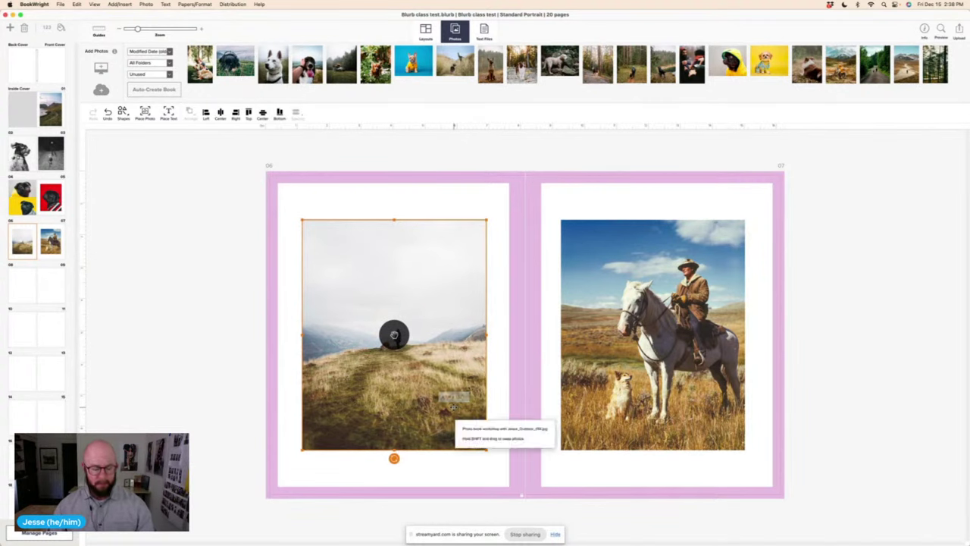
{"action": "left_click_drag", "start_coordinate": [453, 409], "coordinate": [451, 408]}
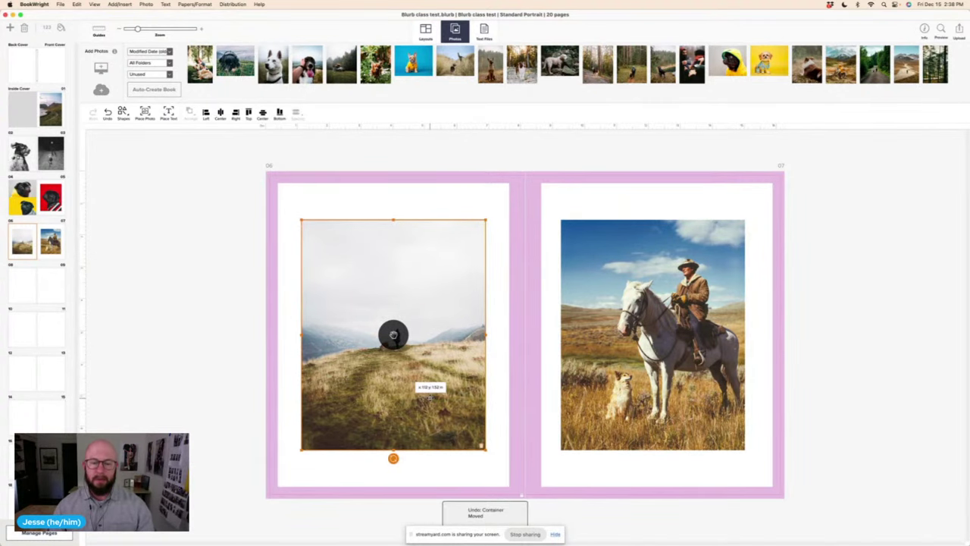
{"action": "left_click", "coordinate": [187, 372]}
{"action": "left_click", "coordinate": [364, 369]}
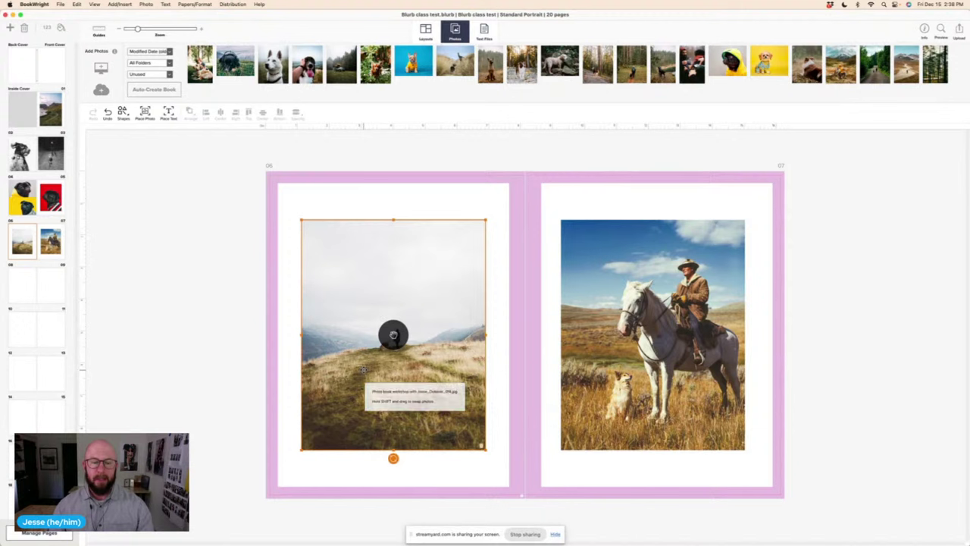
- Try the Circle and Triangle frame shapes on the page 06 hillside photo and return it to Square
{"action": "double_click", "coordinate": [364, 369]}
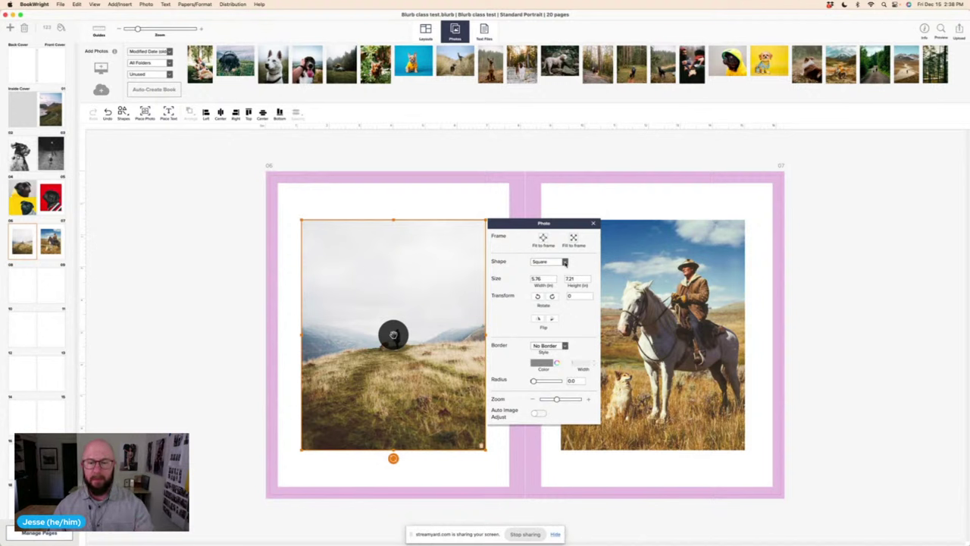
{"action": "left_click", "coordinate": [565, 262]}
{"action": "left_click", "coordinate": [556, 269]}
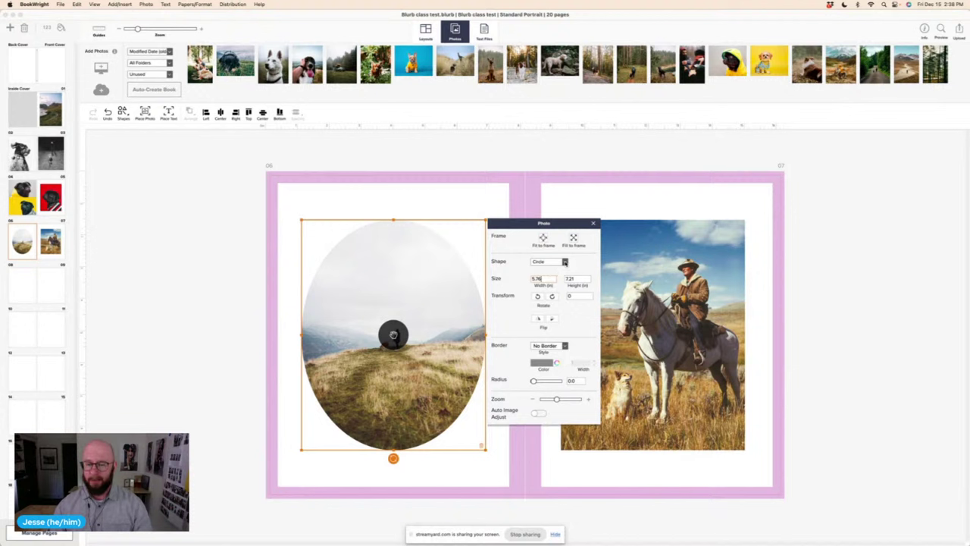
{"action": "left_click", "coordinate": [553, 263]}
{"action": "left_click", "coordinate": [550, 273]}
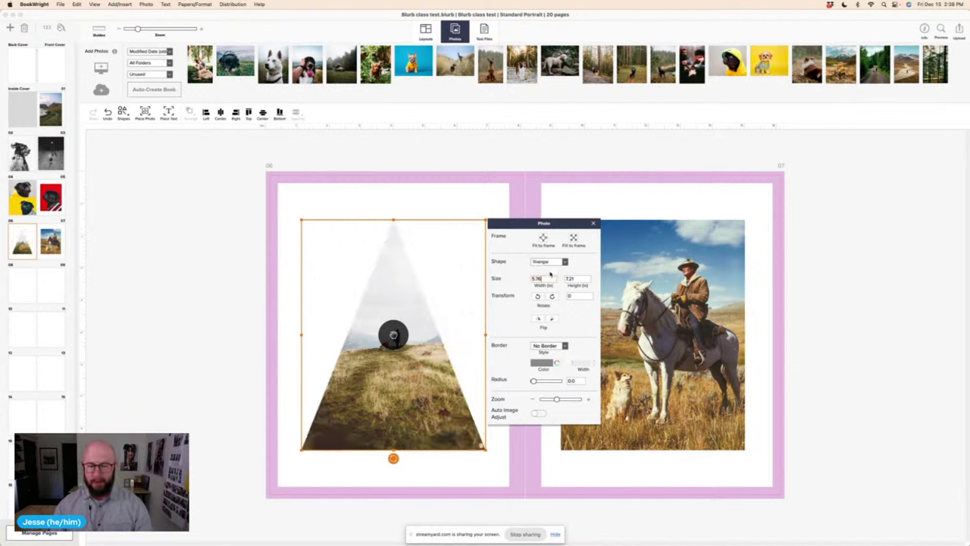
{"action": "left_click", "coordinate": [565, 261]}
{"action": "left_click", "coordinate": [557, 262]}
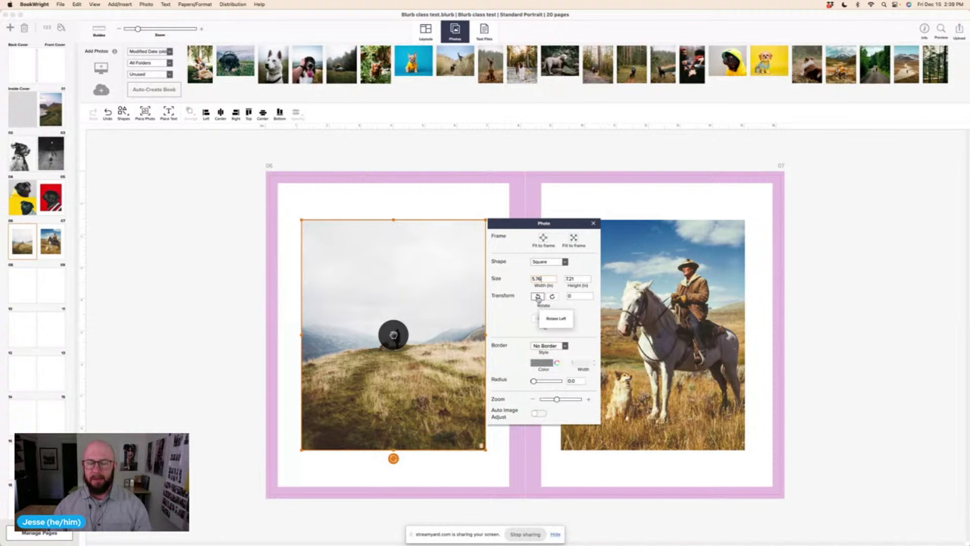
- Rotate the page 06 hillside photo left in 90-degree steps through a full turn back to upright
{"action": "left_click", "coordinate": [537, 296]}
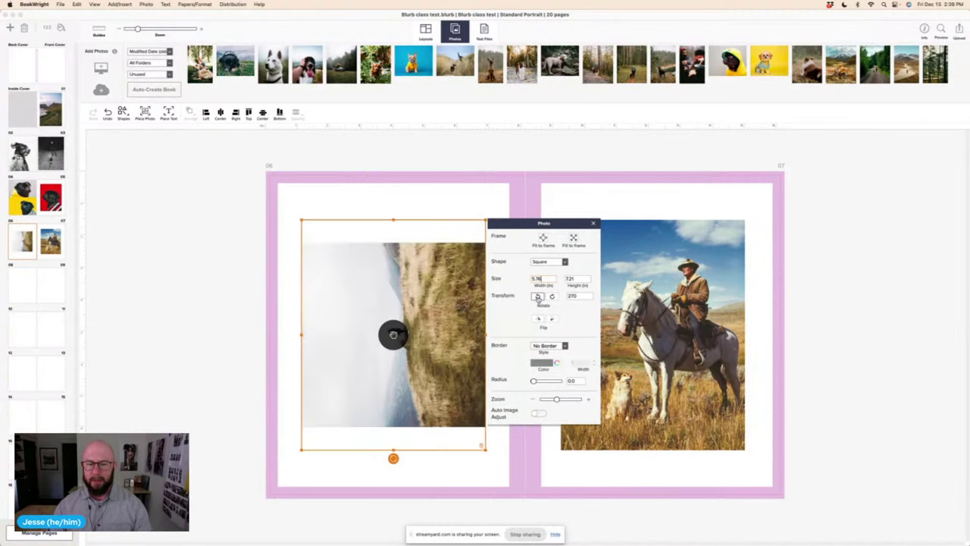
{"action": "left_click", "coordinate": [538, 297]}
{"action": "left_click", "coordinate": [538, 296]}
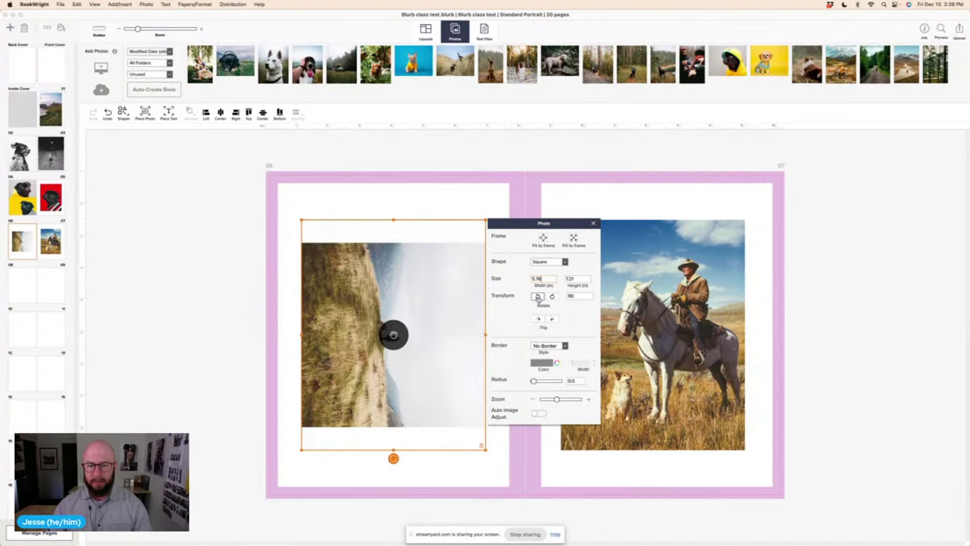
{"action": "left_click", "coordinate": [537, 297]}
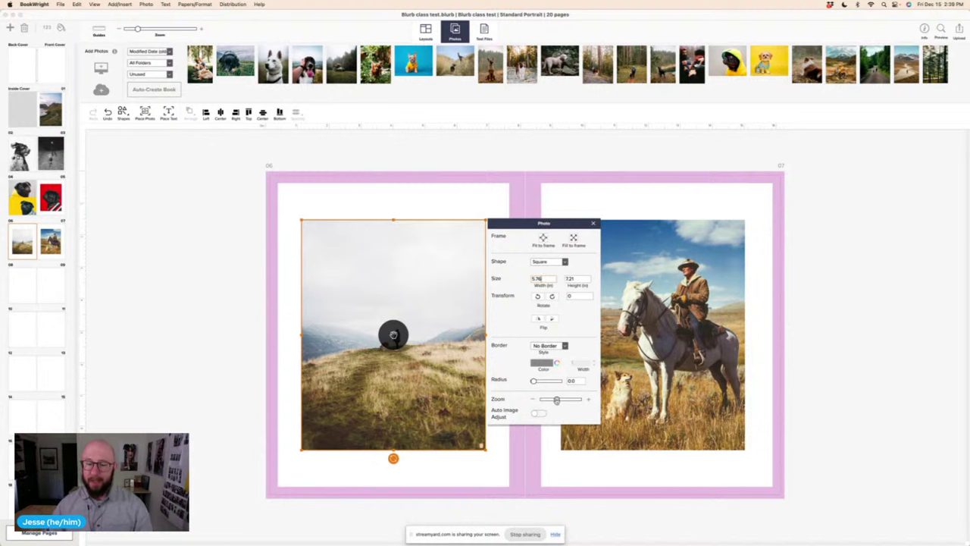
- Zoom the hillside photo in slightly within its page 06 frame, turn on Auto Image Adjust and close the photo settings
{"action": "left_click_drag", "start_coordinate": [557, 399], "coordinate": [562, 400]}
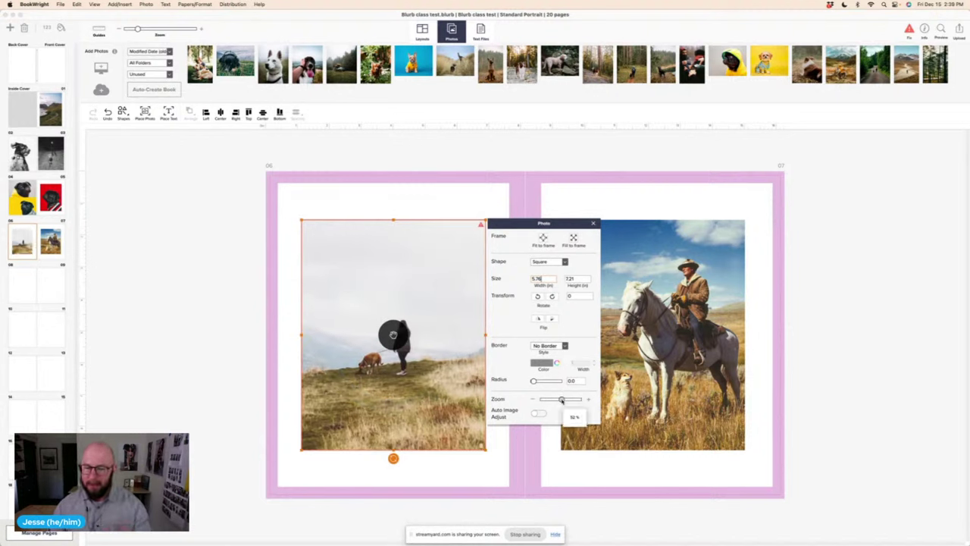
{"action": "left_click_drag", "start_coordinate": [562, 399], "coordinate": [558, 401]}
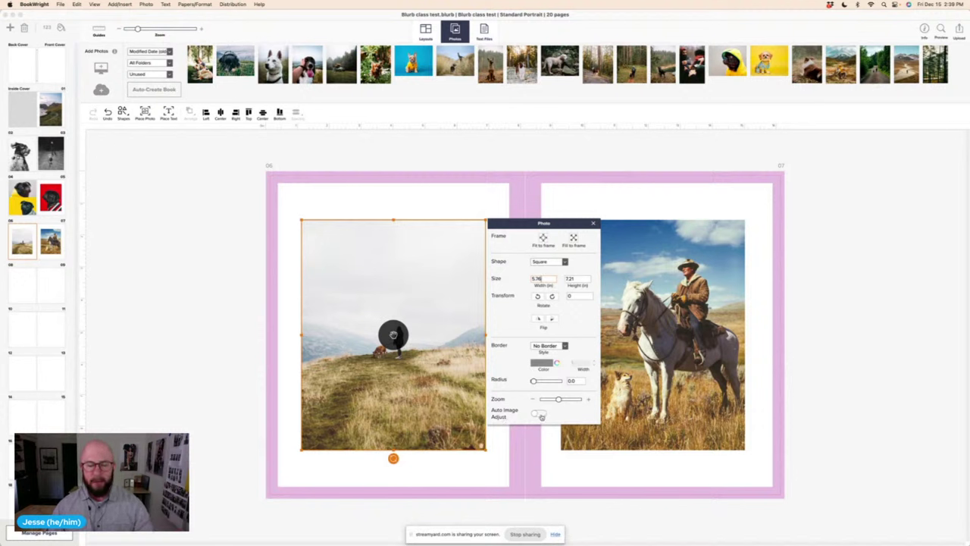
{"action": "left_click", "coordinate": [540, 413]}
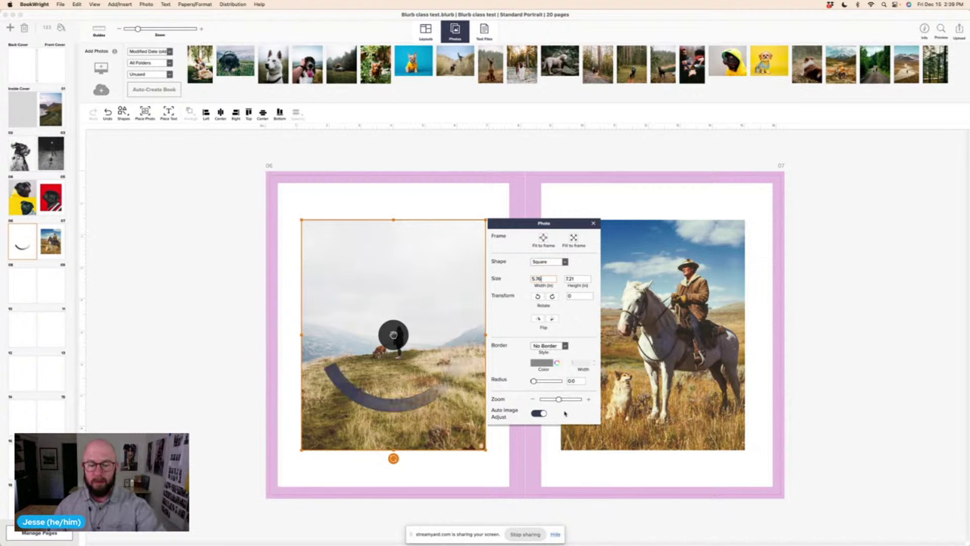
{"action": "left_click", "coordinate": [593, 223]}
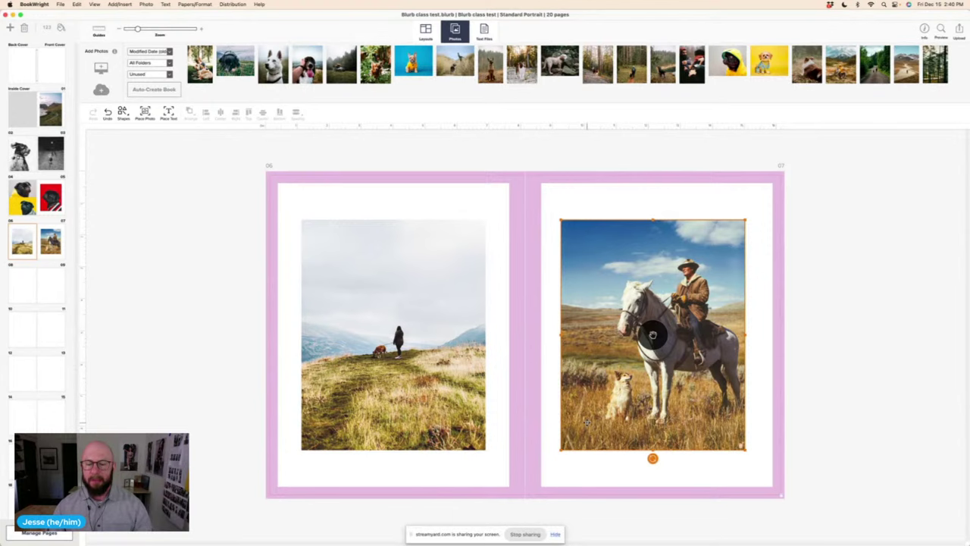
- Preview the spread of pages 06 and 07 and return to the project
{"action": "left_click", "coordinate": [941, 29]}
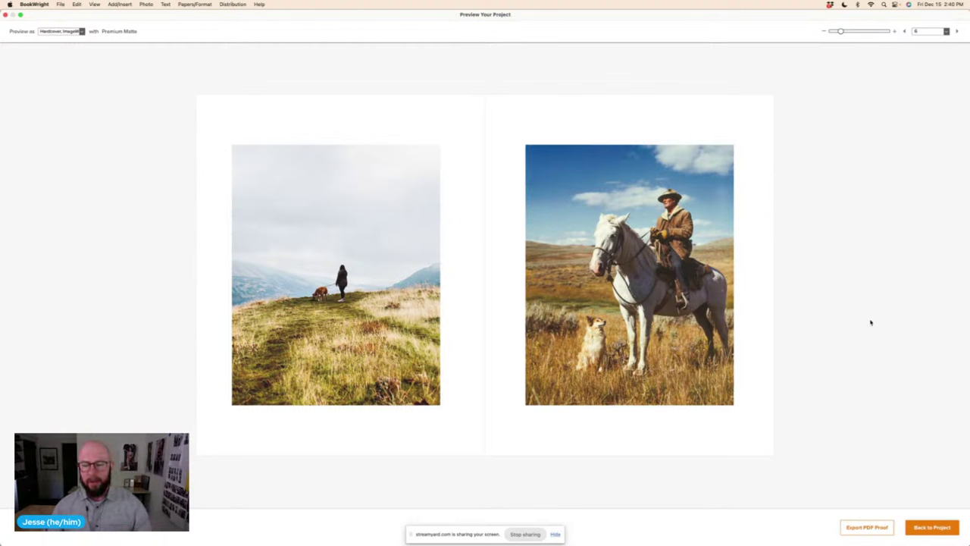
{"action": "left_click", "coordinate": [921, 527]}
- Toggle Auto Image Adjust off and on for the page 06 photo to compare, leaving it on and the photo deselected
{"action": "left_click", "coordinate": [450, 314]}
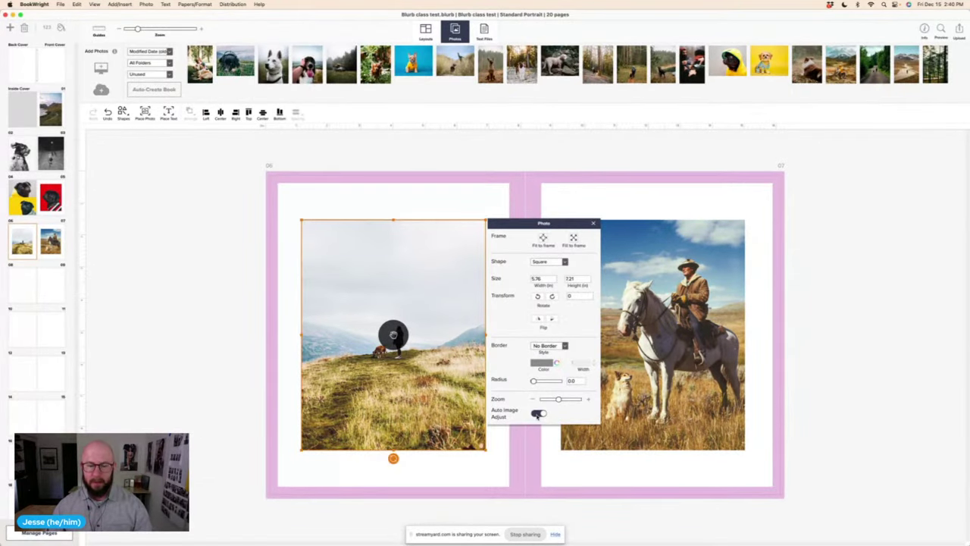
{"action": "left_click", "coordinate": [537, 414]}
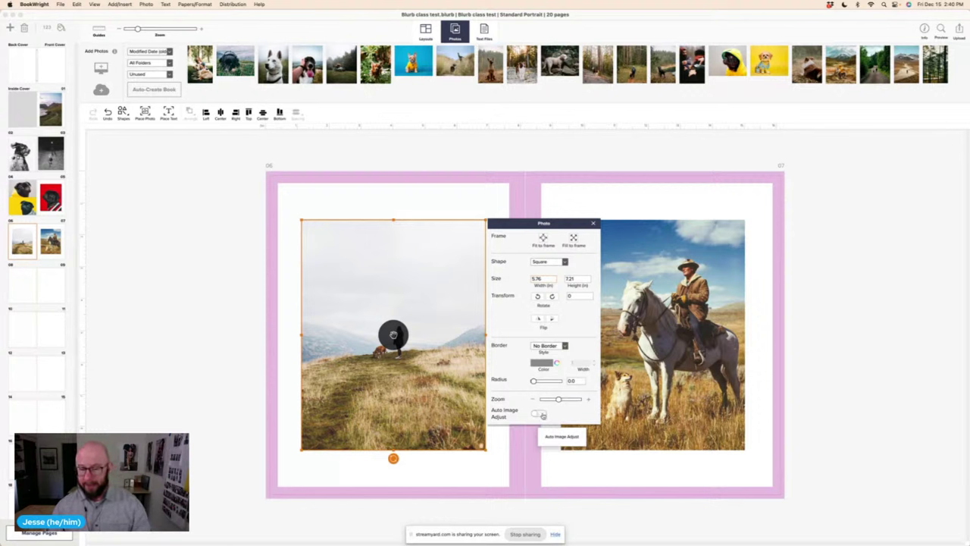
{"action": "left_click", "coordinate": [543, 416]}
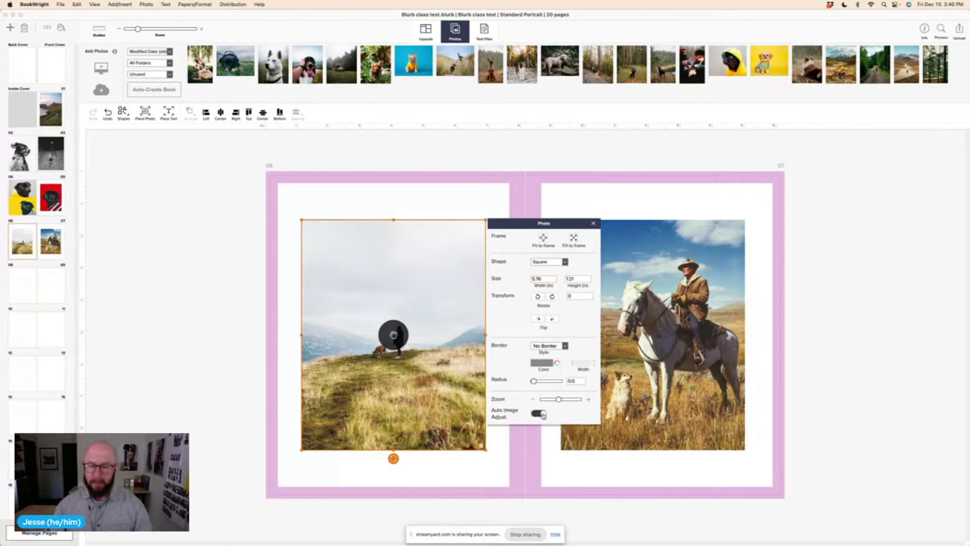
{"action": "left_click", "coordinate": [538, 415]}
{"action": "left_click", "coordinate": [540, 415]}
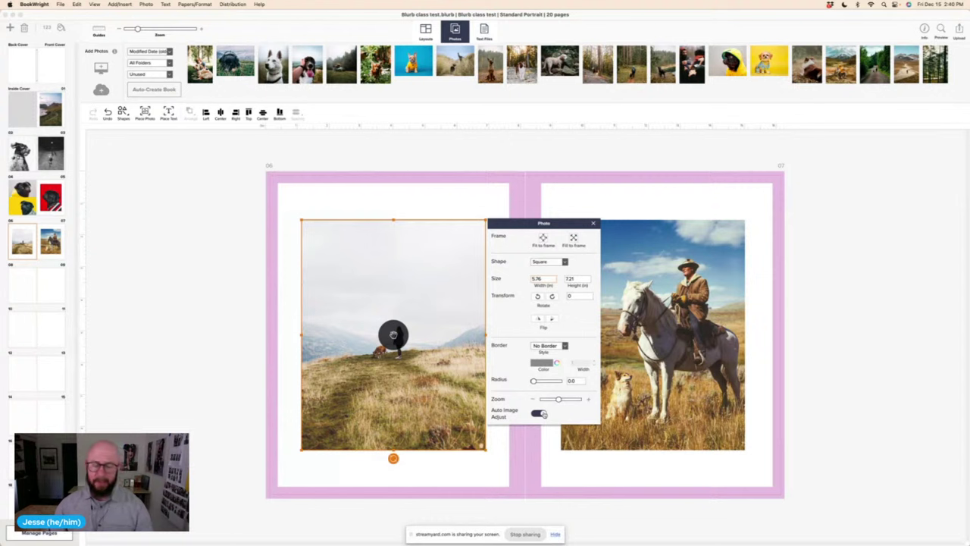
{"action": "left_click", "coordinate": [176, 328]}
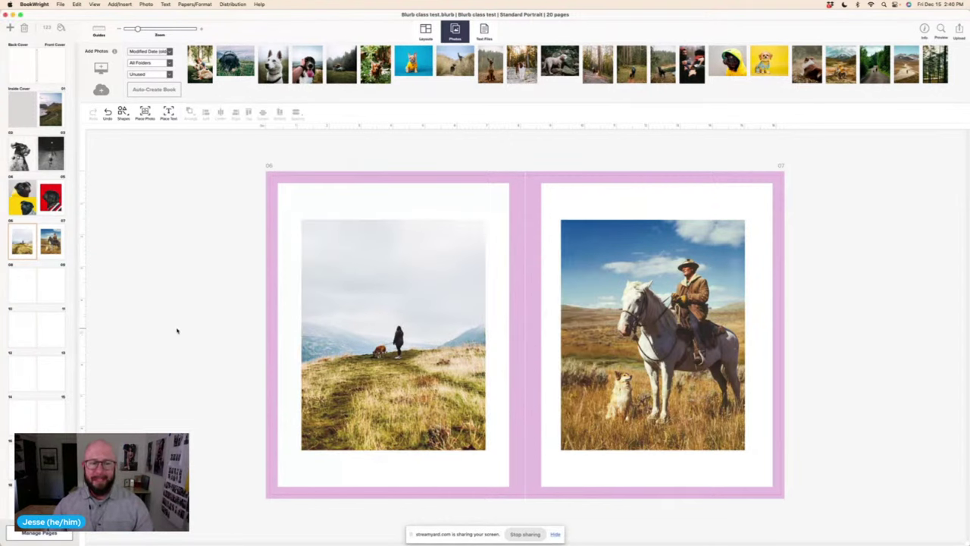
- Apply the second spread layout in My Layouts, with one large photo frame per page, to pages 08–09, 10–11 and 12–13
{"action": "left_click", "coordinate": [33, 288]}
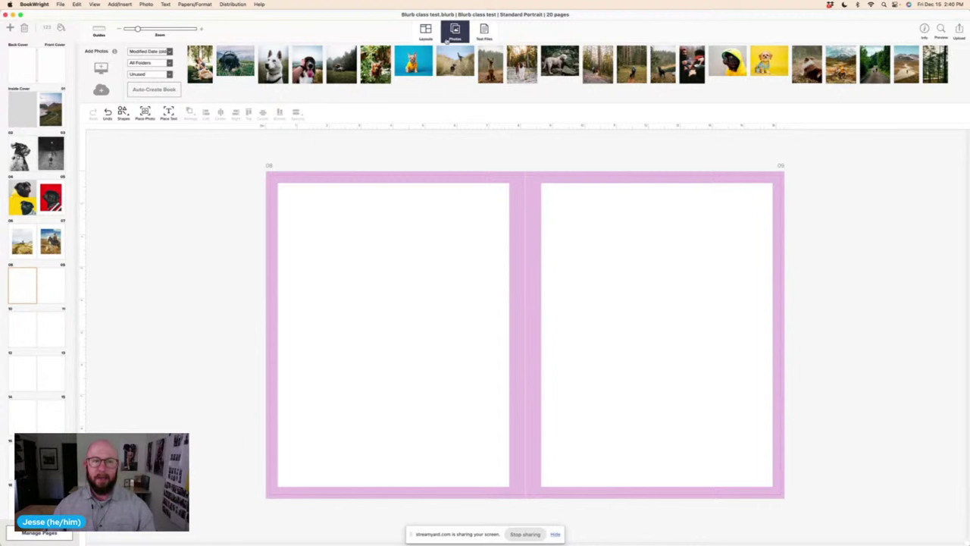
{"action": "left_click", "coordinate": [426, 32]}
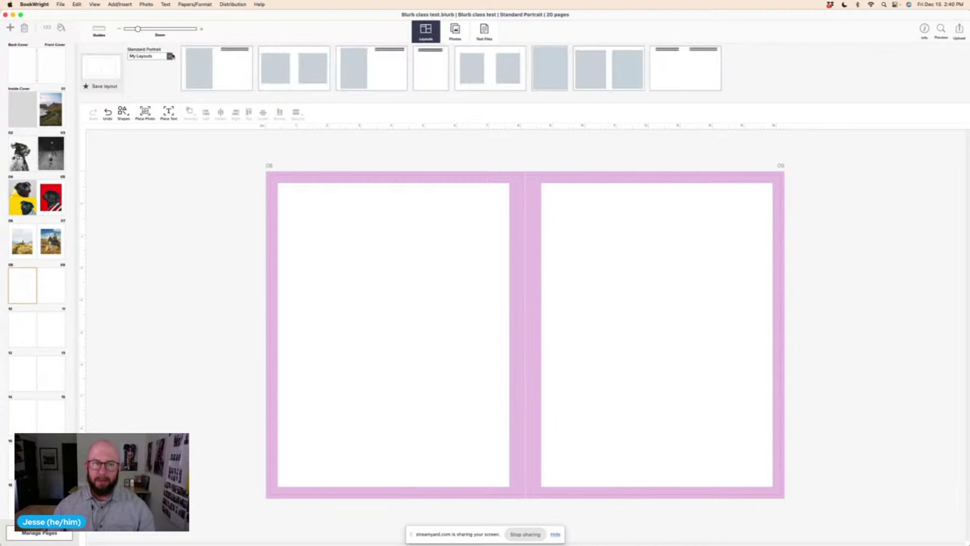
{"action": "left_click", "coordinate": [296, 65]}
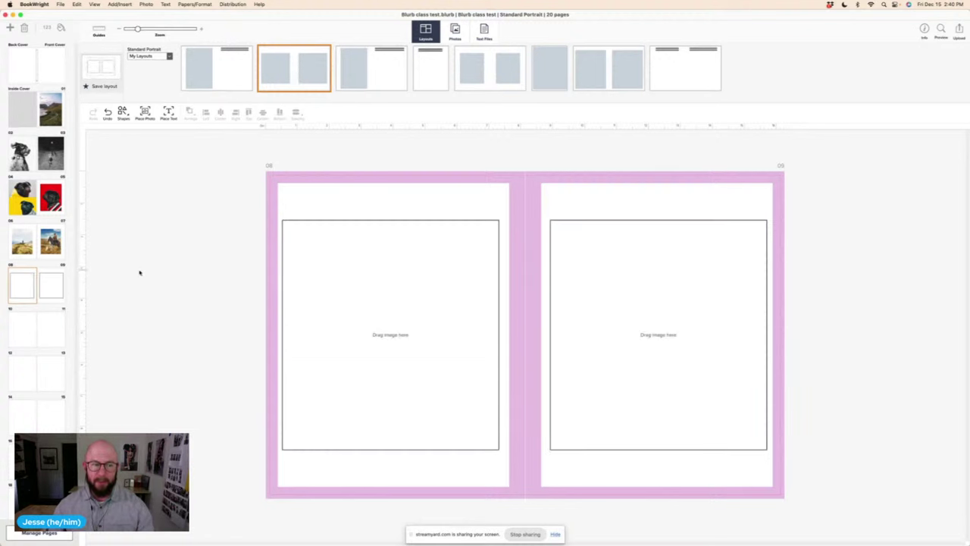
{"action": "left_click", "coordinate": [44, 331]}
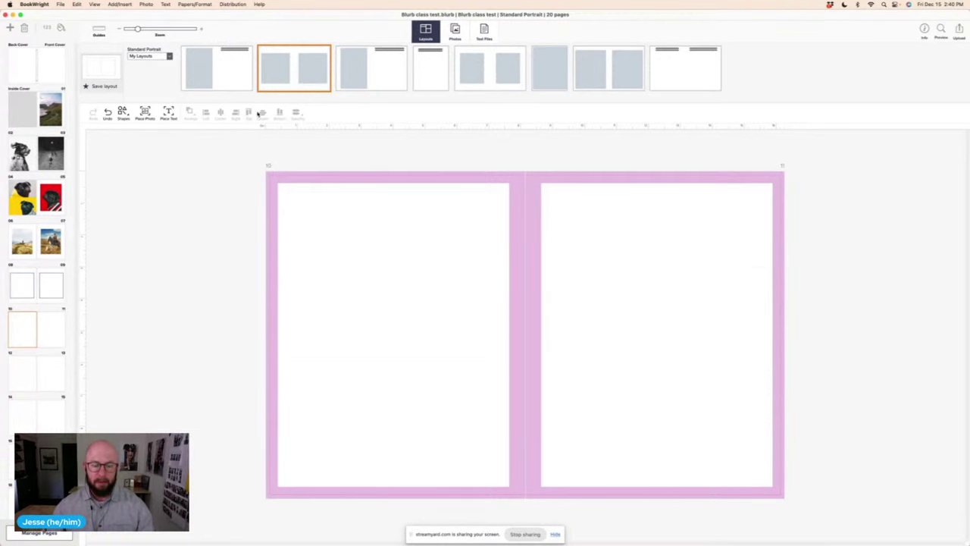
{"action": "left_click", "coordinate": [304, 65]}
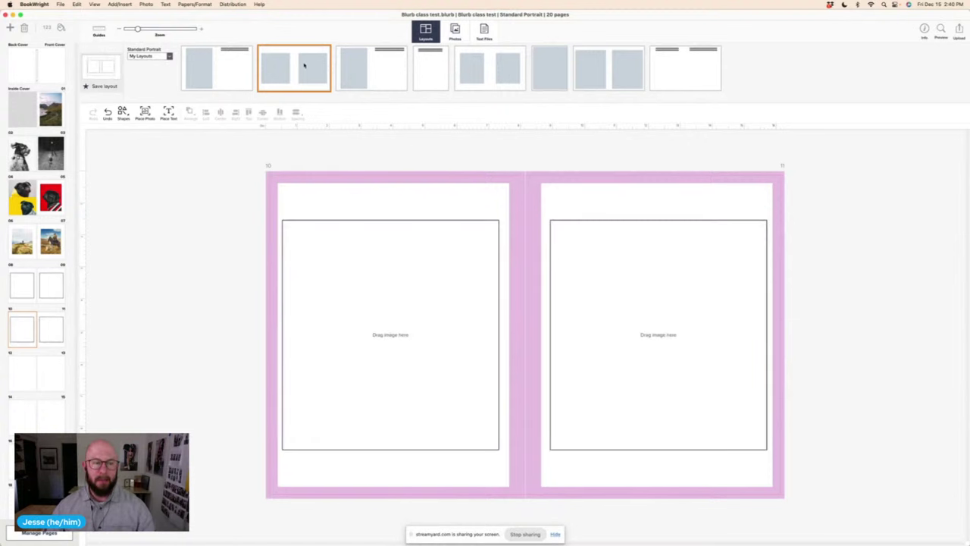
{"action": "left_click", "coordinate": [47, 375]}
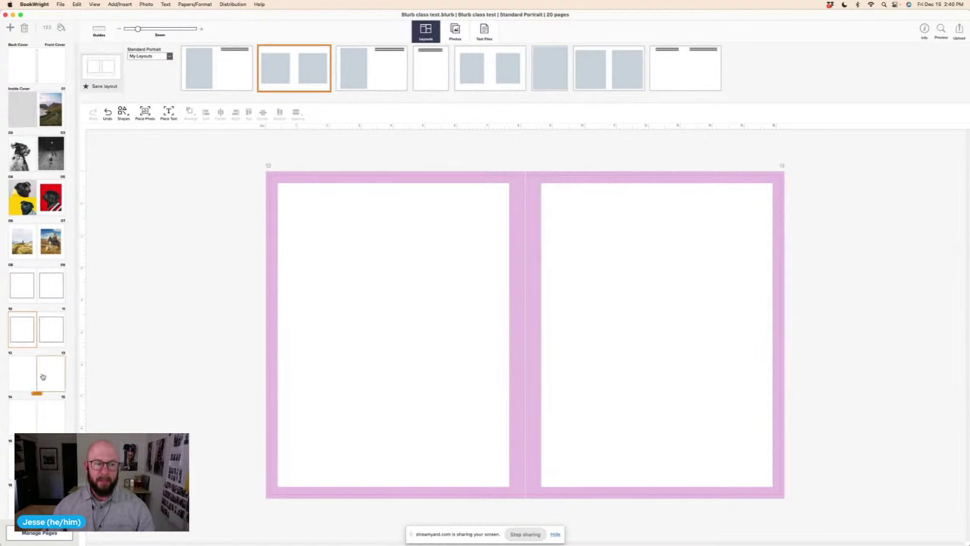
{"action": "left_click", "coordinate": [293, 76]}
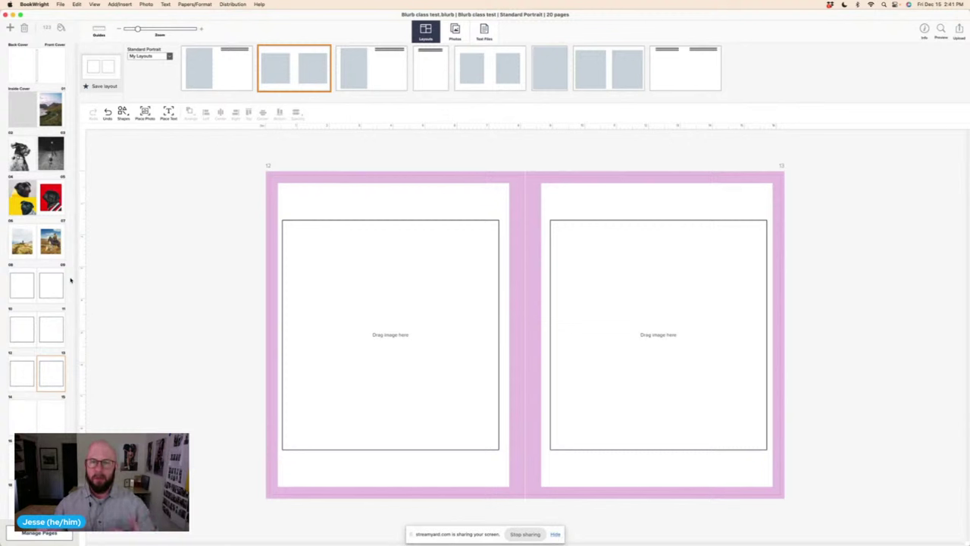
- Place the photo of the brown dog sitting in the forest on page 08 and shift it upward to show the paws
{"action": "left_click", "coordinate": [31, 284]}
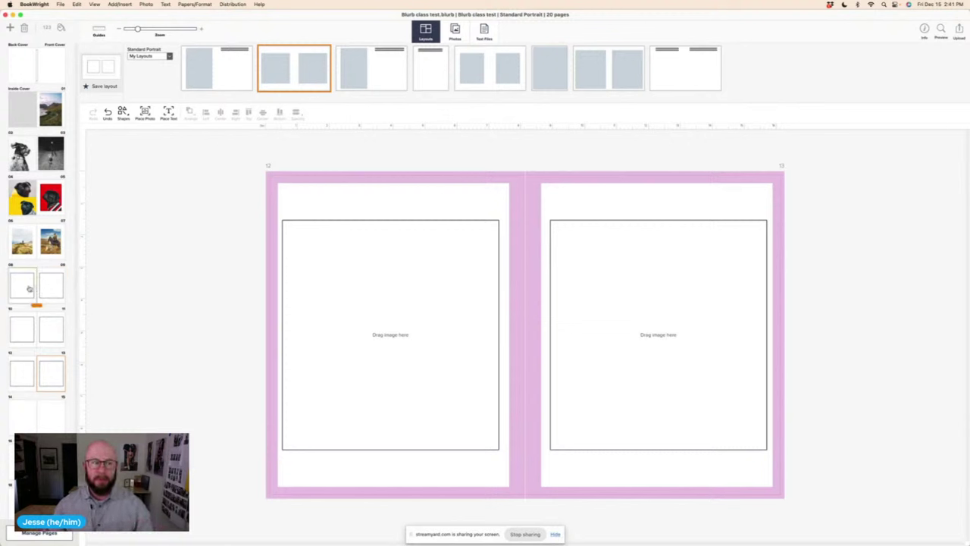
{"action": "left_click", "coordinate": [455, 32]}
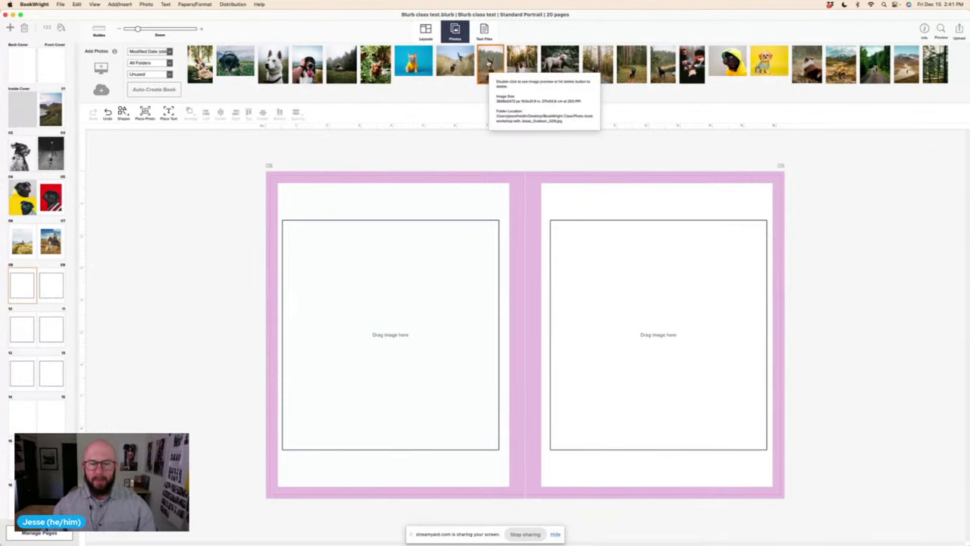
{"action": "left_click_drag", "start_coordinate": [490, 64], "coordinate": [376, 281]}
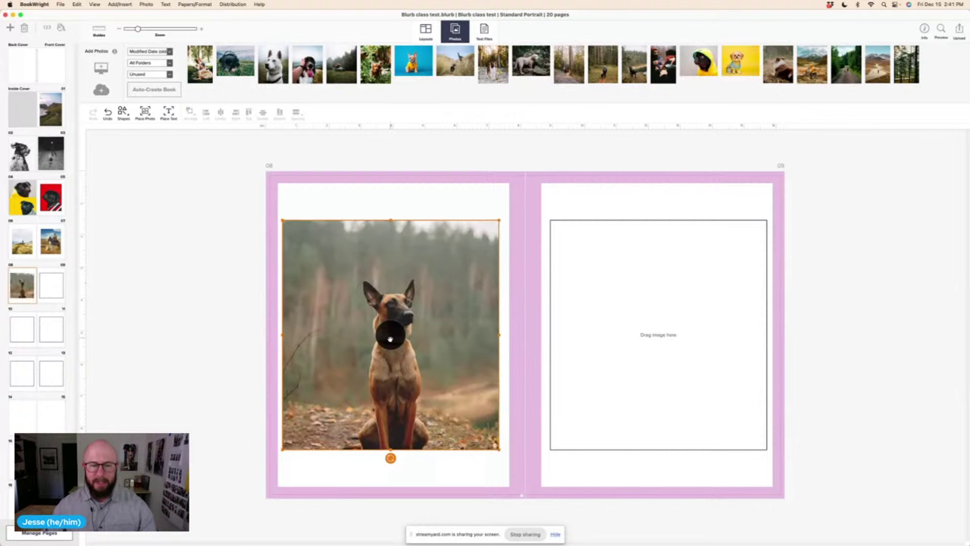
{"action": "left_click", "coordinate": [121, 311]}
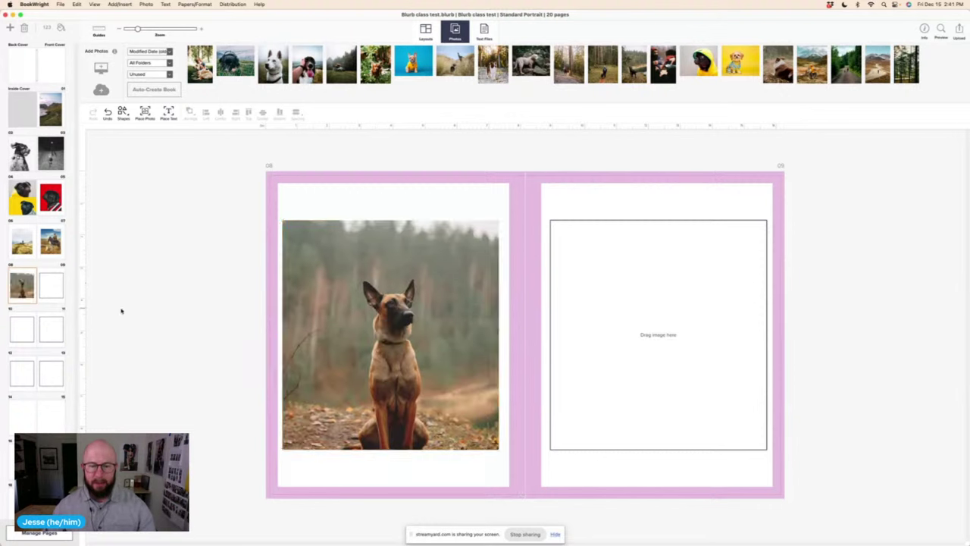
{"action": "left_click", "coordinate": [391, 341]}
{"action": "left_click_drag", "start_coordinate": [391, 341], "coordinate": [395, 296]}
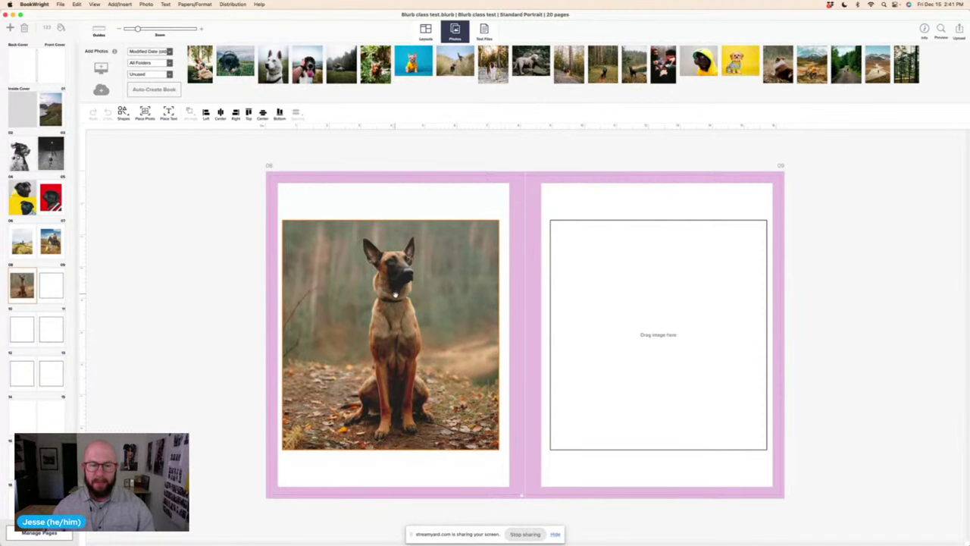
{"action": "left_click", "coordinate": [163, 293]}
{"action": "left_click", "coordinate": [364, 289]}
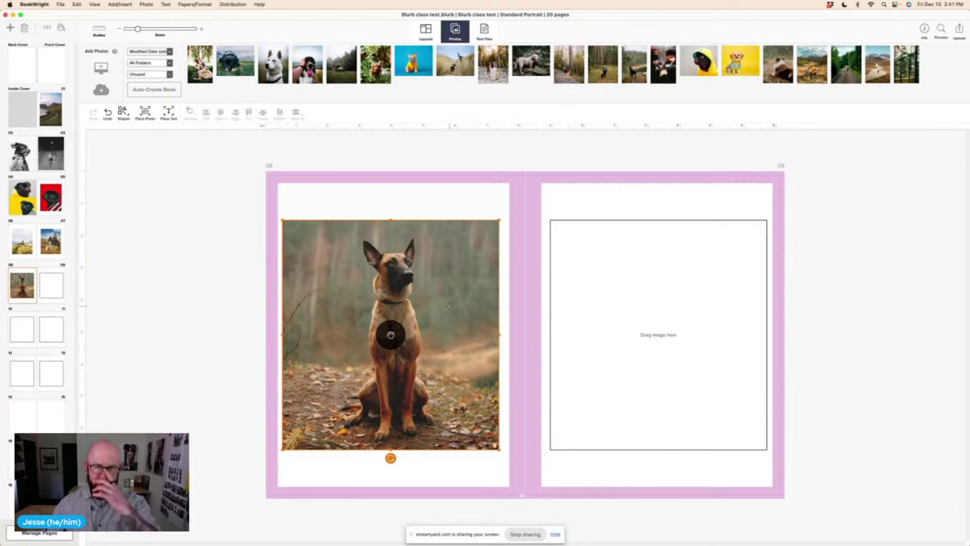
{"action": "left_click", "coordinate": [490, 193]}
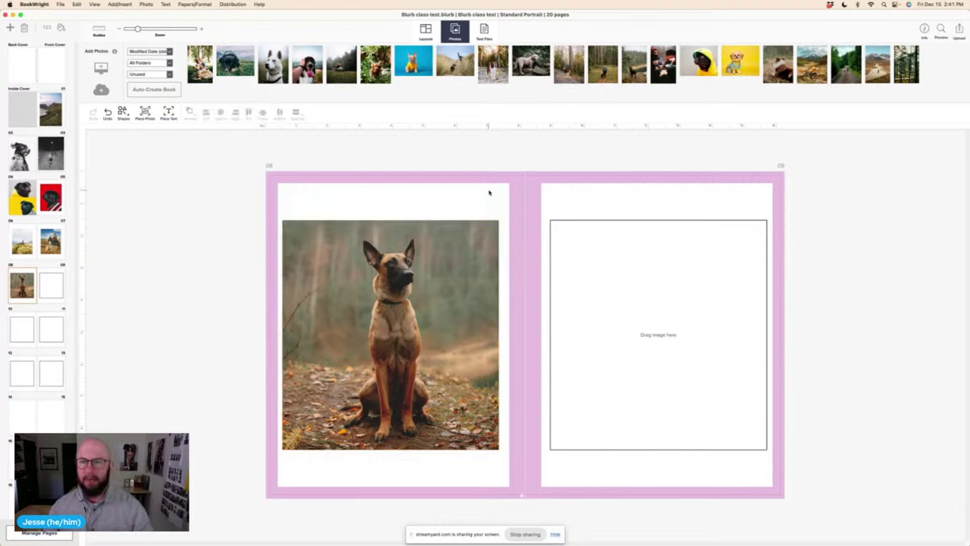
- Place the photo of the black dog by the forest lake on page 09 and shift it slightly upward in its frame
{"action": "left_click", "coordinate": [634, 67]}
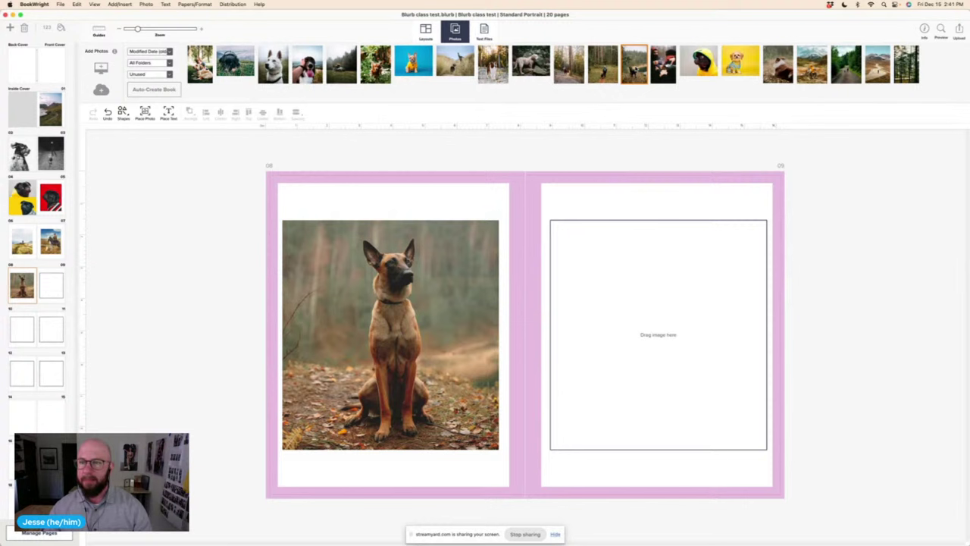
{"action": "left_click_drag", "start_coordinate": [635, 67], "coordinate": [642, 288]}
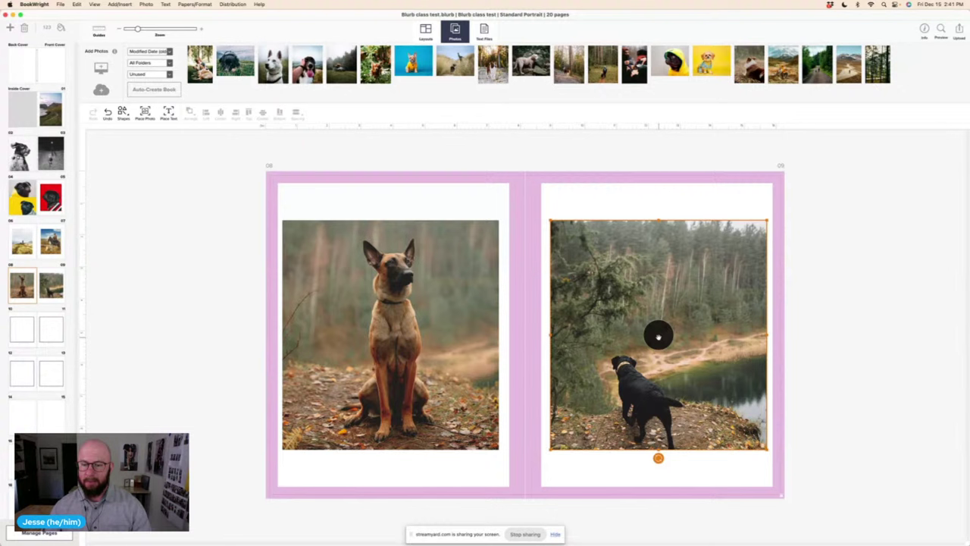
{"action": "mouse_move", "coordinate": [658, 336]}
{"action": "left_mouse_down"}
{"action": "mouse_move", "coordinate": [658, 310]}
{"action": "mouse_move", "coordinate": [660, 321]}
{"action": "left_mouse_up"}
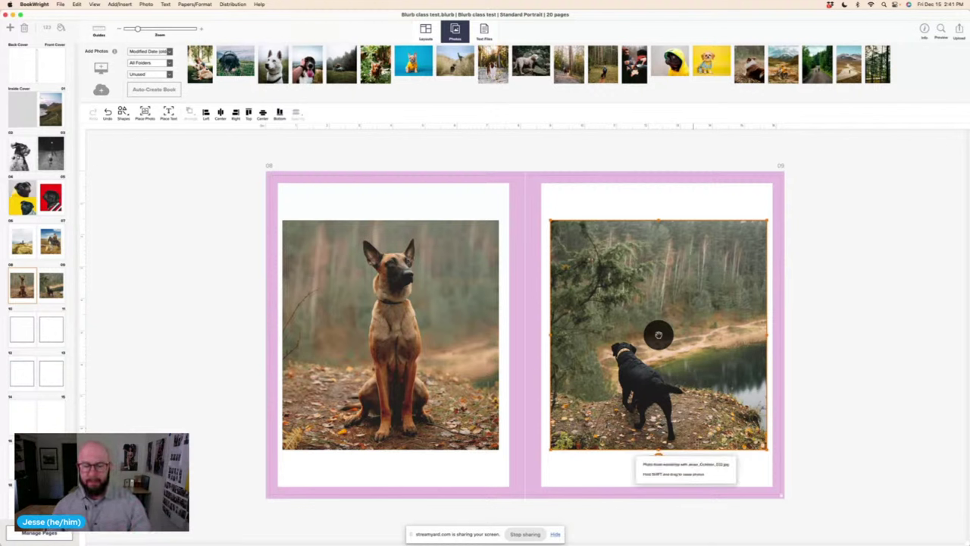
- Select the photos on pages 08 and 09 together, leaving only the page 09 photo selected at the end
{"action": "key", "text": "super+a"}
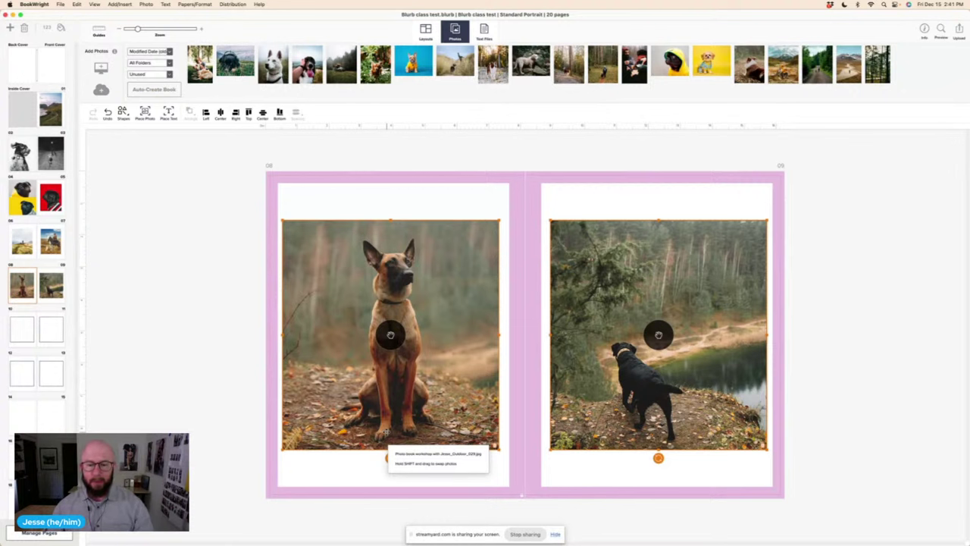
{"action": "left_click", "coordinate": [658, 334]}
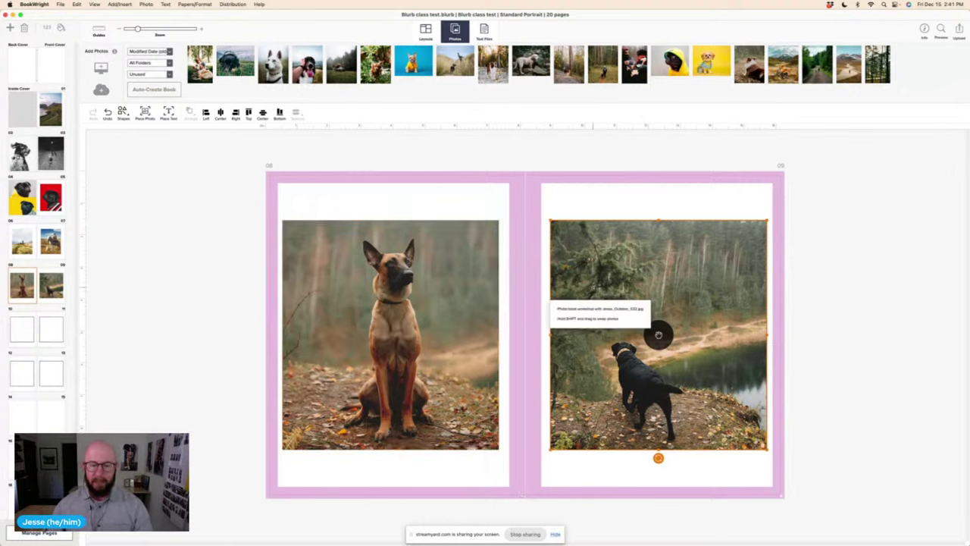
{"action": "left_click", "coordinate": [495, 403], "text": "shift"}
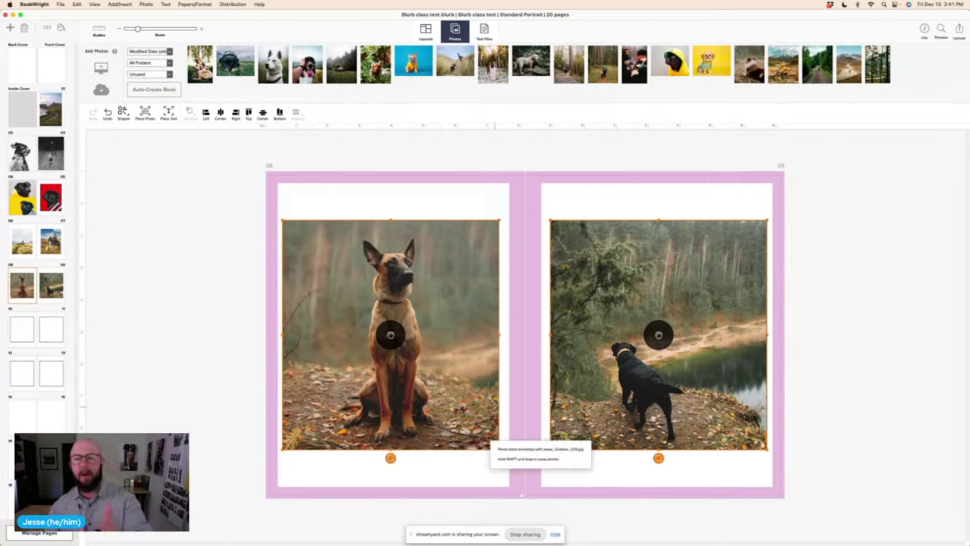
{"action": "left_click", "coordinate": [489, 396], "text": "shift"}
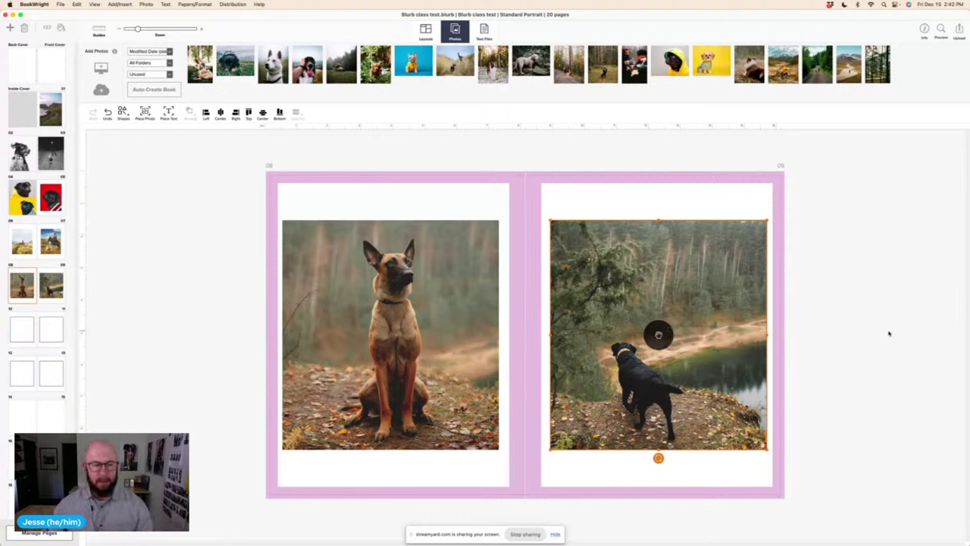
- Place the photo of the husky and yellow-jacketed person below snowy mountains on page 10 and shift it slightly upward in its frame
{"action": "left_click", "coordinate": [55, 323]}
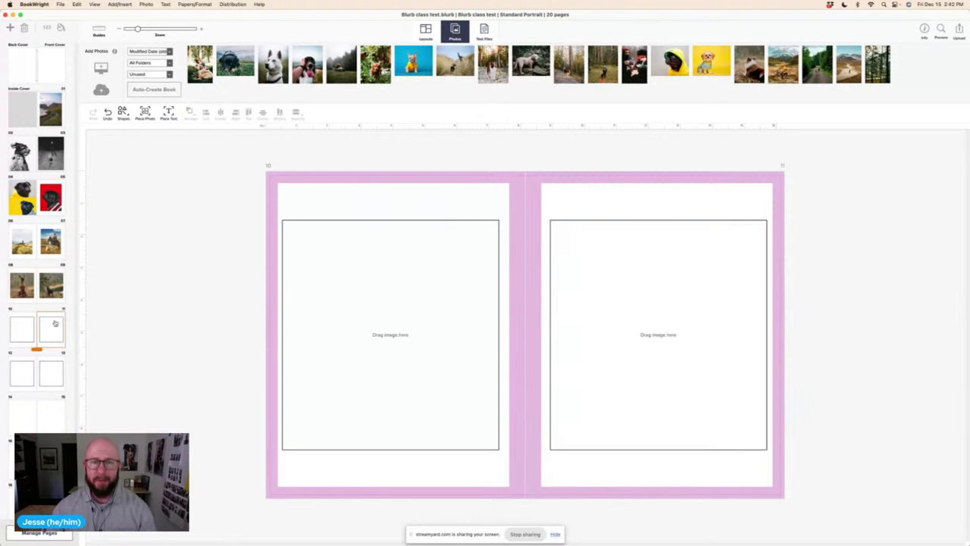
{"action": "left_click", "coordinate": [307, 65]}
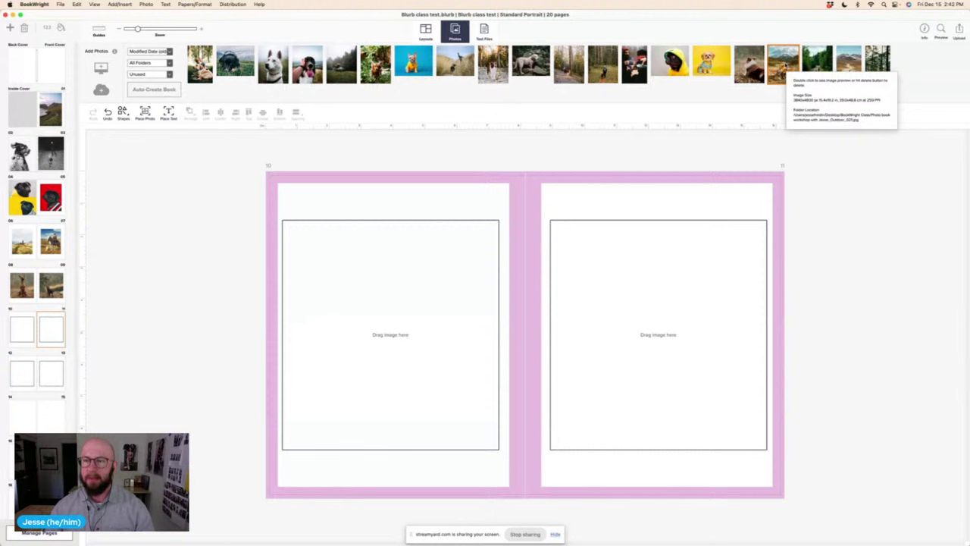
{"action": "left_click_drag", "start_coordinate": [783, 65], "coordinate": [426, 255]}
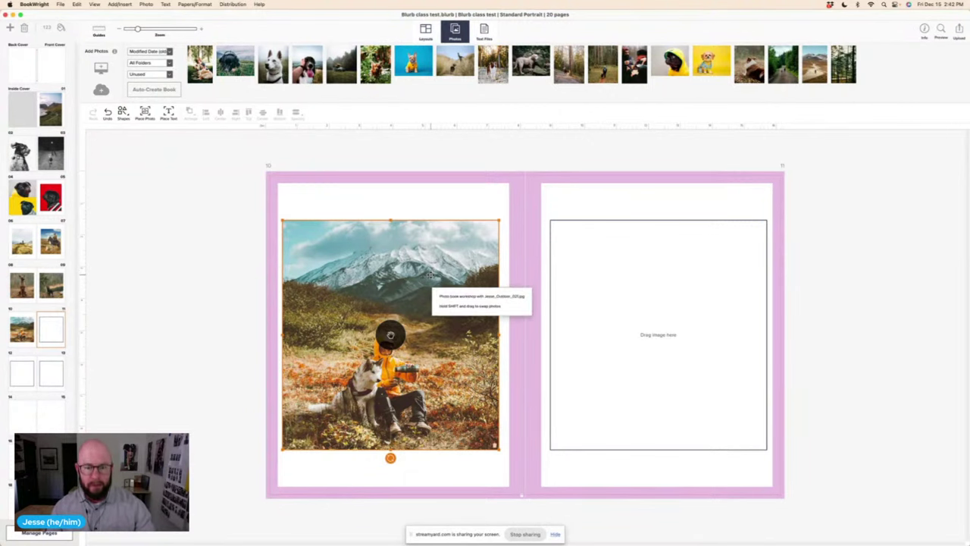
{"action": "left_click", "coordinate": [430, 275]}
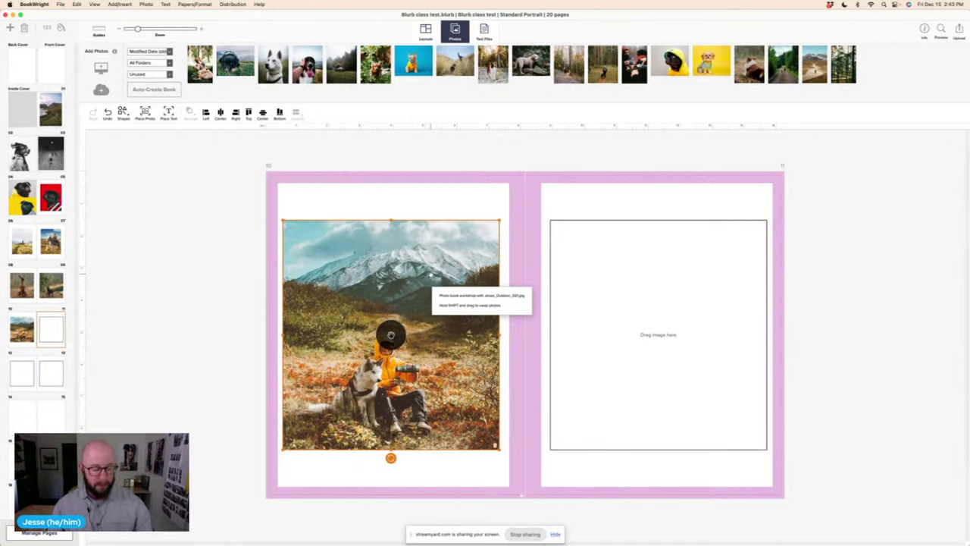
{"action": "key", "text": "super+z"}
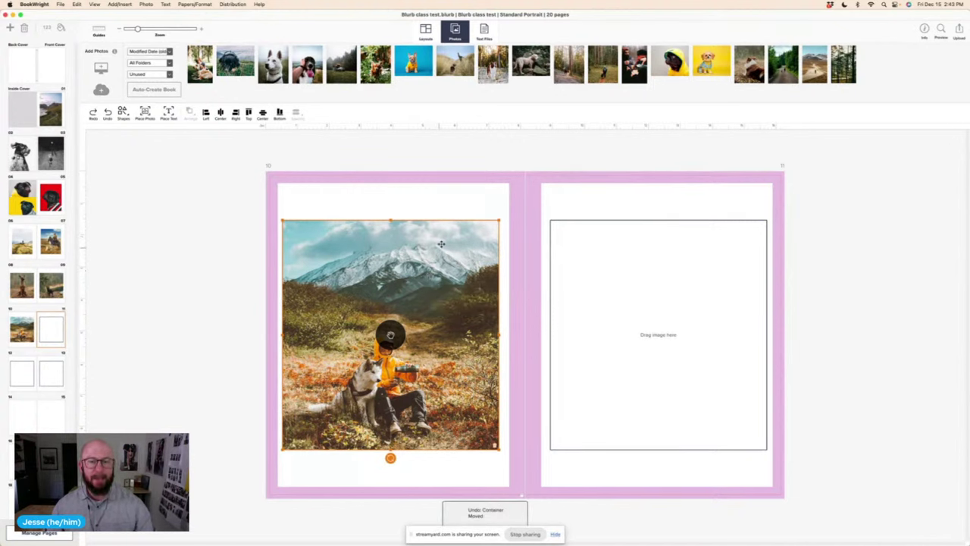
{"action": "left_click", "coordinate": [190, 232]}
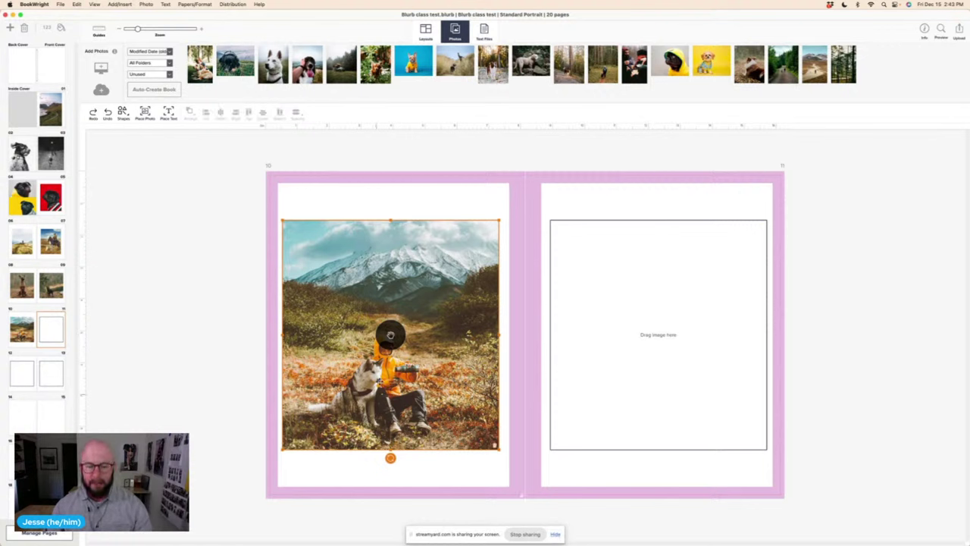
{"action": "left_click_drag", "start_coordinate": [391, 334], "coordinate": [391, 326]}
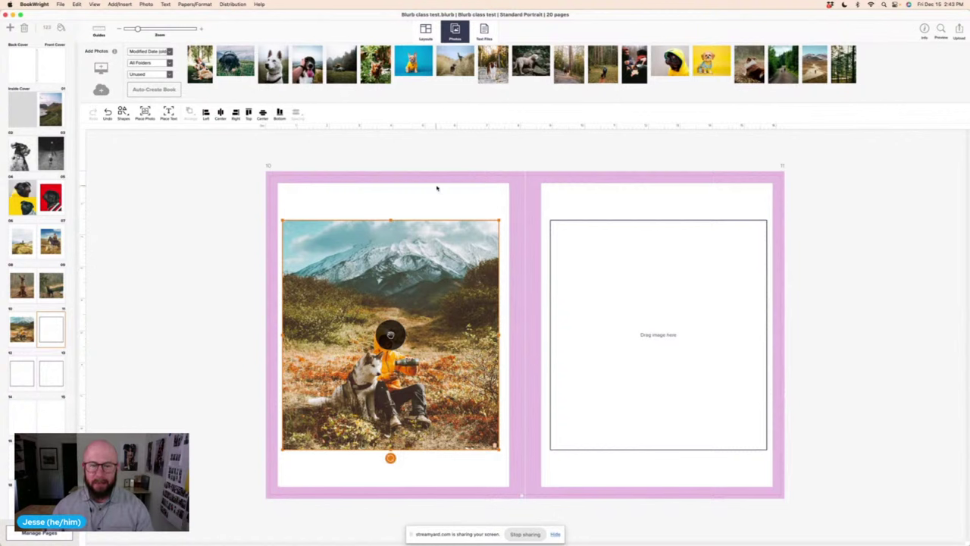
- Place the photo of coffee being poured from a thermos on page 11
{"action": "left_click", "coordinate": [640, 65]}
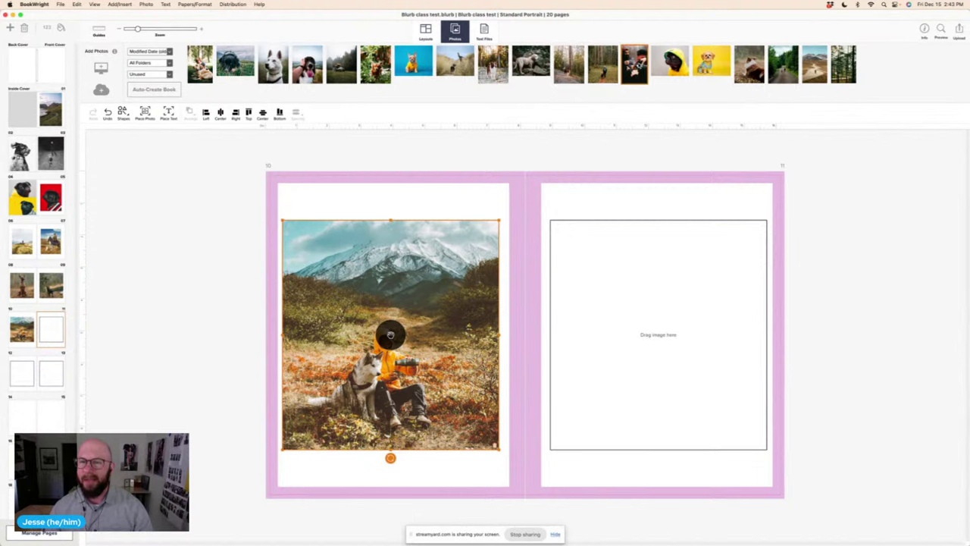
{"action": "left_click_drag", "start_coordinate": [640, 65], "coordinate": [645, 289]}
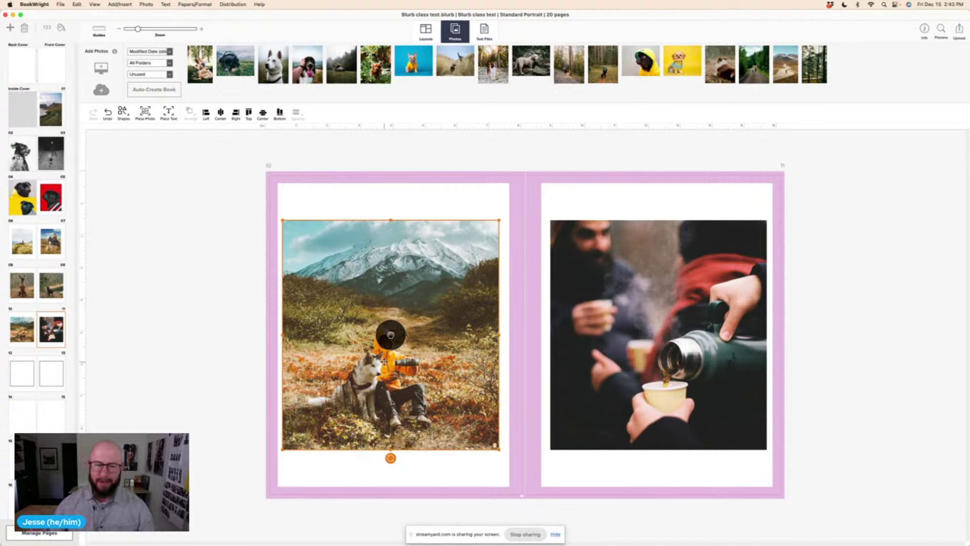
- Place the close-up photo of the white blue-eyed dog on page 12 and deselect it
{"action": "left_click", "coordinate": [39, 379]}
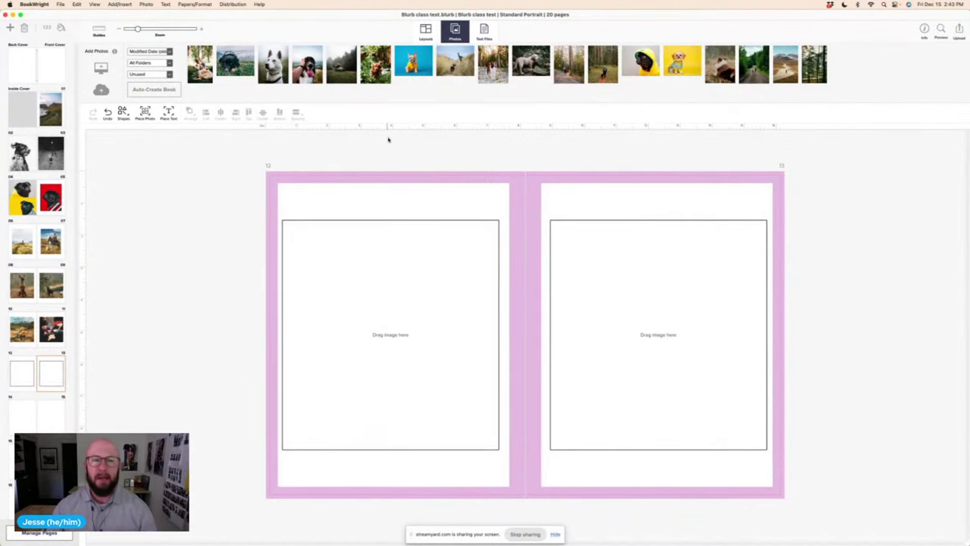
{"action": "left_click", "coordinate": [377, 72]}
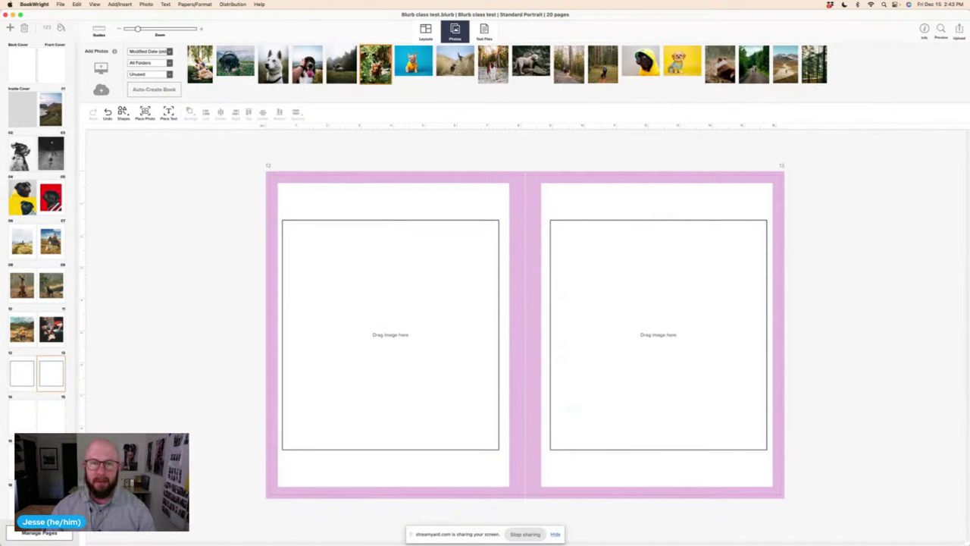
{"action": "key", "text": "Left"}
{"action": "key", "text": "Left"}
{"action": "key", "text": "Left"}
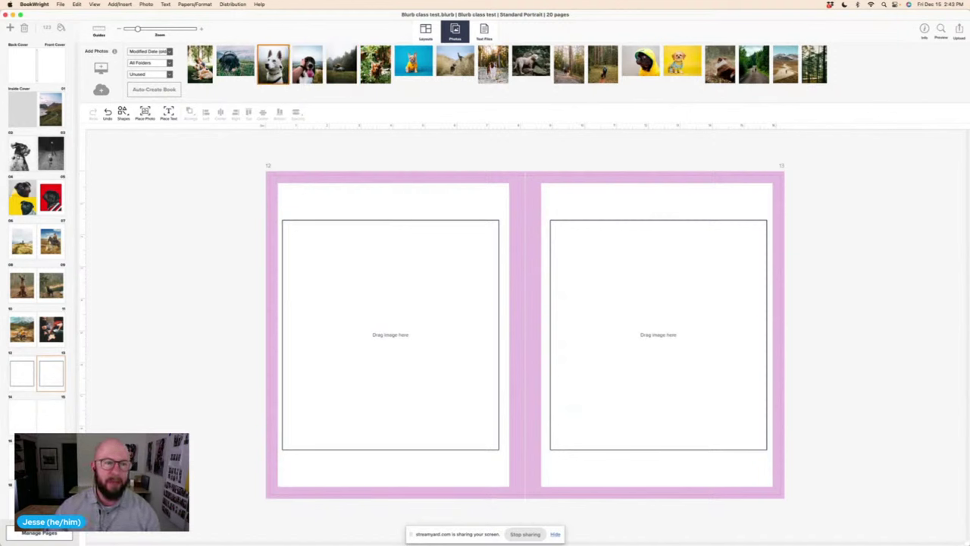
{"action": "key", "text": "Left"}
{"action": "key", "text": "Left"}
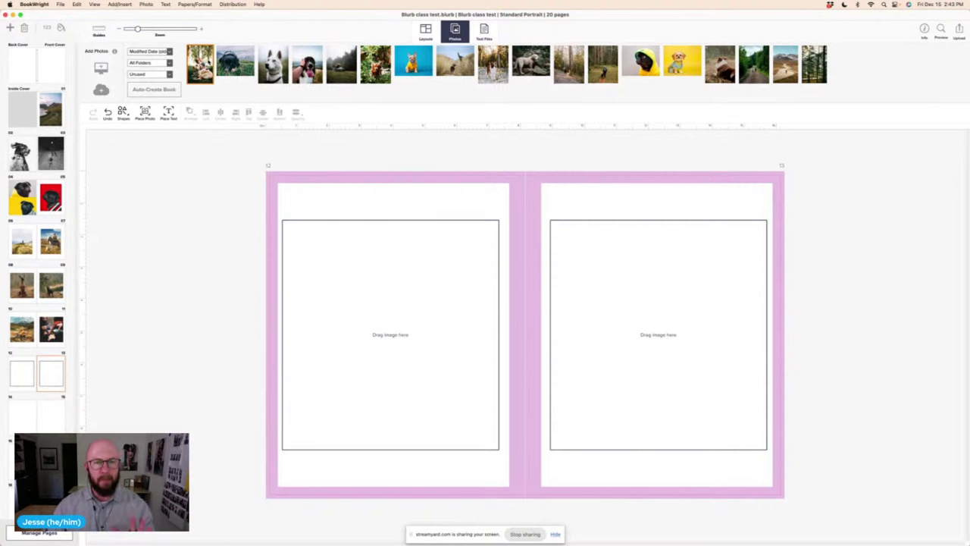
{"action": "left_click_drag", "start_coordinate": [269, 63], "coordinate": [368, 295]}
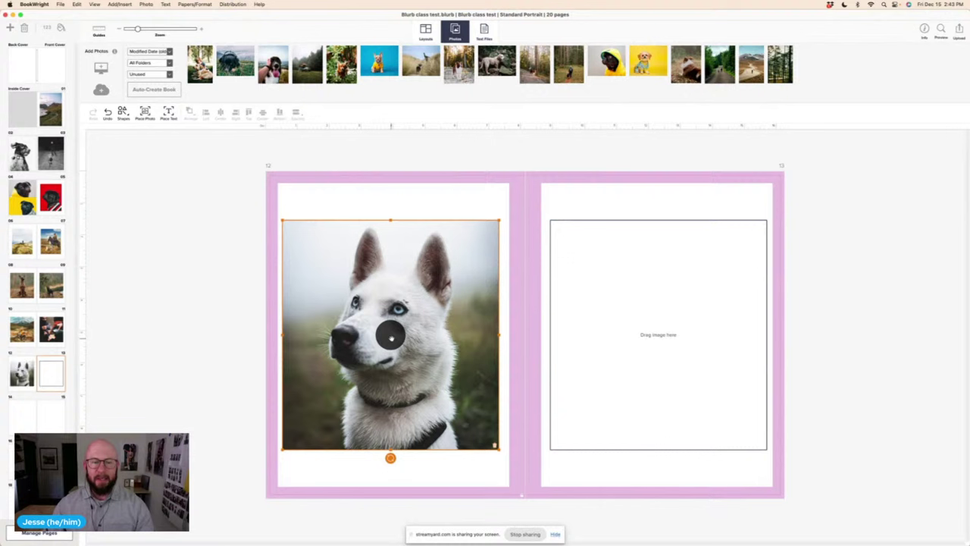
{"action": "left_click", "coordinate": [152, 327]}
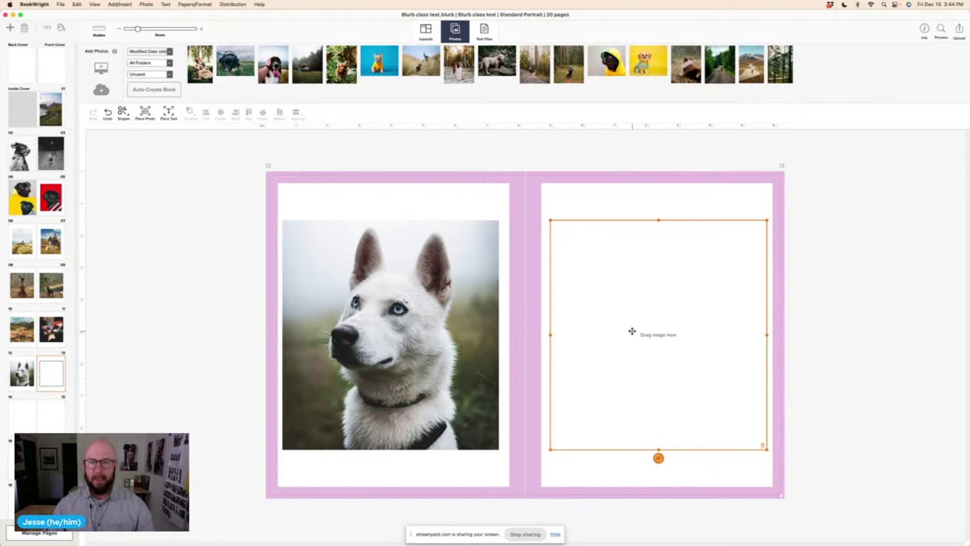
- Delete the empty photo frame on page 13
{"action": "left_click", "coordinate": [631, 331]}
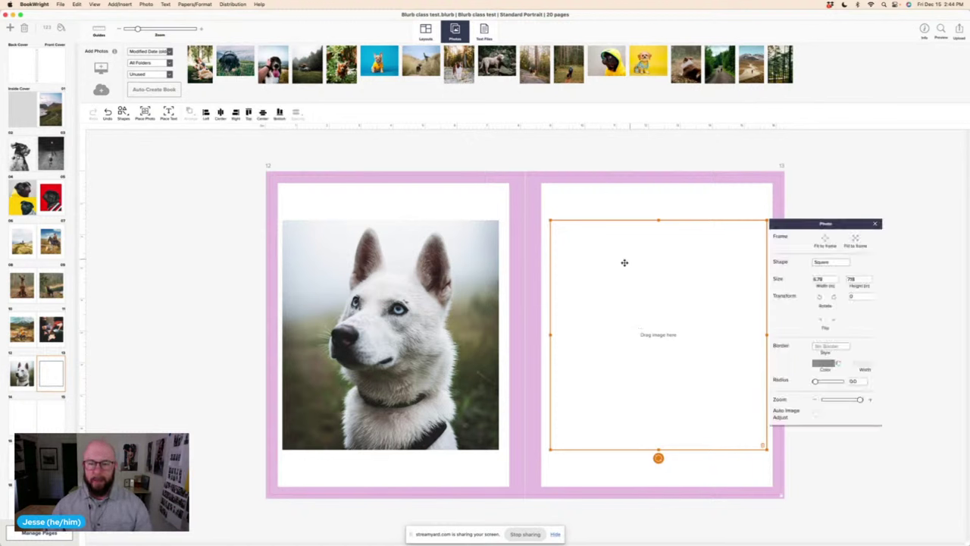
{"action": "left_click", "coordinate": [844, 180]}
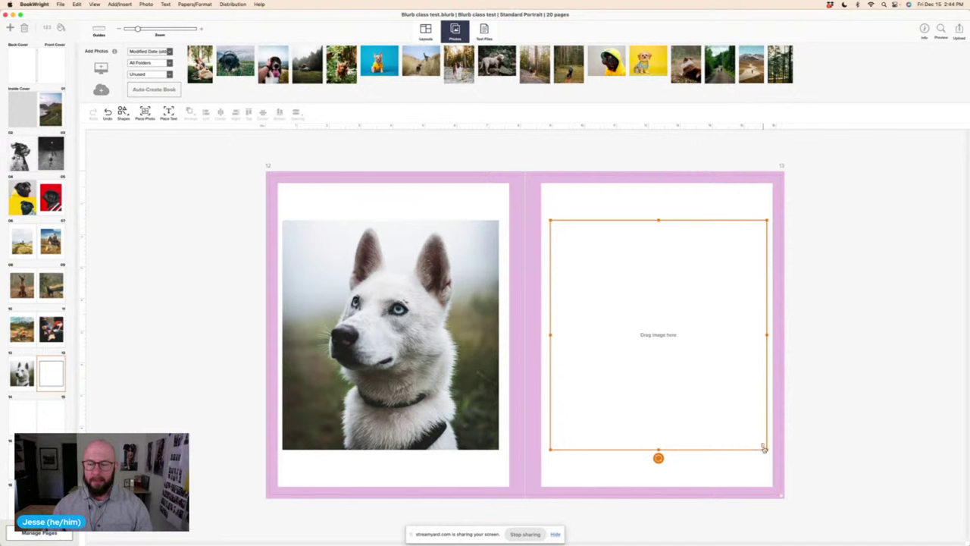
{"action": "key", "text": "BackSpace"}
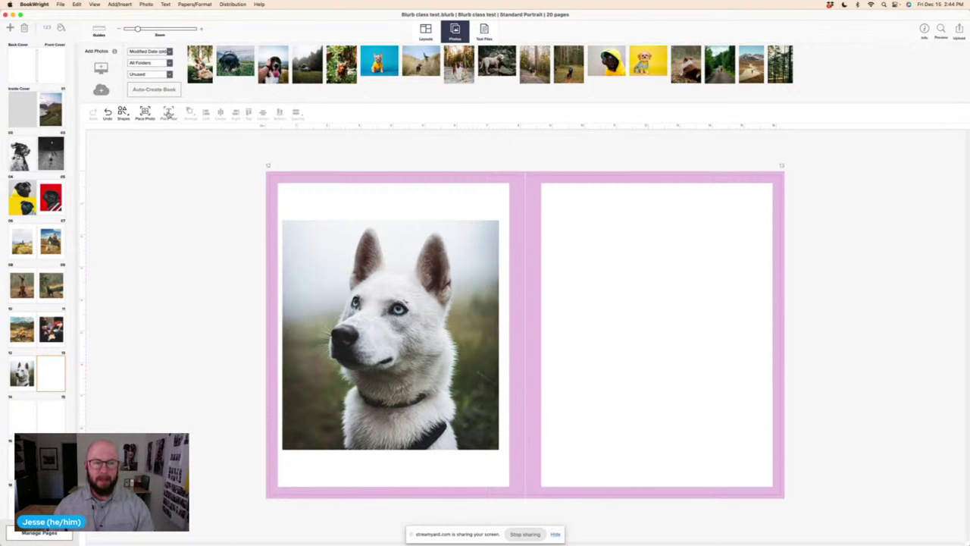
- Draw a text box about 6.3 × 8.2 in, vertically centred on page 13, and enter "write about my dog" in it
{"action": "left_click", "coordinate": [169, 113]}
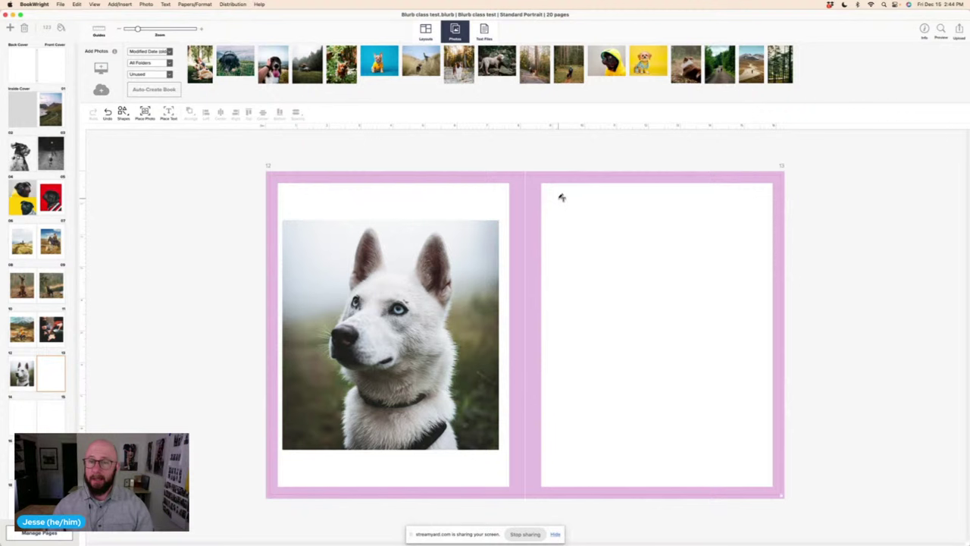
{"action": "mouse_move", "coordinate": [556, 195]}
{"action": "left_mouse_down"}
{"action": "mouse_move", "coordinate": [624, 314]}
{"action": "mouse_move", "coordinate": [758, 460]}
{"action": "left_mouse_up"}
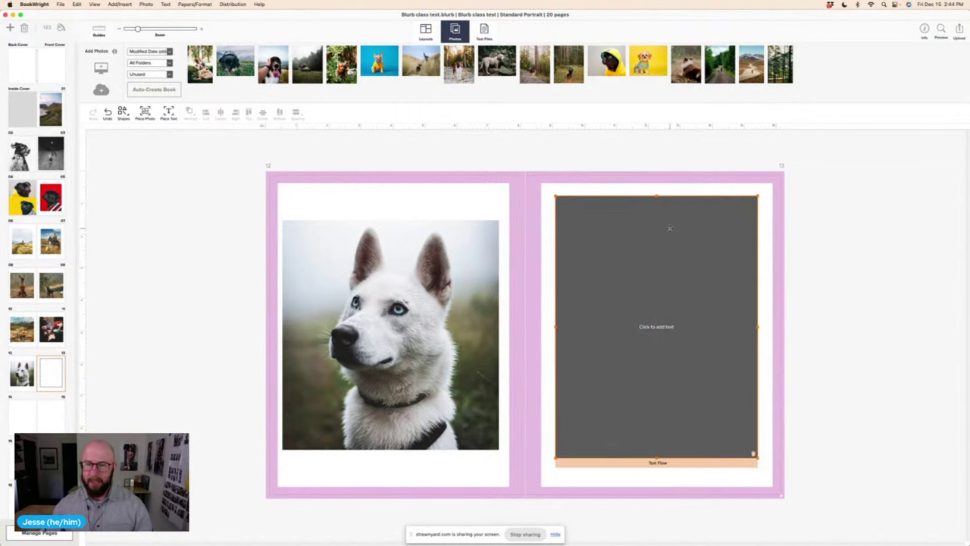
{"action": "mouse_move", "coordinate": [671, 228]}
{"action": "left_mouse_down"}
{"action": "mouse_move", "coordinate": [666, 241]}
{"action": "mouse_move", "coordinate": [691, 239]}
{"action": "mouse_move", "coordinate": [666, 241]}
{"action": "left_mouse_up"}
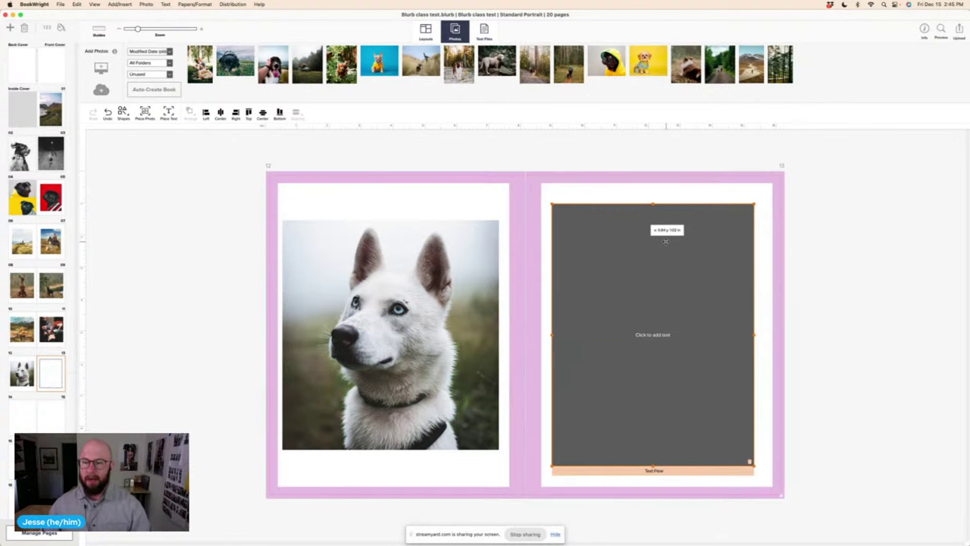
{"action": "left_click", "coordinate": [650, 296]}
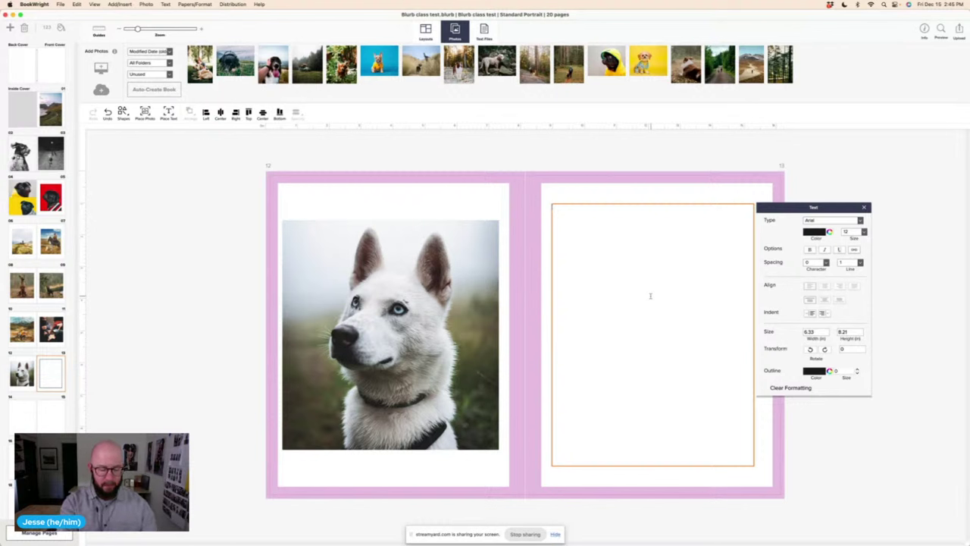
{"action": "type", "text": "write abo"}
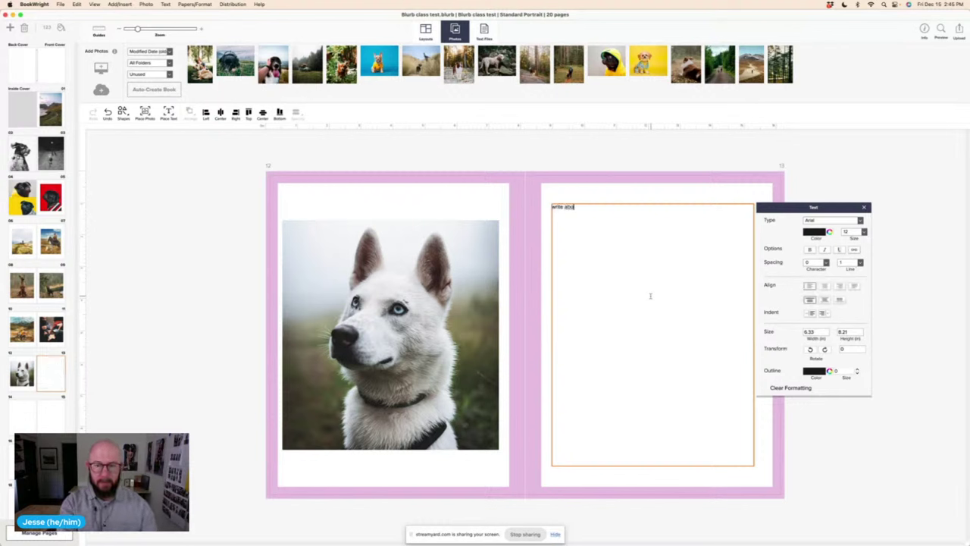
{"action": "type", "text": "ut my dog"}
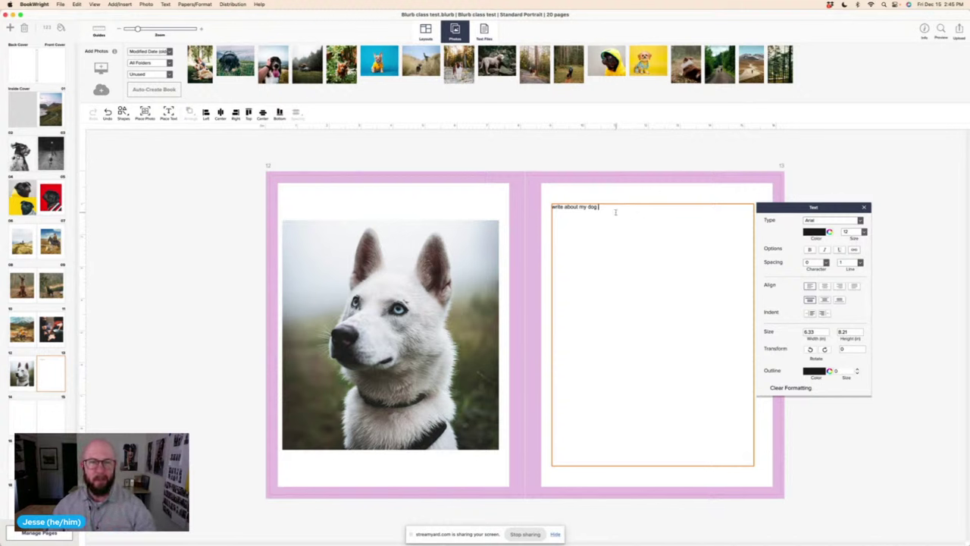
- Change the font of the "write about my dog" text on page 13 to Crimson Text
{"action": "left_click_drag", "start_coordinate": [611, 208], "coordinate": [553, 201]}
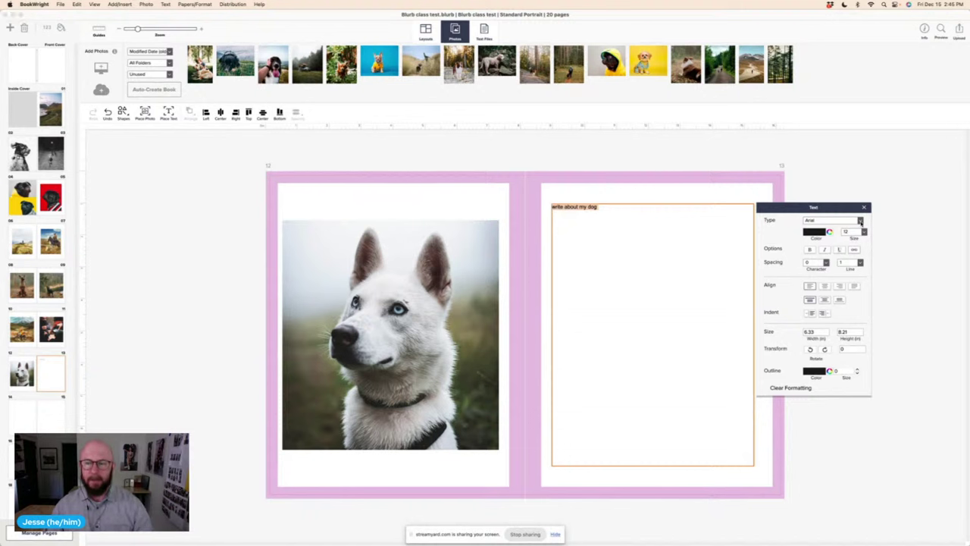
{"action": "left_click", "coordinate": [860, 220]}
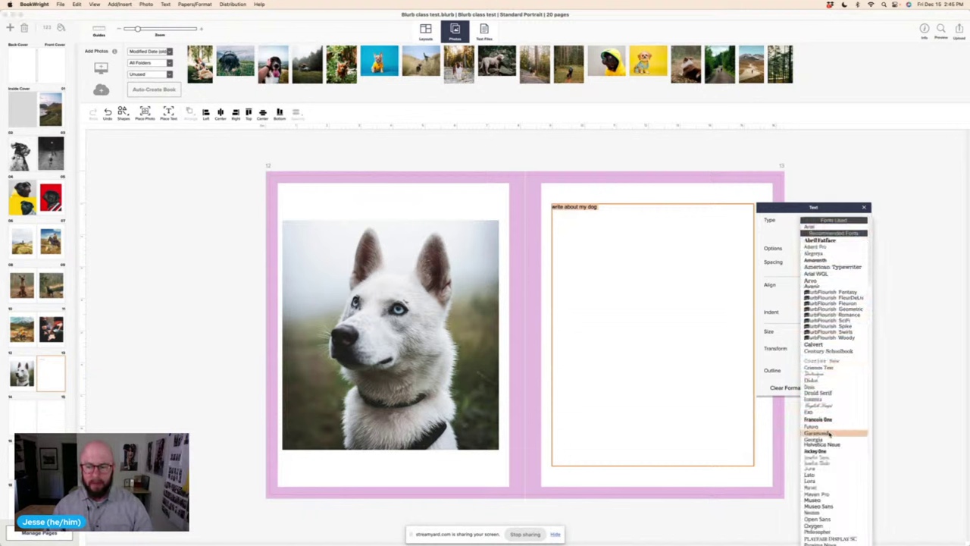
{"action": "scroll", "coordinate": [829, 434], "scroll_direction": "down", "scroll_amount": 10}
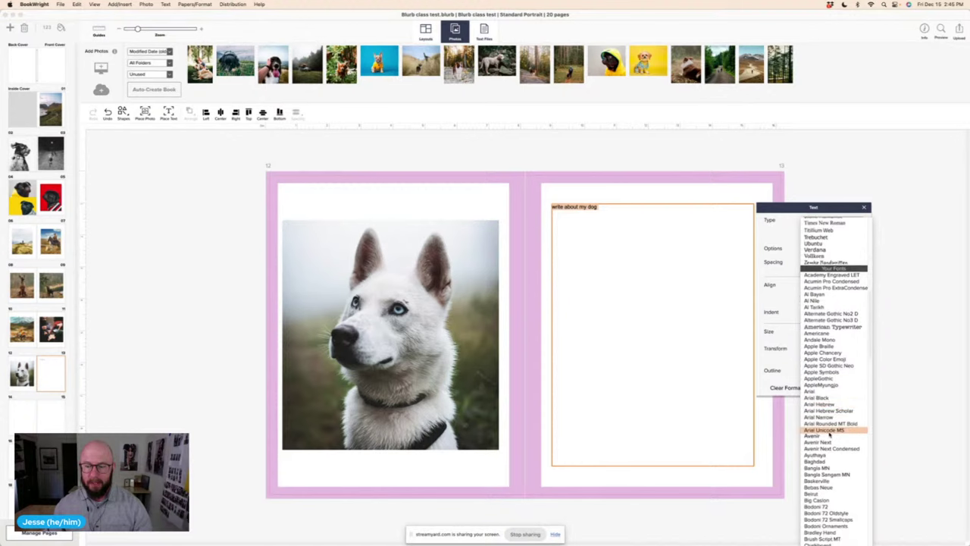
{"action": "scroll", "coordinate": [830, 433], "scroll_direction": "up", "scroll_amount": 10}
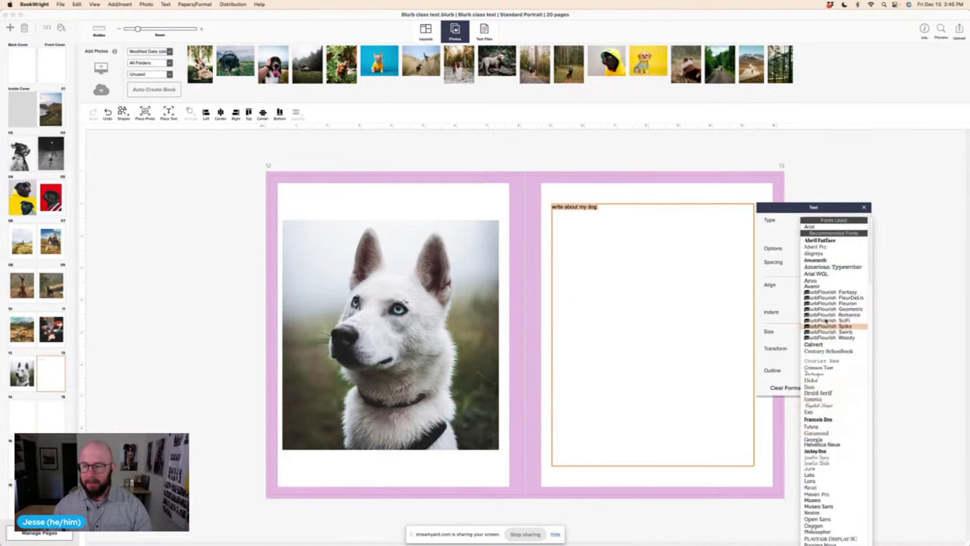
{"action": "left_click", "coordinate": [832, 369]}
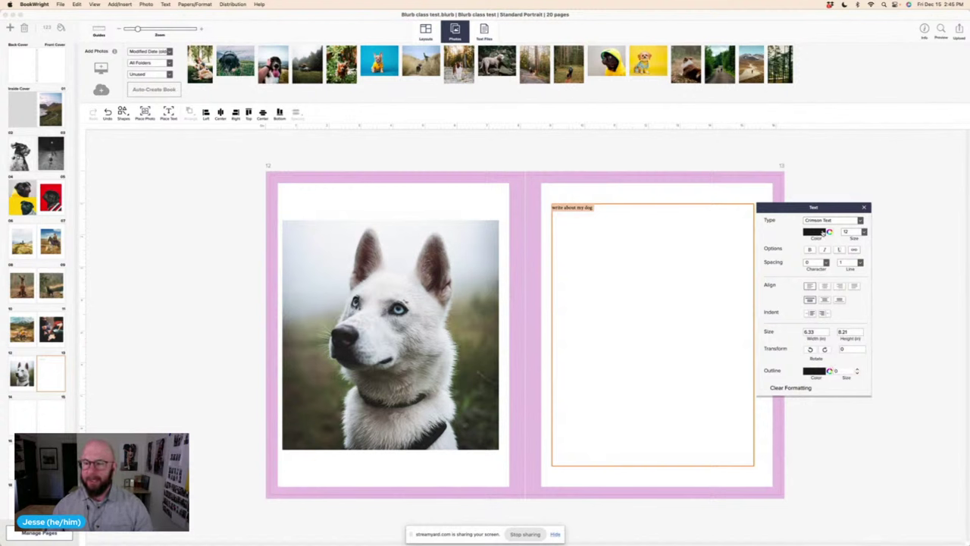
- Open the colour picker for the page 13 text and close it without applying a colour
{"action": "left_click", "coordinate": [823, 232]}
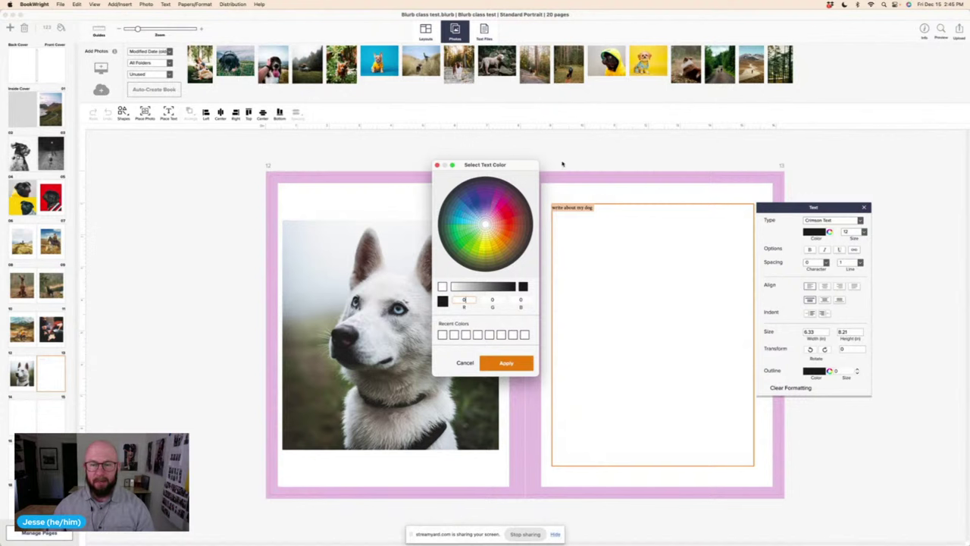
{"action": "left_click", "coordinate": [436, 166]}
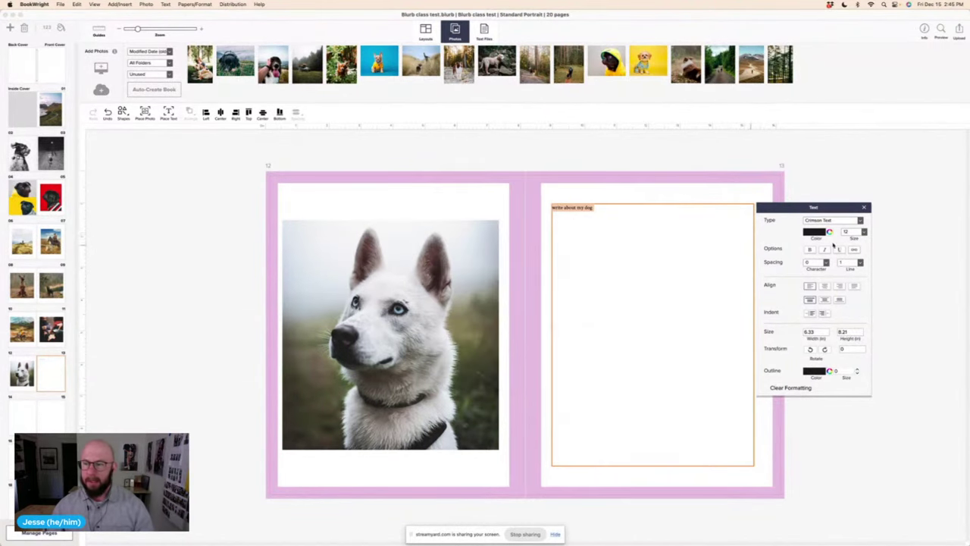
- Set the font size of the "write about my dog" text on page 13 to 24
{"action": "left_click", "coordinate": [864, 232]}
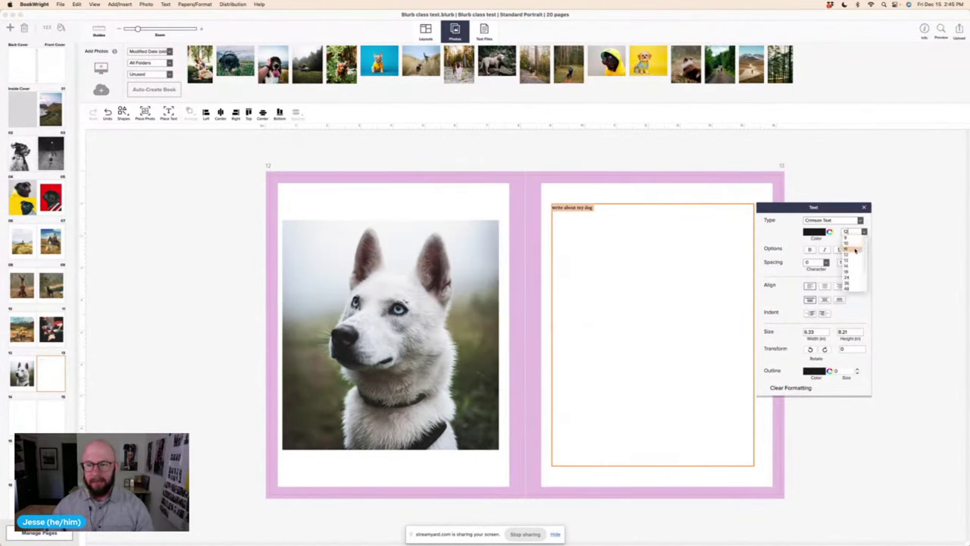
{"action": "left_click", "coordinate": [852, 279]}
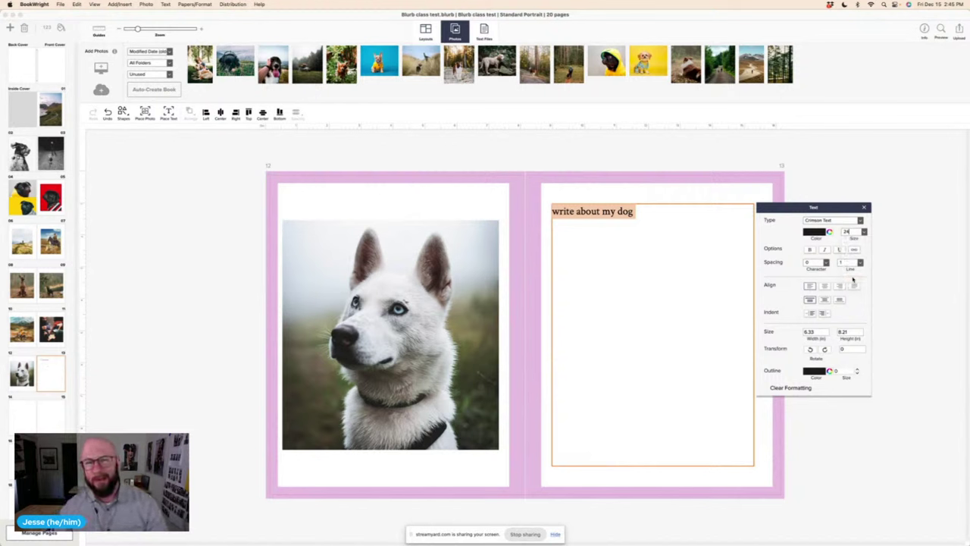
- Try bold and centred alignment on the page 13 text, restoring regular weight and left alignment
{"action": "left_click", "coordinate": [809, 251]}
{"action": "left_click", "coordinate": [810, 251]}
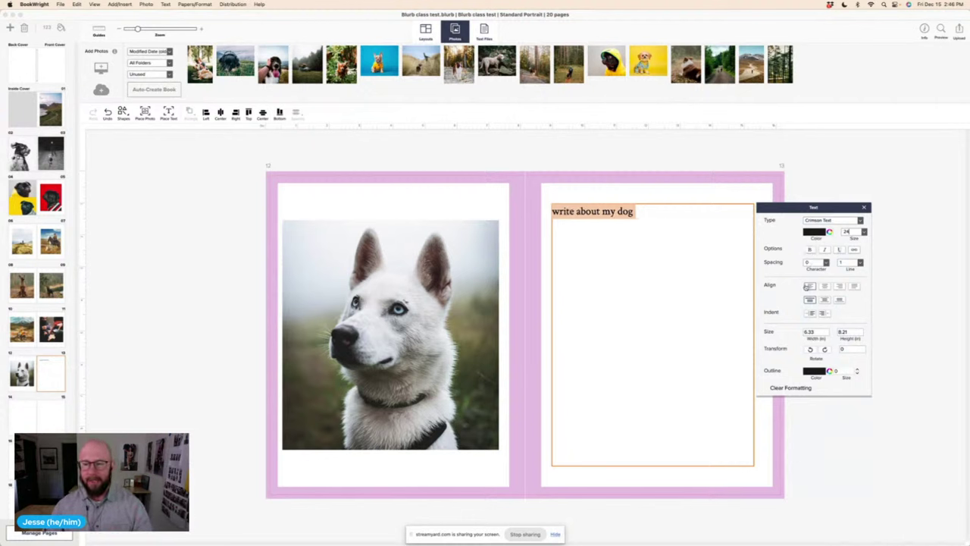
{"action": "left_click", "coordinate": [825, 287]}
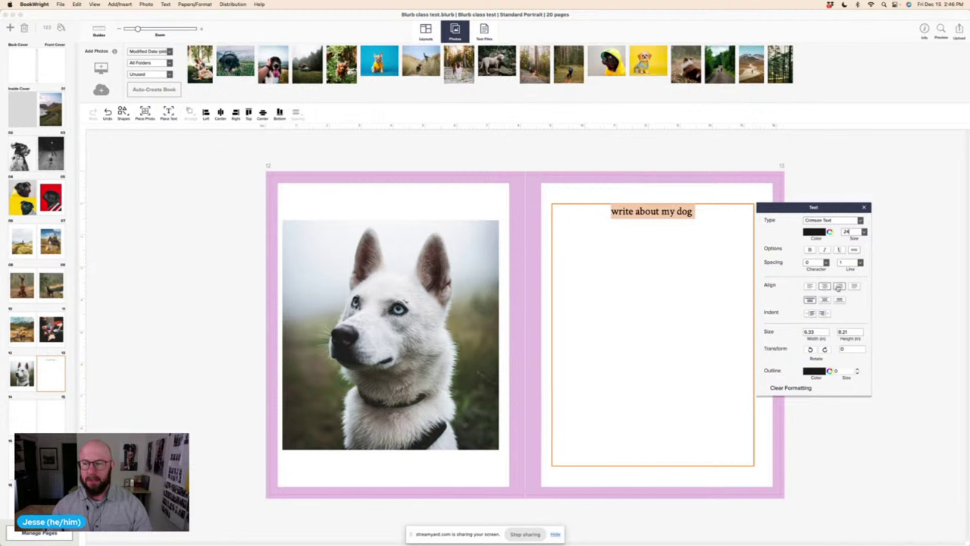
{"action": "left_click", "coordinate": [809, 287]}
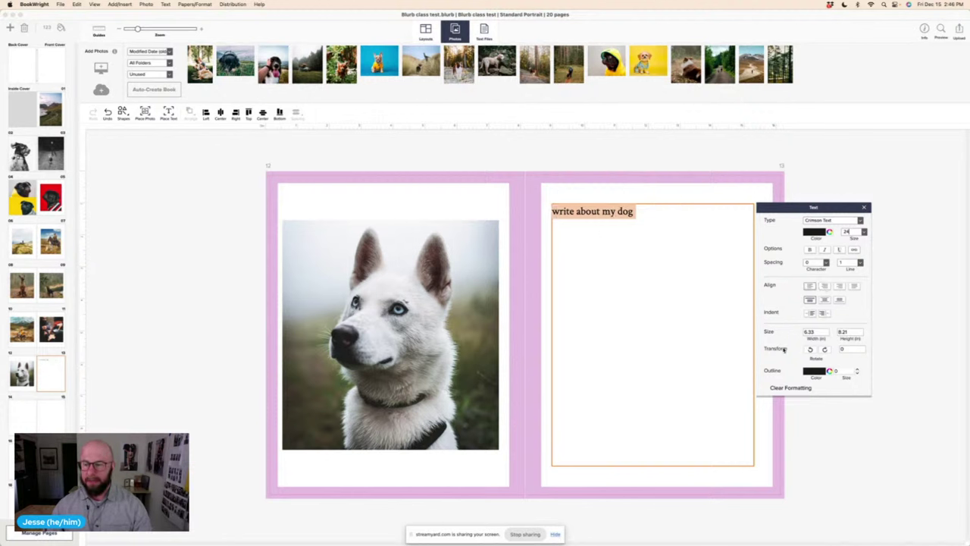
- Rotate the page 13 text box counterclockwise in 90° steps through a full turn and finish the text formatting
{"action": "left_click", "coordinate": [810, 349]}
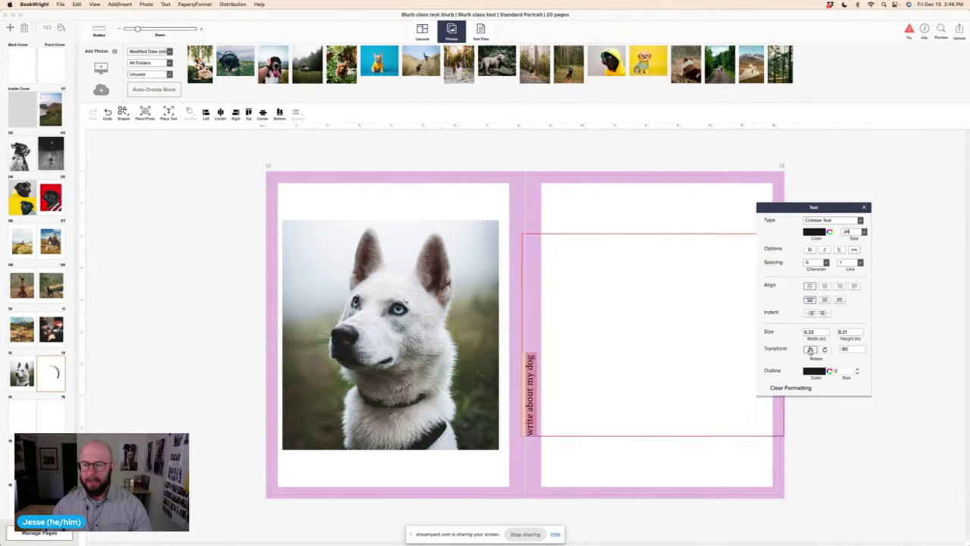
{"action": "left_click", "coordinate": [810, 349]}
{"action": "left_click", "coordinate": [810, 349]}
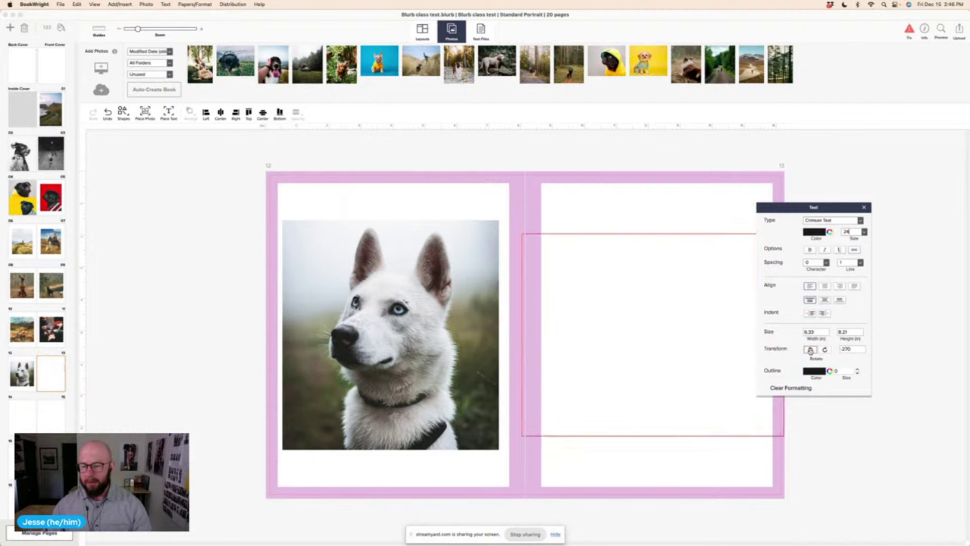
{"action": "left_click", "coordinate": [810, 349]}
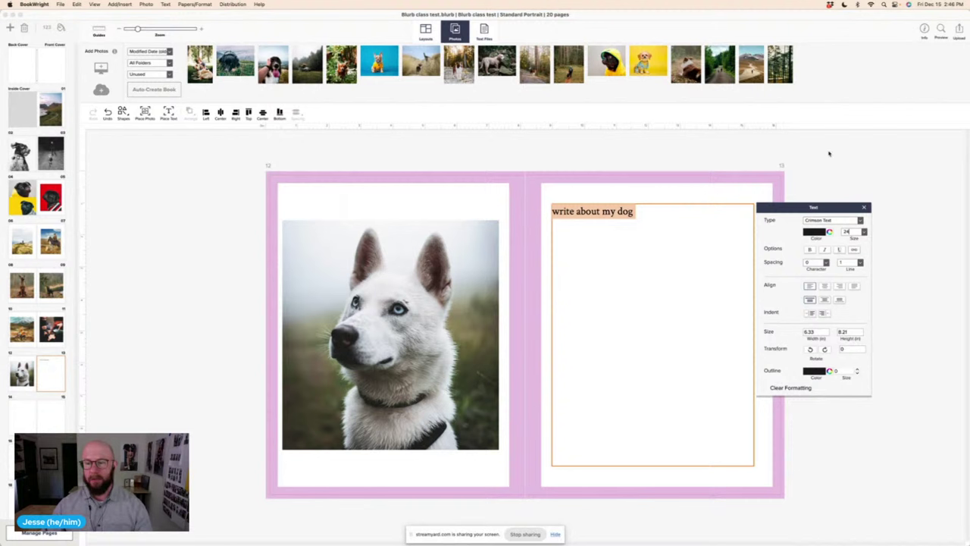
{"action": "left_click", "coordinate": [864, 208]}
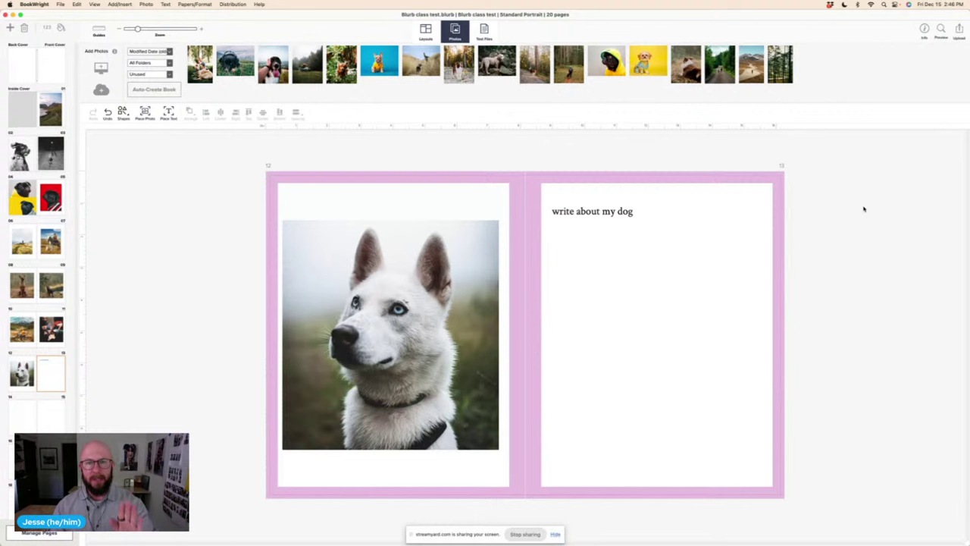
- Shorten the page 13 text box from its lower edge to about 2.9 in high, keeping its full width
{"action": "left_click", "coordinate": [386, 333]}
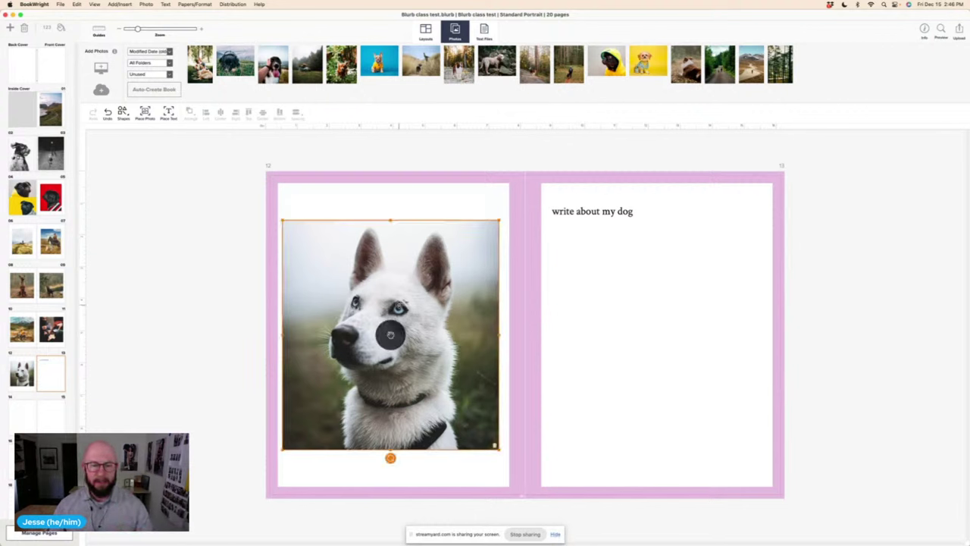
{"action": "left_click", "coordinate": [627, 264]}
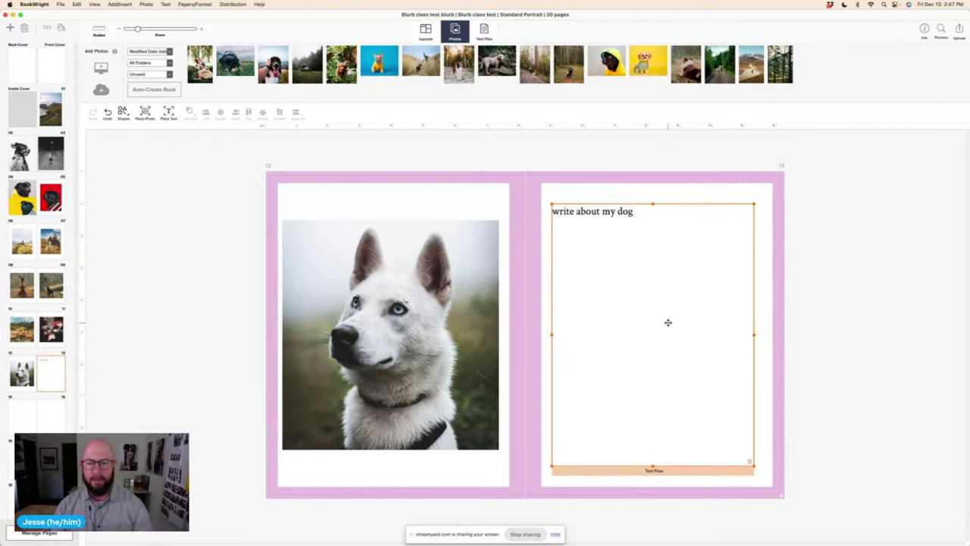
{"action": "left_click", "coordinate": [816, 321]}
{"action": "left_click", "coordinate": [680, 311]}
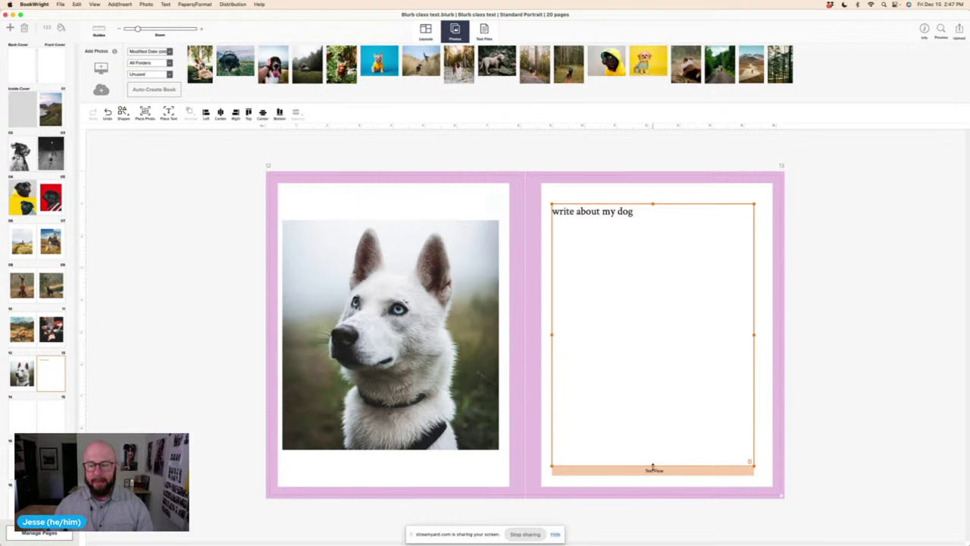
{"action": "left_click_drag", "start_coordinate": [652, 467], "coordinate": [645, 295]}
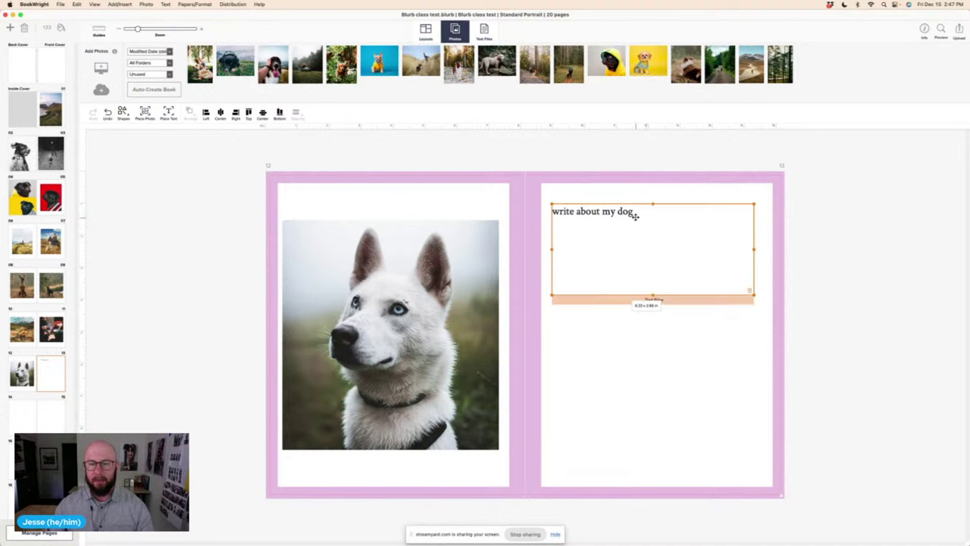
- Copy the "write about my dog" line and paste it on three further lines in the page 13 text box
{"action": "double_click", "coordinate": [629, 213]}
{"action": "key", "text": "Right"}
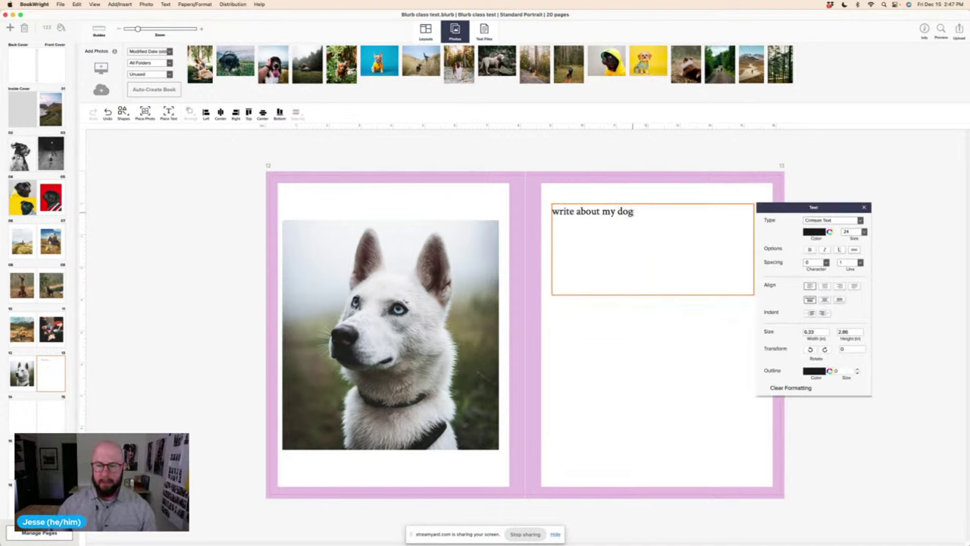
{"action": "key", "text": "super+a"}
{"action": "key", "text": "super+c"}
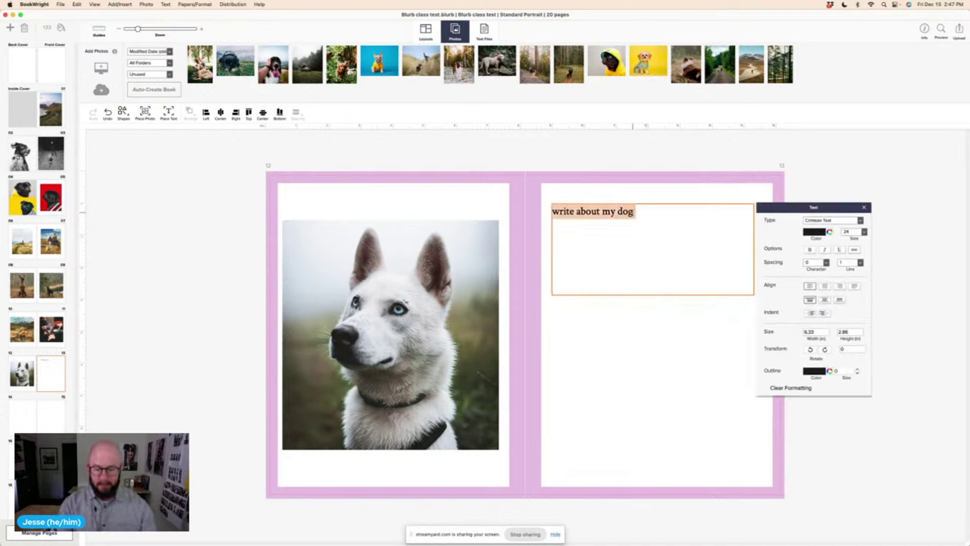
{"action": "key", "text": "Right"}
{"action": "key", "text": "super+v"}
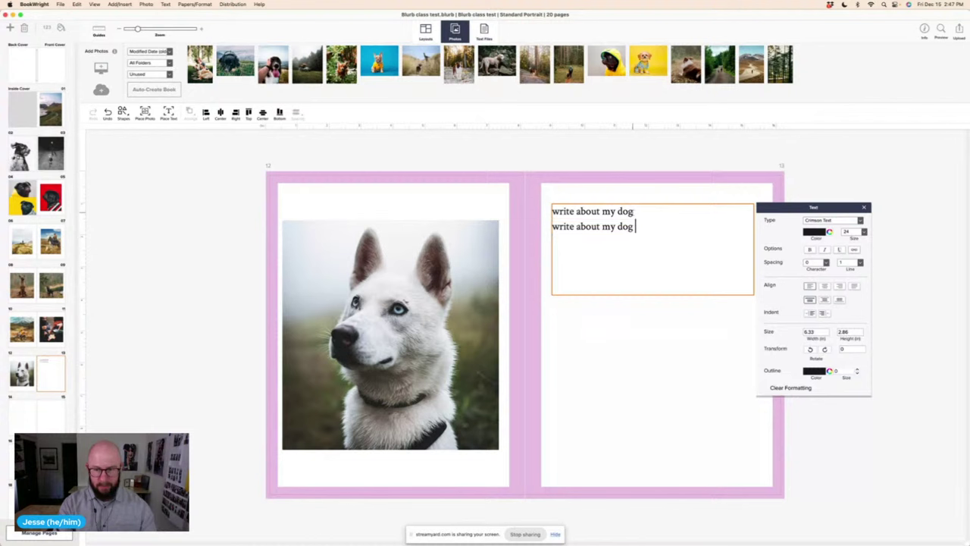
{"action": "key", "text": "Return"}
{"action": "key", "text": "super+v"}
{"action": "key", "text": "Return"}
{"action": "key", "text": "super+v"}
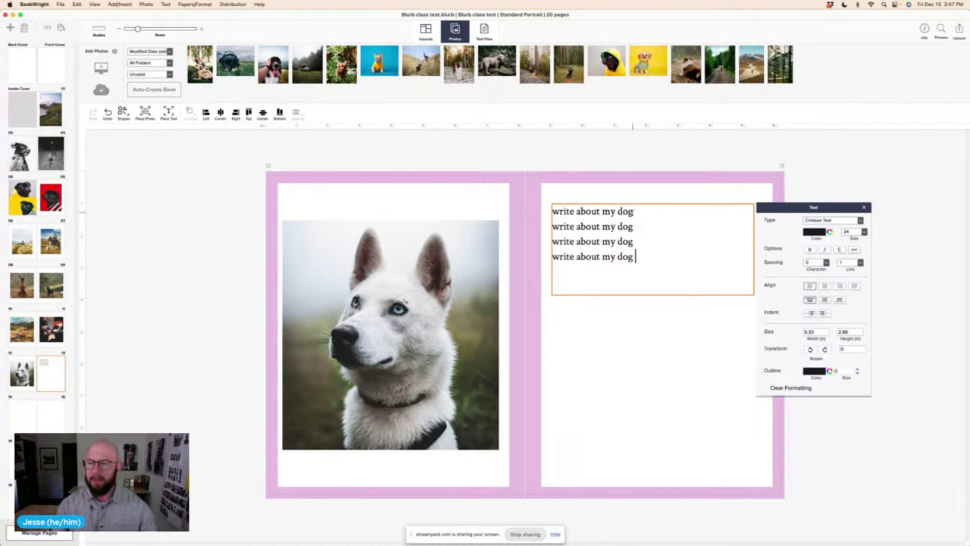
{"action": "left_click", "coordinate": [827, 167]}
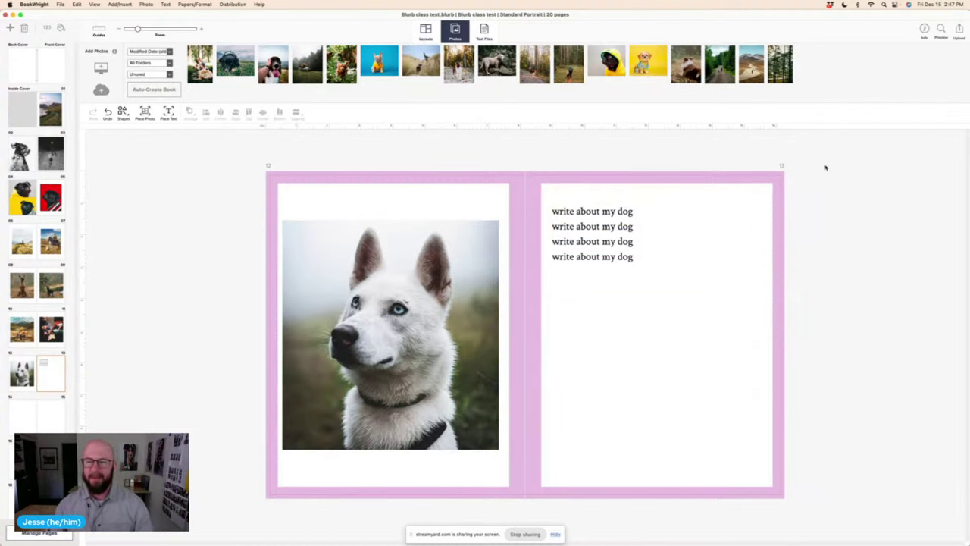
{"action": "left_click", "coordinate": [671, 241]}
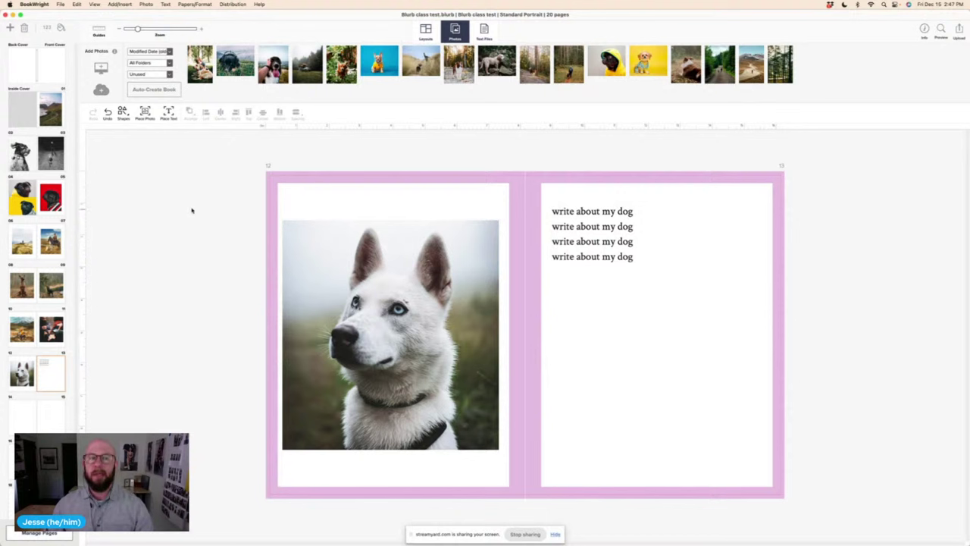
- Draw a photo frame about 6.5 × 4.8 in below the text on page 13 and align its left edge with the text box
{"action": "left_click", "coordinate": [146, 119]}
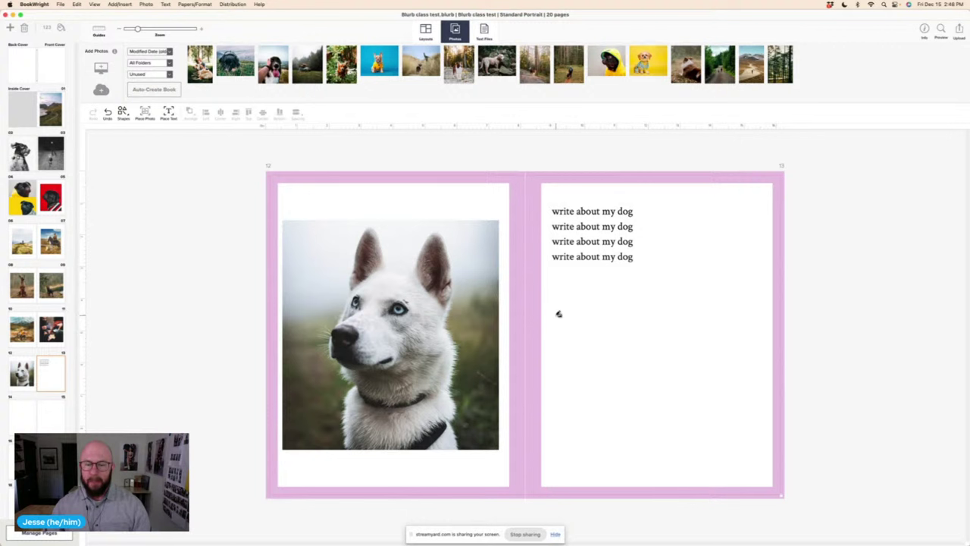
{"action": "left_click_drag", "start_coordinate": [556, 315], "coordinate": [764, 471]}
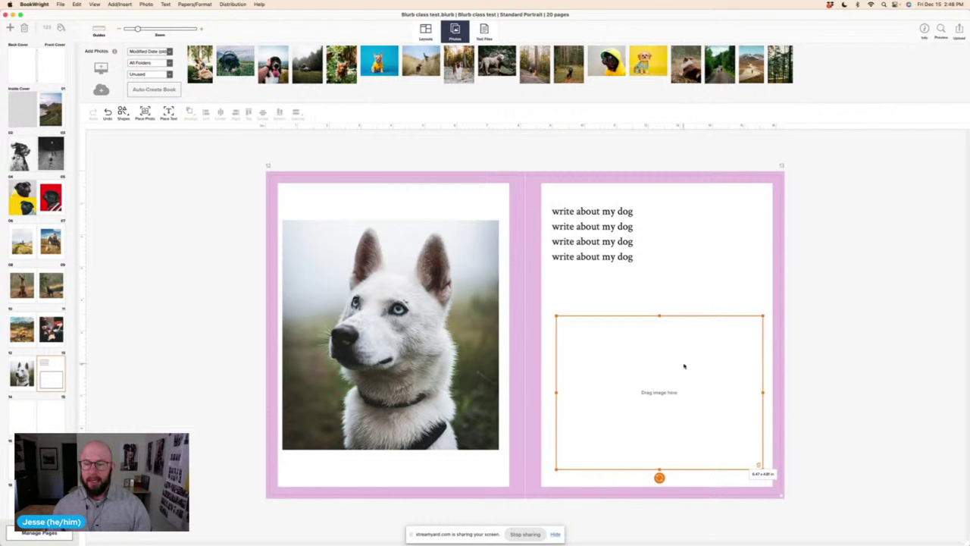
{"action": "mouse_move", "coordinate": [678, 365]}
{"action": "left_mouse_down"}
{"action": "mouse_move", "coordinate": [686, 368]}
{"action": "mouse_move", "coordinate": [673, 368]}
{"action": "left_mouse_up"}
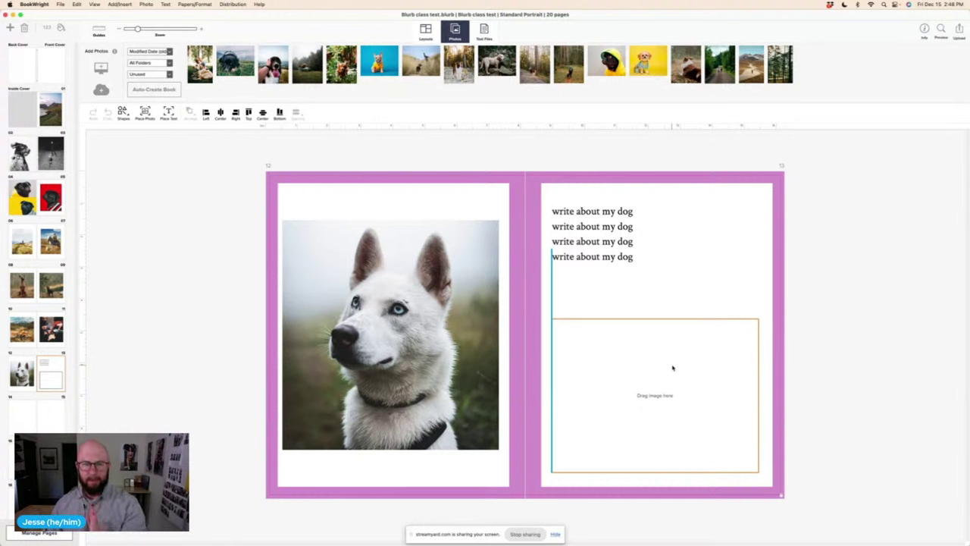
{"action": "mouse_move", "coordinate": [672, 368]}
{"action": "left_mouse_down"}
{"action": "mouse_move", "coordinate": [686, 369]}
{"action": "mouse_move", "coordinate": [673, 367]}
{"action": "left_mouse_up"}
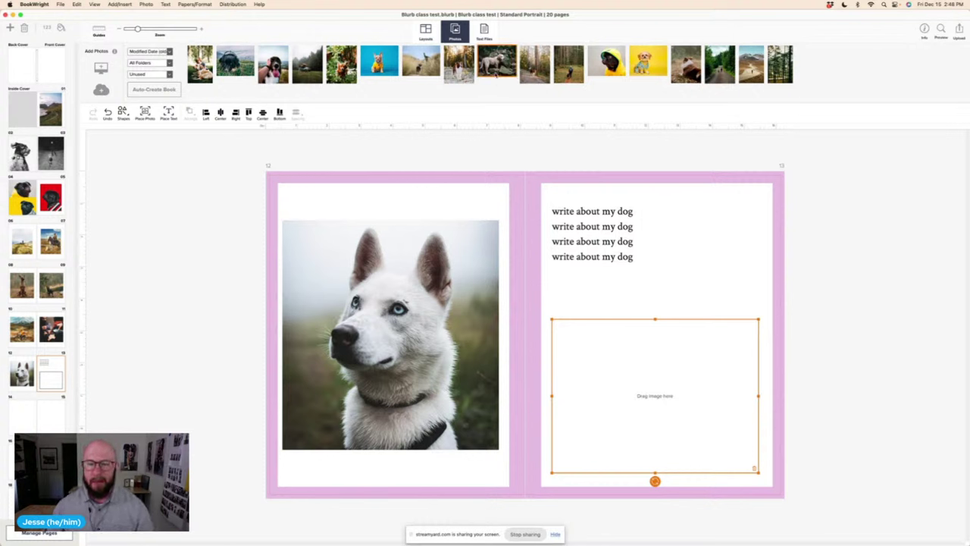
- Place the photo of the puppy on rocks in the page 13 frame and align its bottom edge with the page 12 photo
{"action": "left_click_drag", "start_coordinate": [495, 72], "coordinate": [624, 361]}
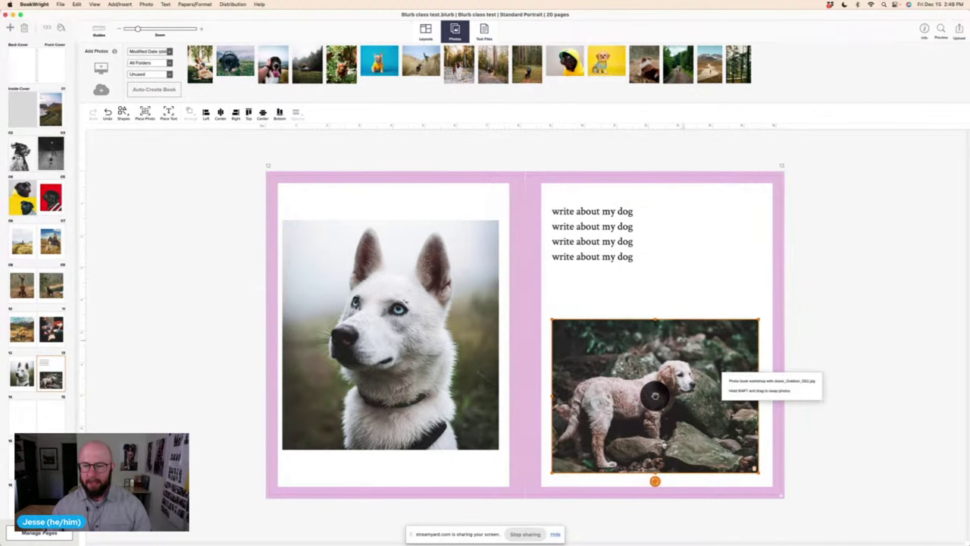
{"action": "left_click_drag", "start_coordinate": [682, 342], "coordinate": [684, 320]}
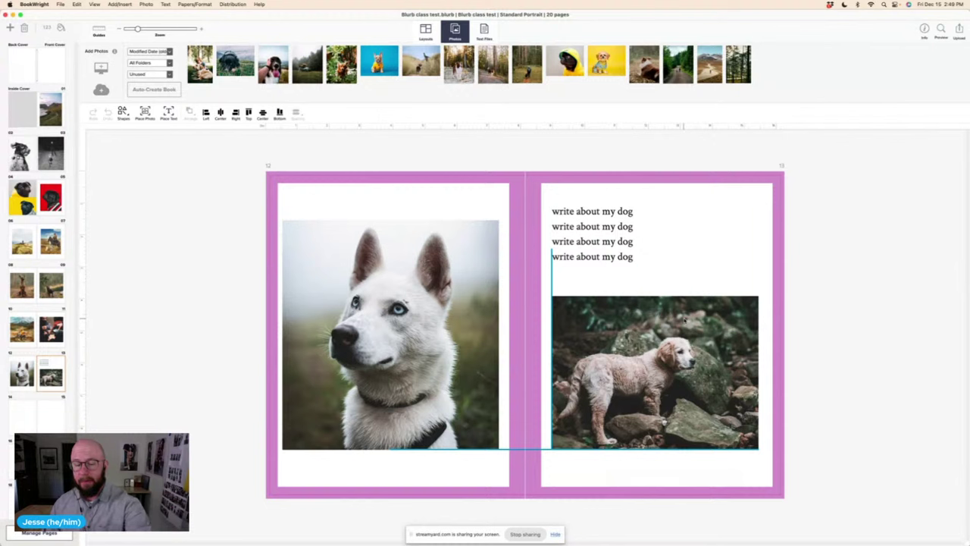
{"action": "left_click_drag", "start_coordinate": [684, 319], "coordinate": [685, 320]}
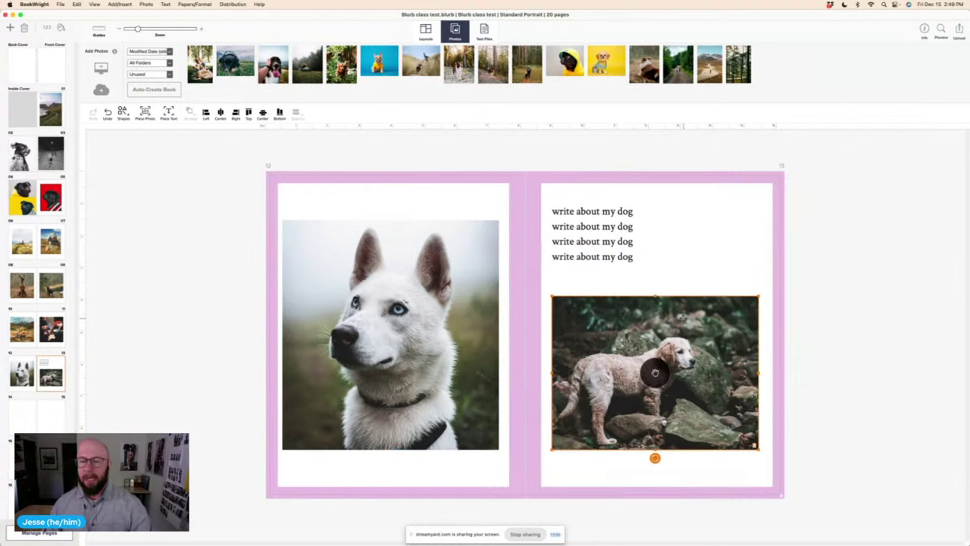
{"action": "left_click", "coordinate": [893, 312]}
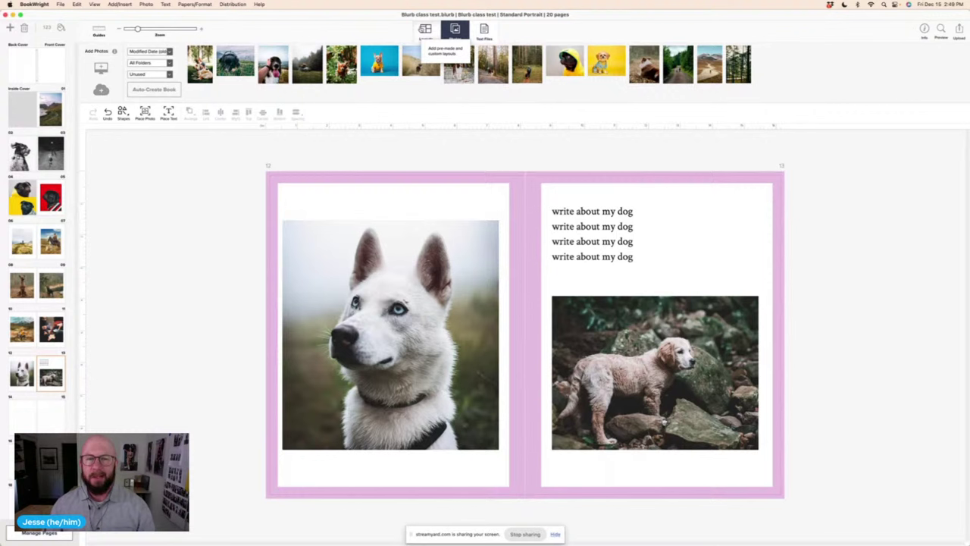
- Save the layout of pages 12 and 13 as a spread named "spread 2"
{"action": "left_click", "coordinate": [425, 31]}
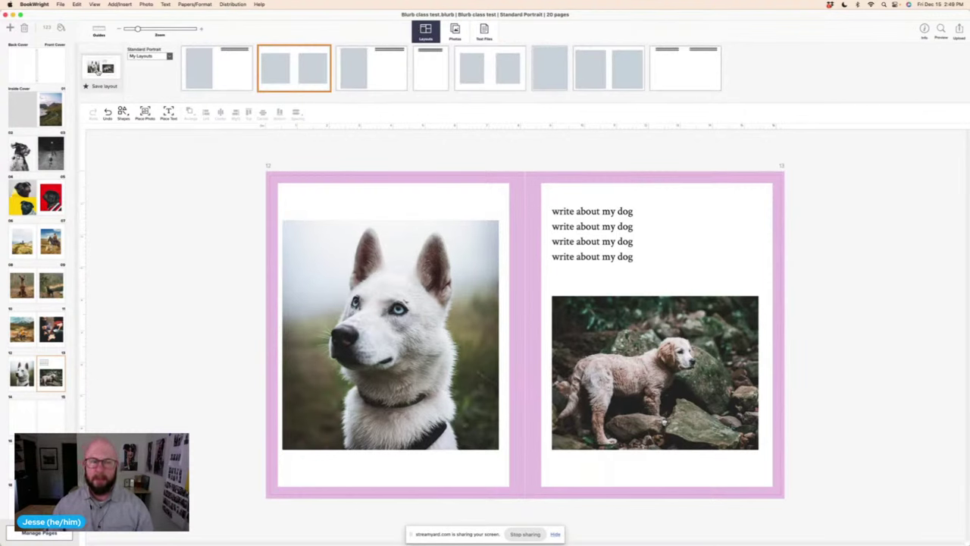
{"action": "left_click", "coordinate": [98, 71]}
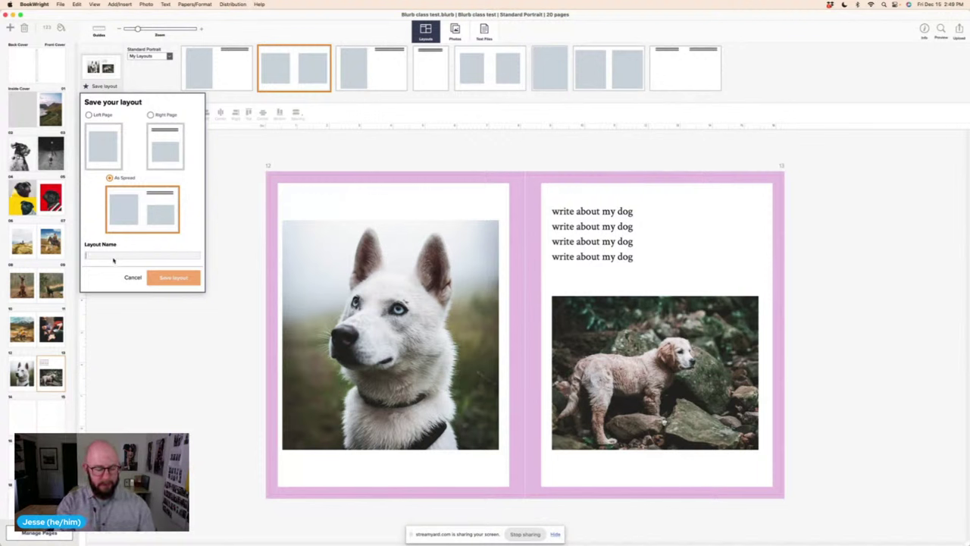
{"action": "type", "text": "spread 2"}
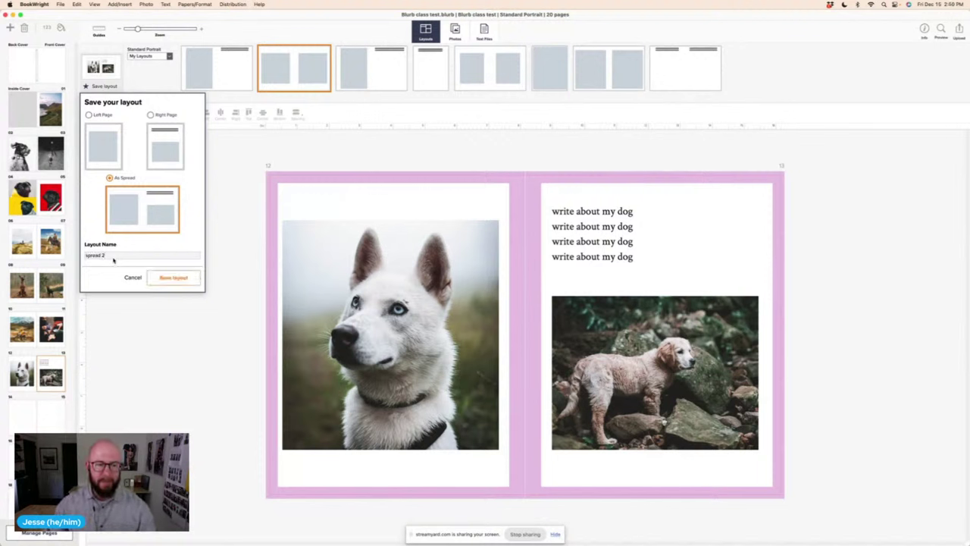
{"action": "left_click", "coordinate": [174, 279]}
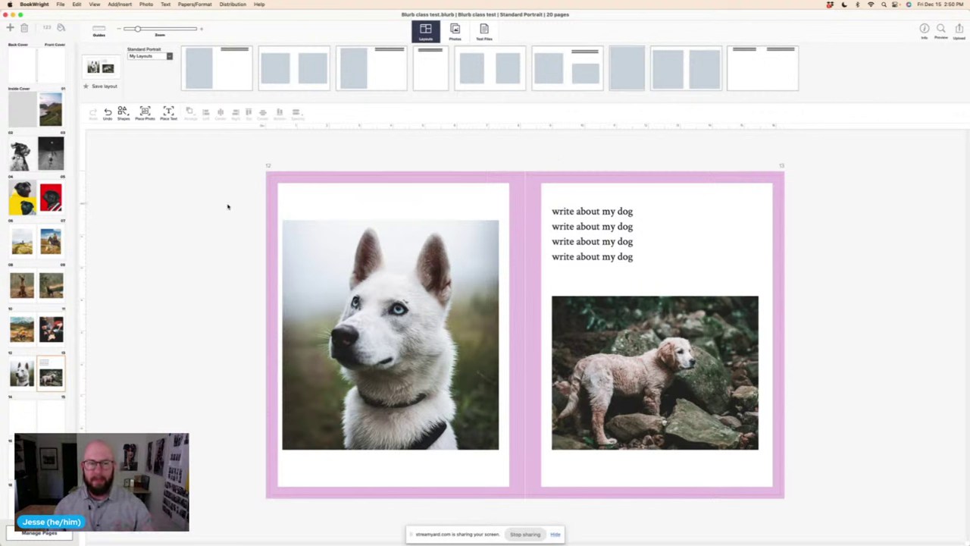
- Go to the inside cover and page 1 spread and open the book preview from there
{"action": "scroll", "coordinate": [27, 271], "scroll_direction": "down", "scroll_amount": 2}
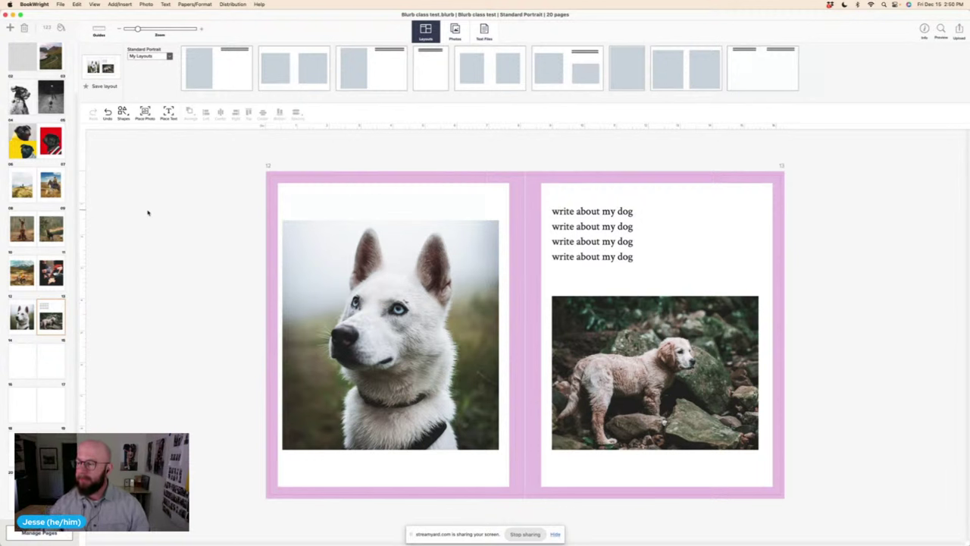
{"action": "scroll", "coordinate": [20, 97], "scroll_direction": "up", "scroll_amount": 2}
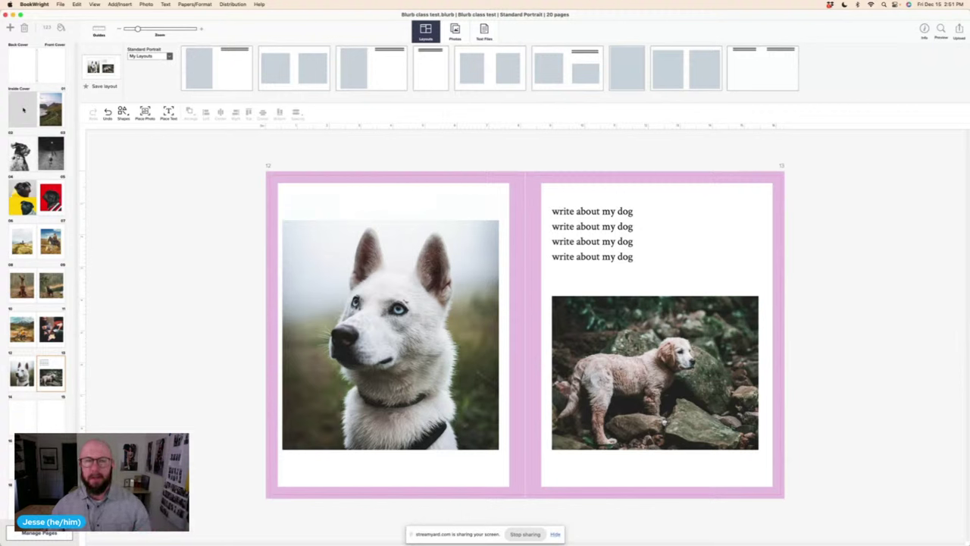
{"action": "left_click", "coordinate": [33, 108]}
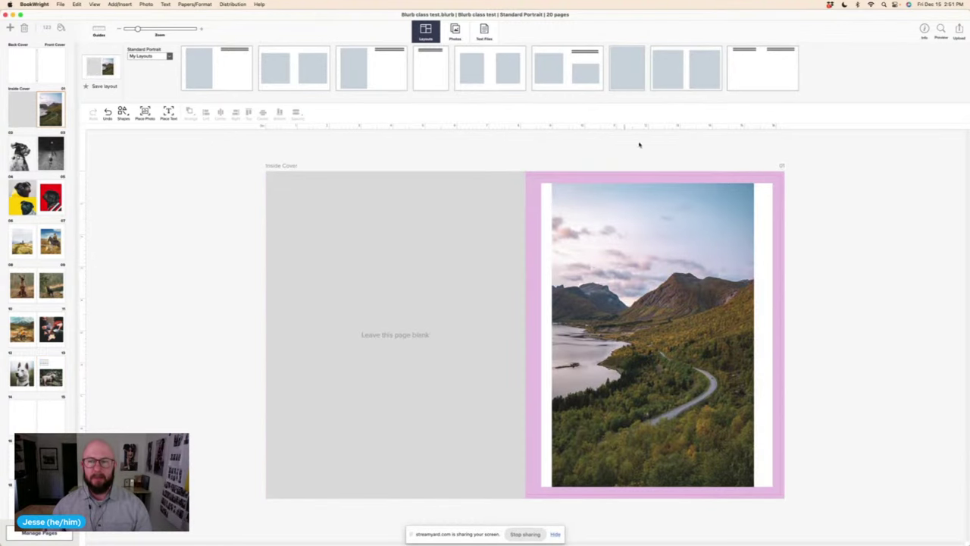
{"action": "left_click", "coordinate": [941, 30]}
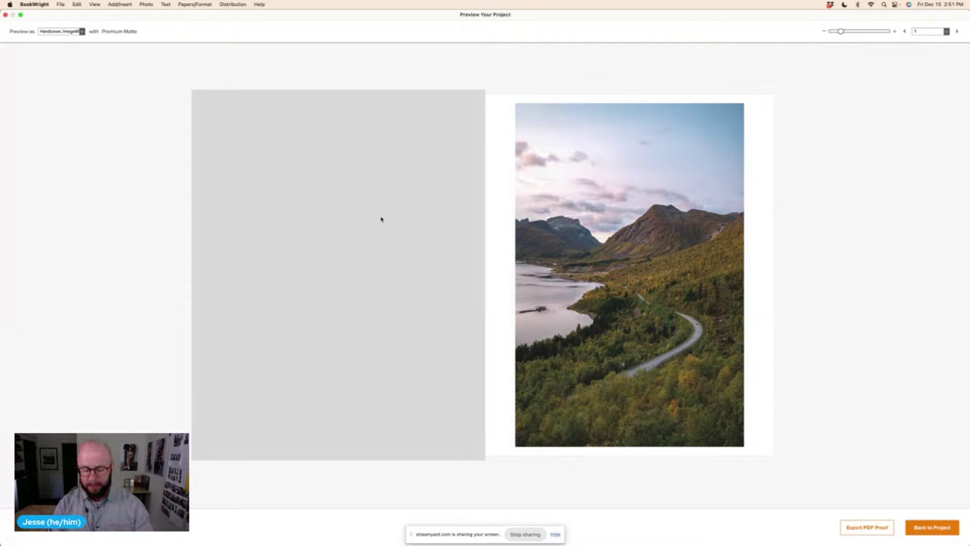
- Page through the previewed spreads from page 1 up to pages 12 and 13 and return to the project
{"action": "key", "text": "Right"}
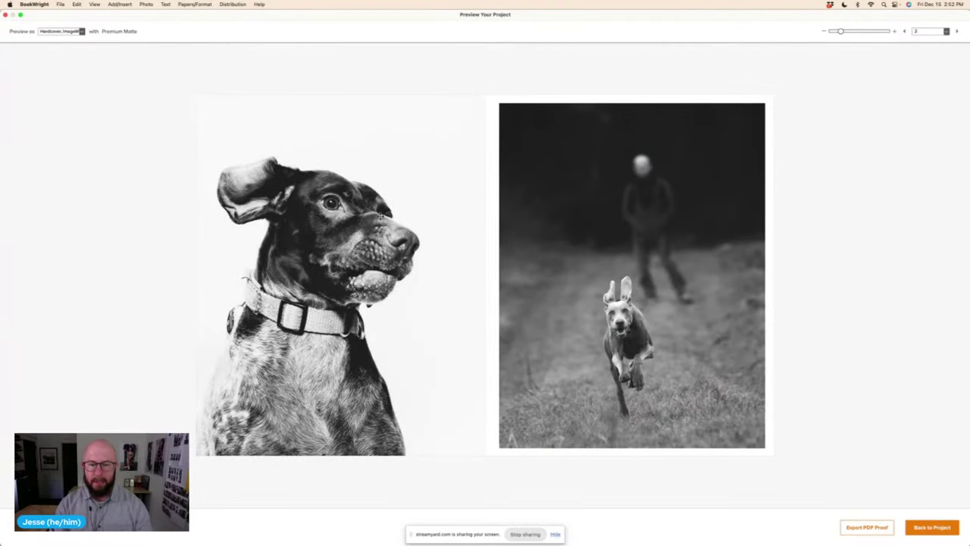
{"action": "key", "text": "Right"}
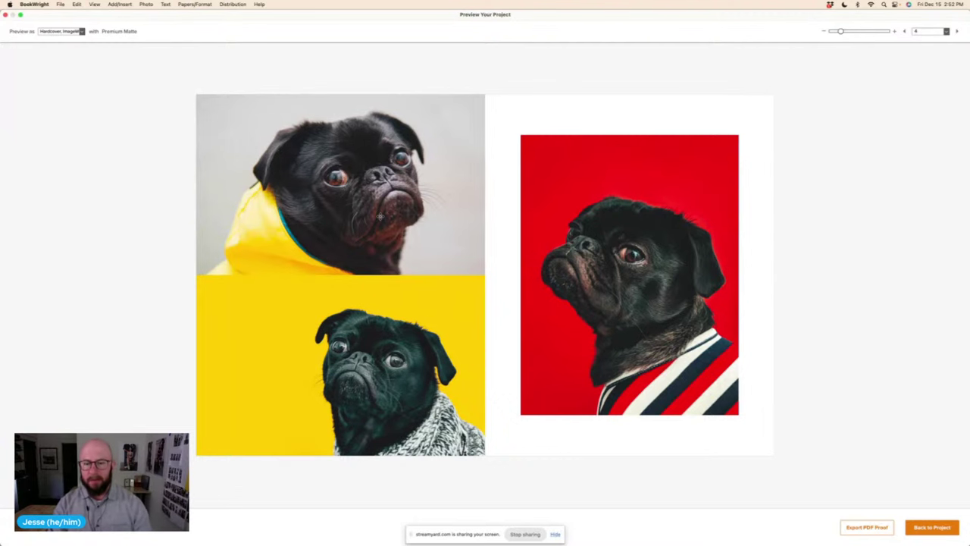
{"action": "key", "text": "Right"}
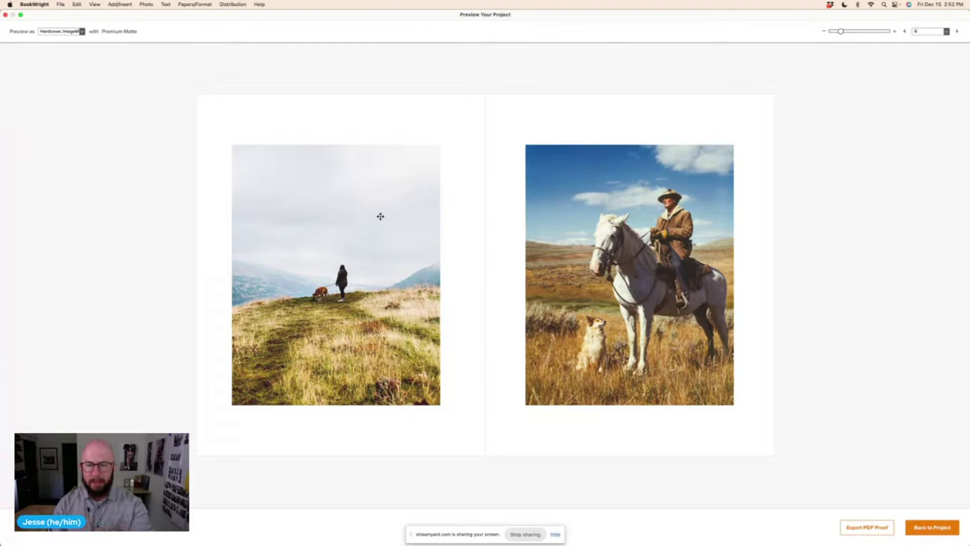
{"action": "key", "text": "Right"}
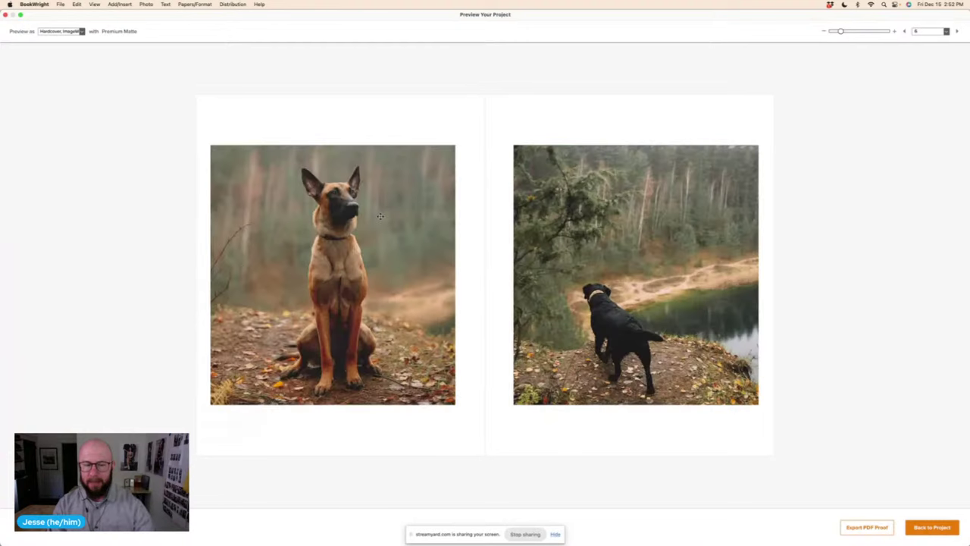
{"action": "key", "text": "Left"}
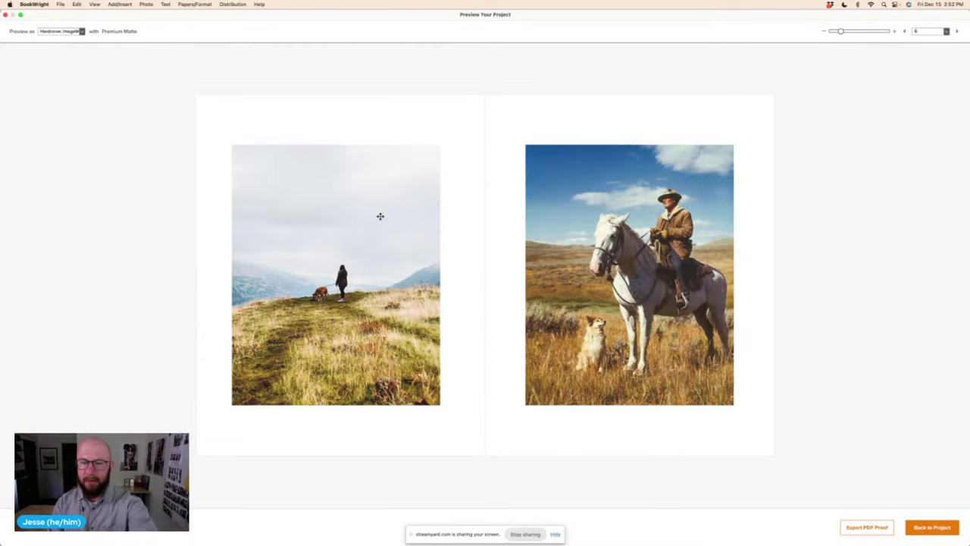
{"action": "key", "text": "Right"}
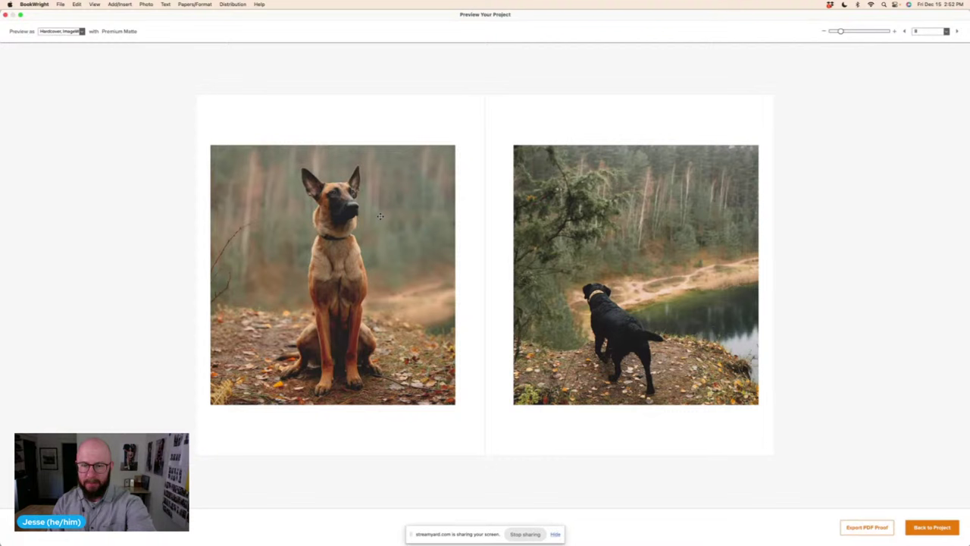
{"action": "key", "text": "Right"}
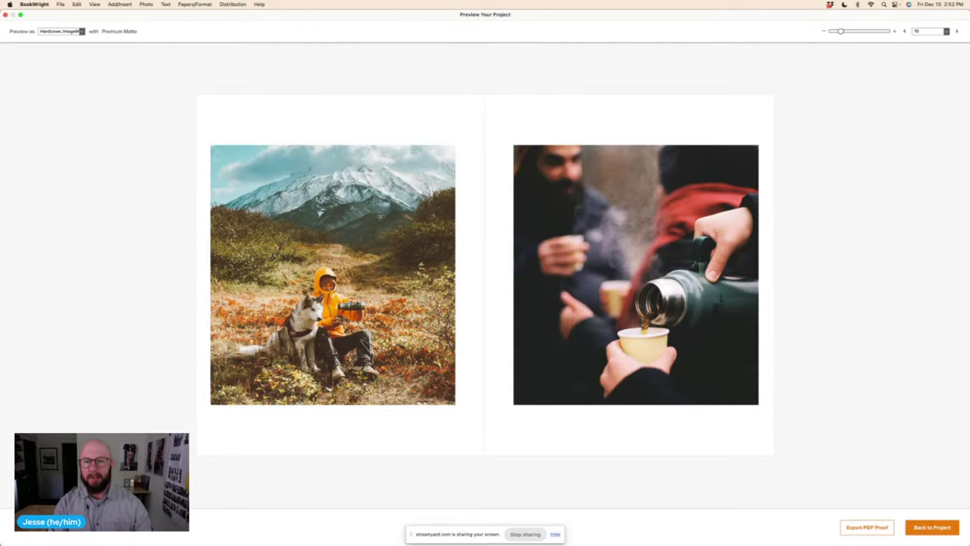
{"action": "key", "text": "Right"}
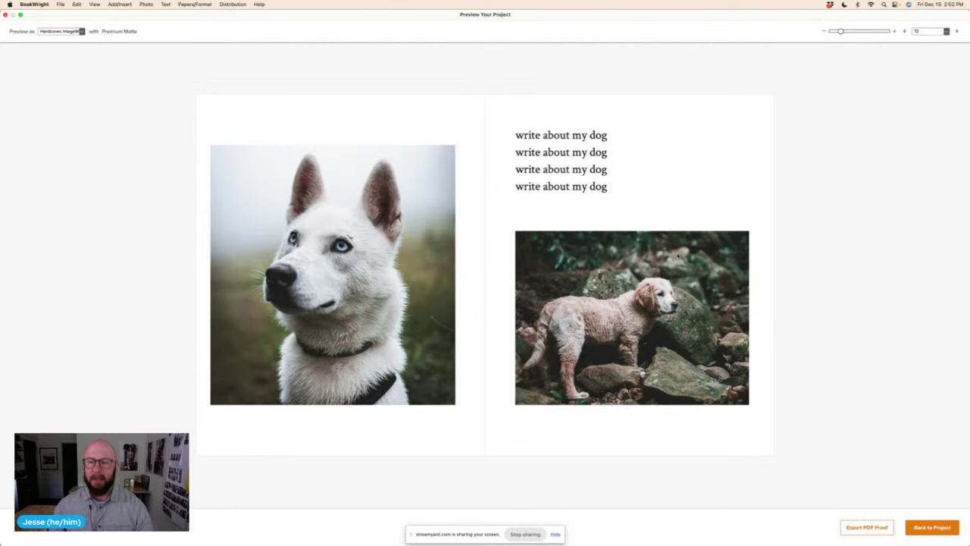
{"action": "left_click", "coordinate": [951, 527]}
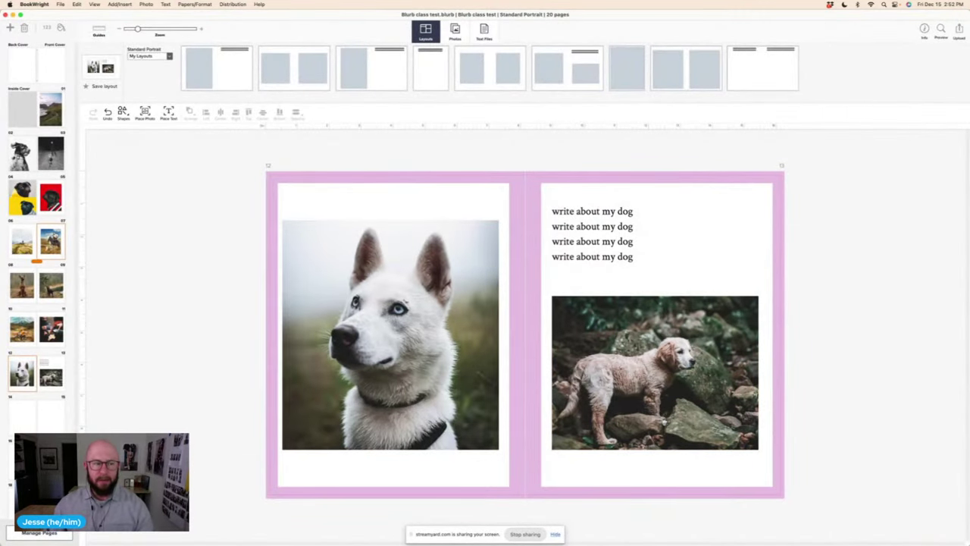
- Open the cover spread, check the saved cover layouts and switch back to all cover layouts
{"action": "left_click", "coordinate": [47, 58]}
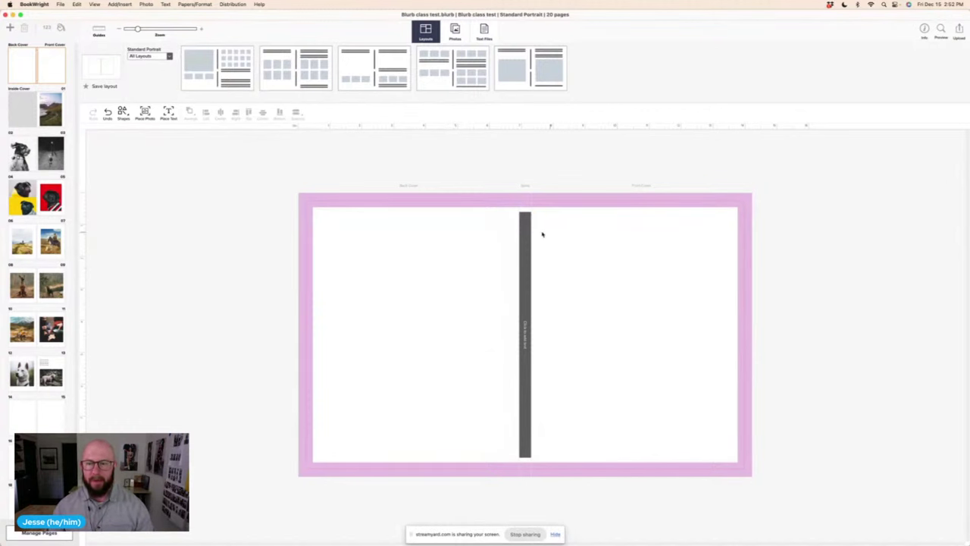
{"action": "left_click", "coordinate": [526, 296]}
{"action": "left_click", "coordinate": [596, 295]}
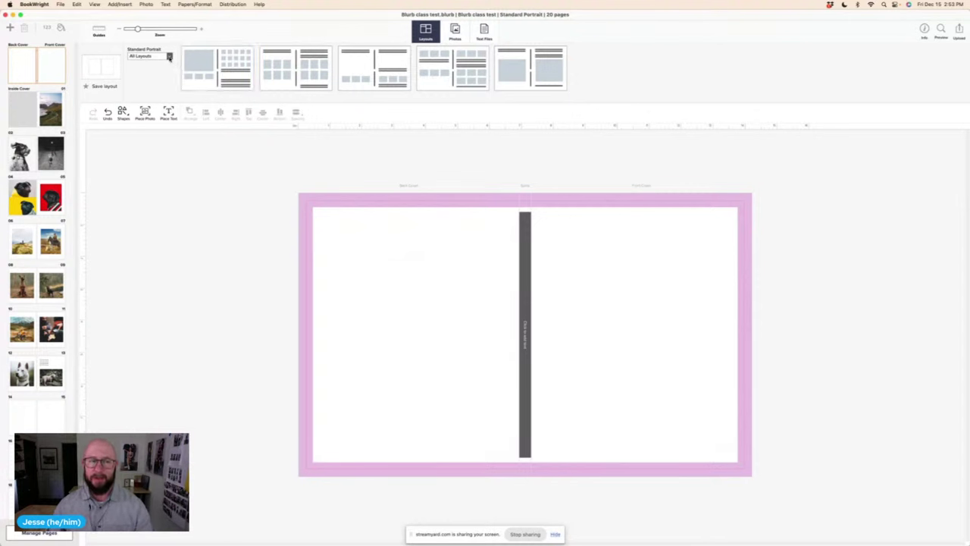
{"action": "left_click", "coordinate": [169, 57]}
{"action": "left_click", "coordinate": [145, 62]}
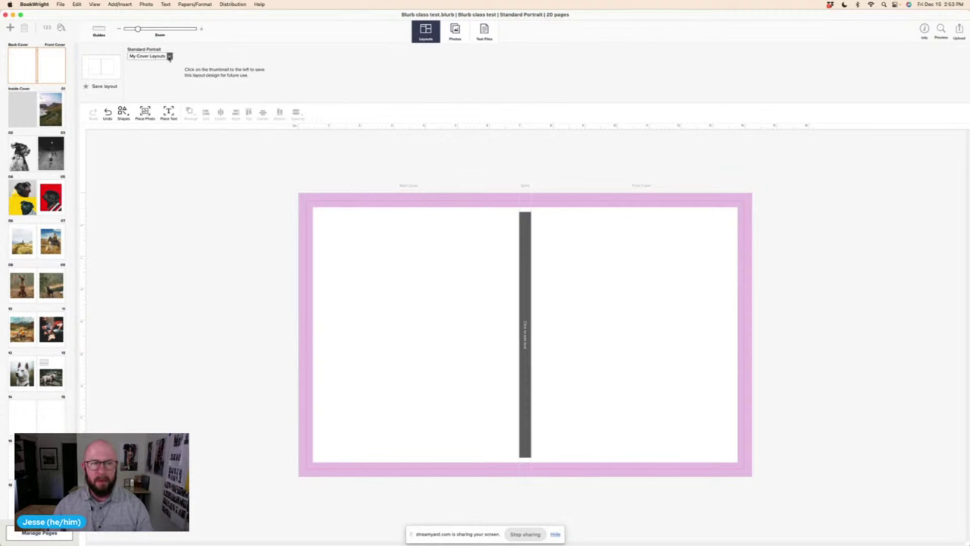
{"action": "left_click", "coordinate": [167, 56]}
{"action": "left_click", "coordinate": [165, 57]}
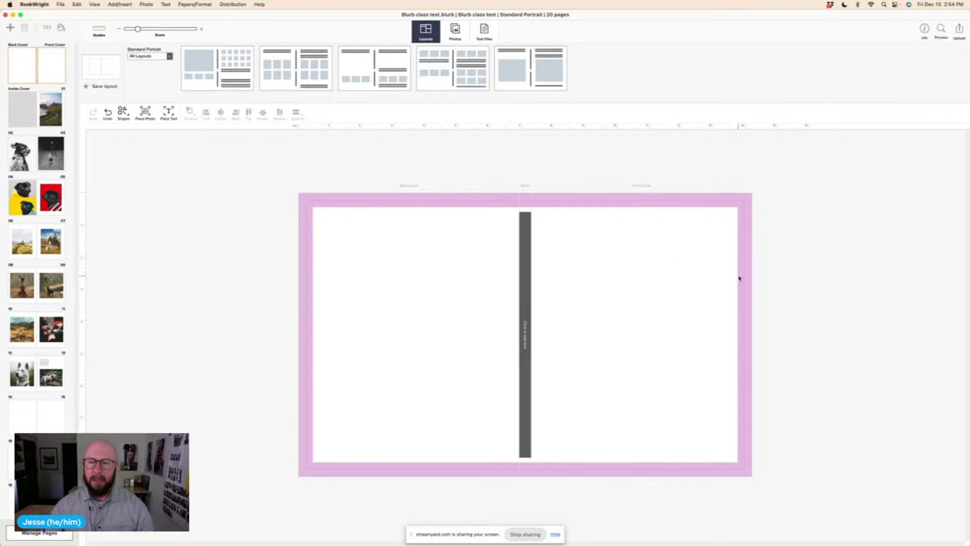
- Place the photo of the black dog in the grass on the cover spread, starting at the back cover's outer edge
{"action": "left_click", "coordinate": [453, 30]}
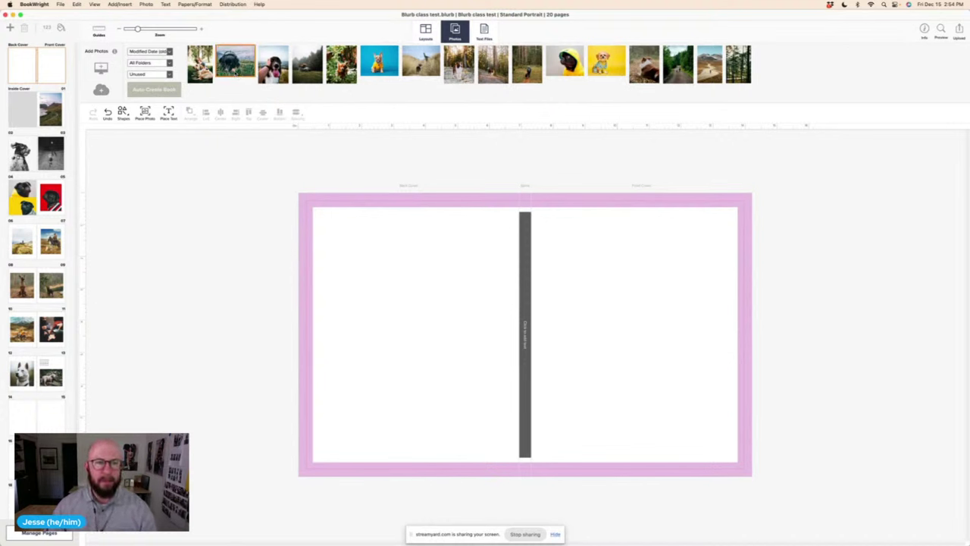
{"action": "left_click_drag", "start_coordinate": [233, 60], "coordinate": [382, 244]}
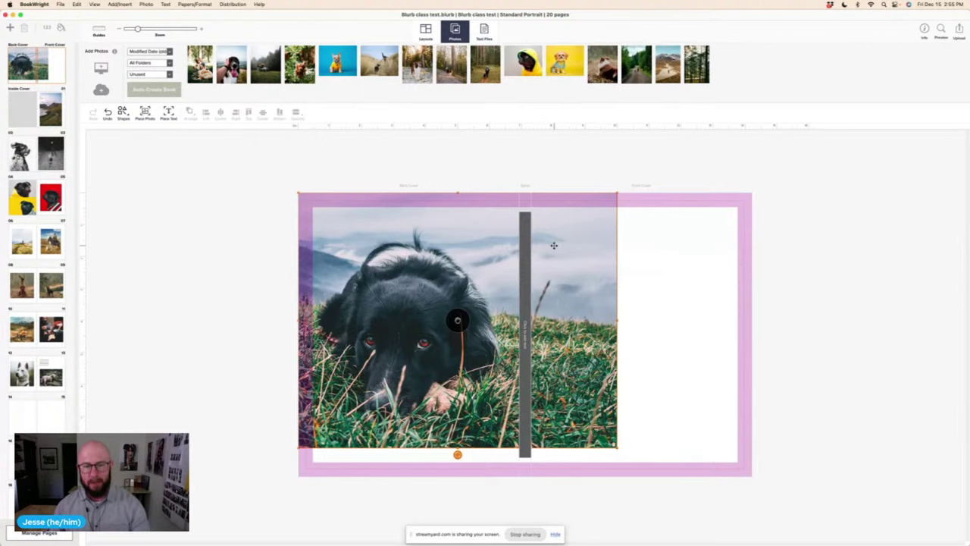
{"action": "left_click", "coordinate": [175, 194]}
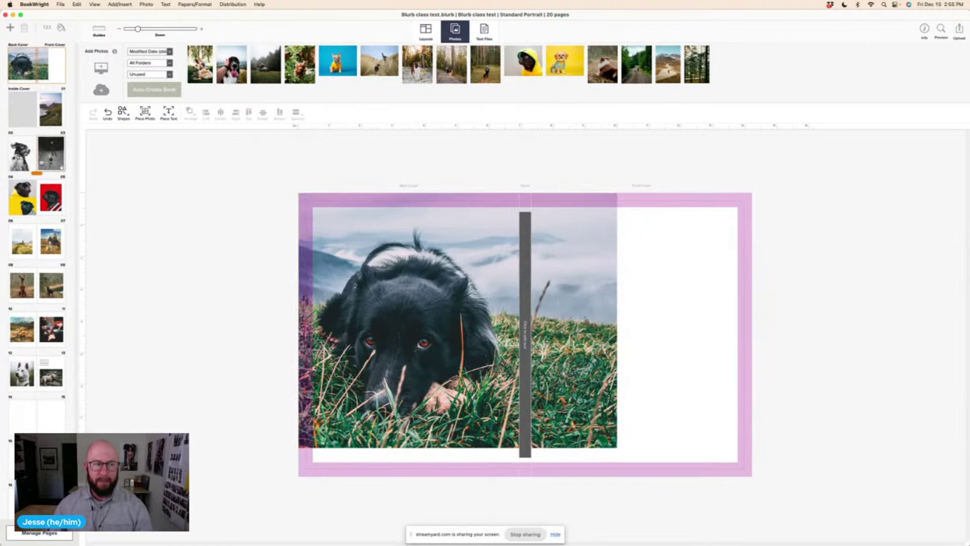
- Examine the full-bleed dog photo on page 2 and return to the cover spread
{"action": "left_click", "coordinate": [23, 156]}
{"action": "left_click", "coordinate": [325, 197]}
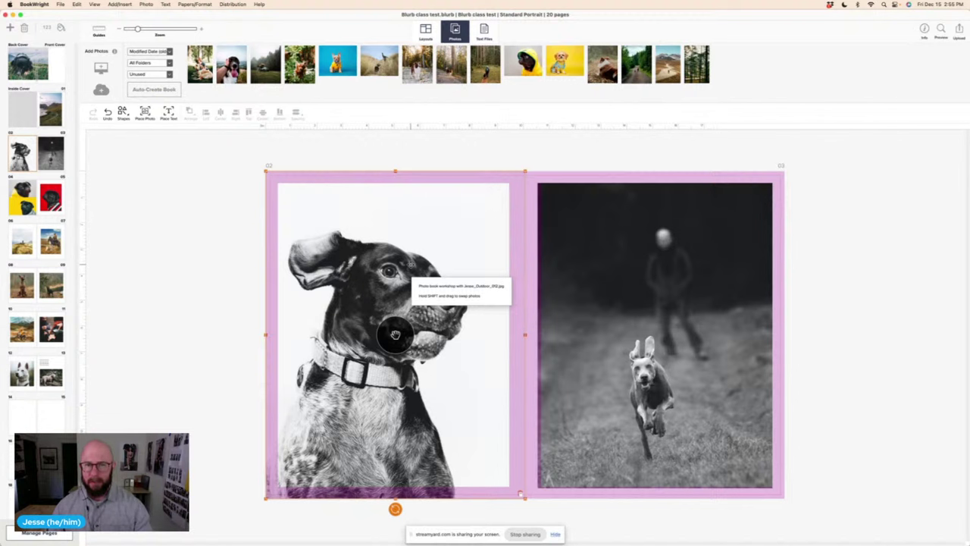
{"action": "left_click", "coordinate": [179, 204]}
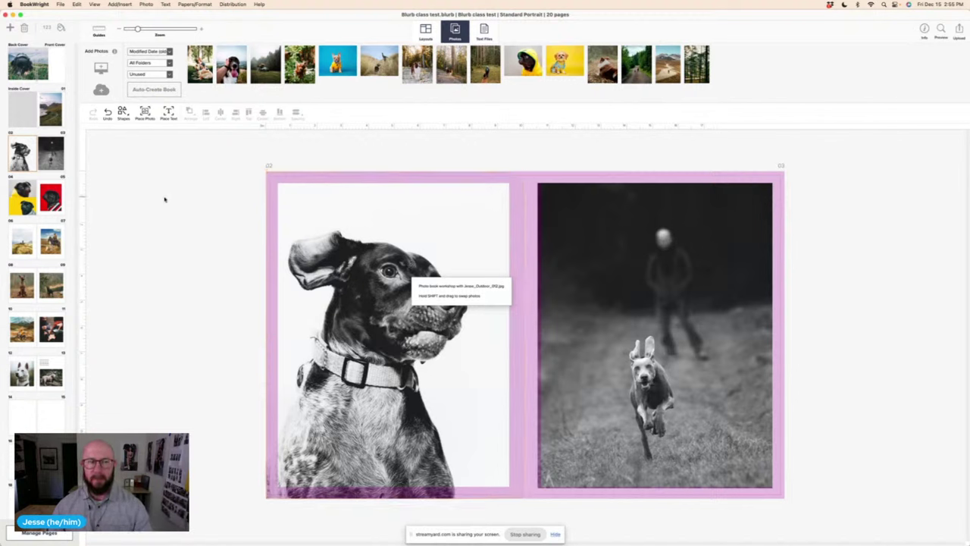
{"action": "left_click", "coordinate": [52, 70]}
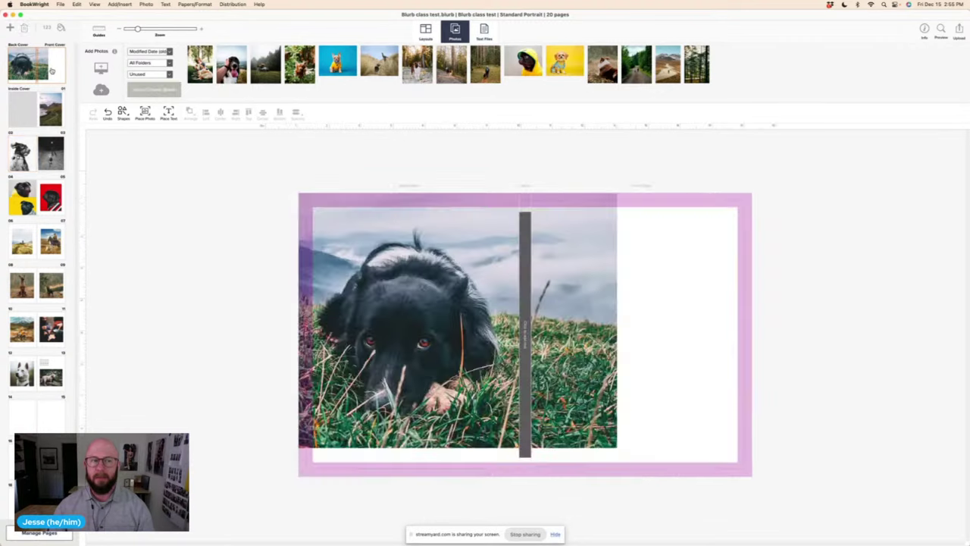
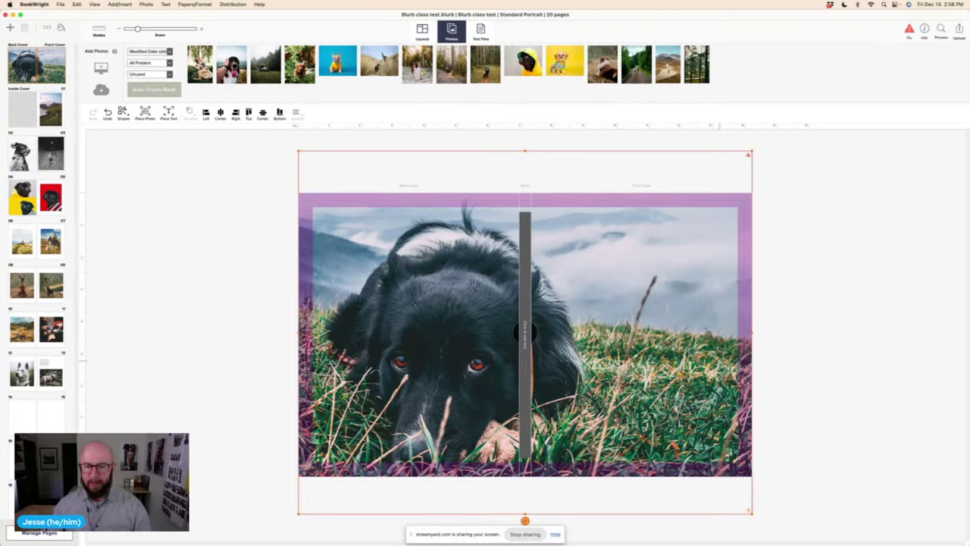
- Move the enlarged black dog photo upward on the cover, keeping it centred on the spine across both covers
{"action": "left_click_drag", "start_coordinate": [529, 334], "coordinate": [539, 321]}
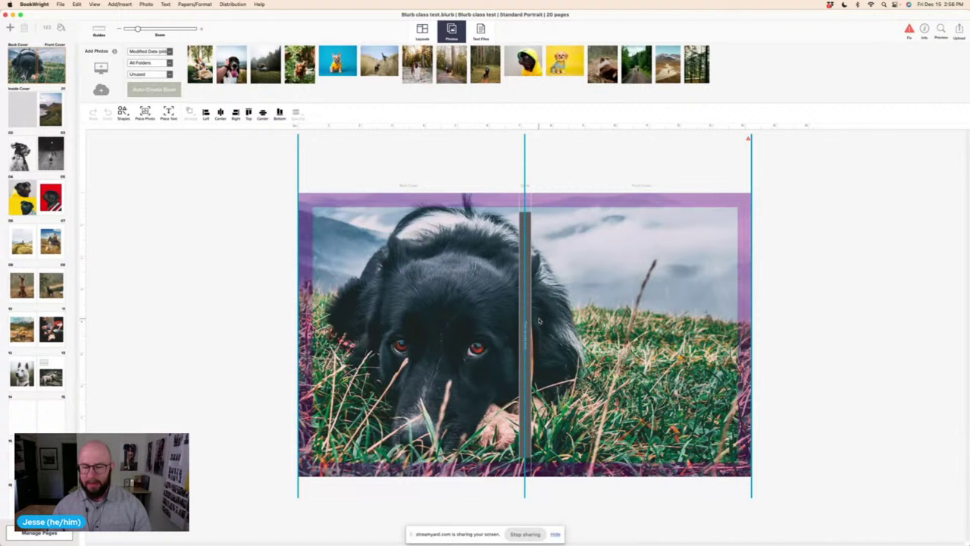
{"action": "left_click", "coordinate": [539, 321]}
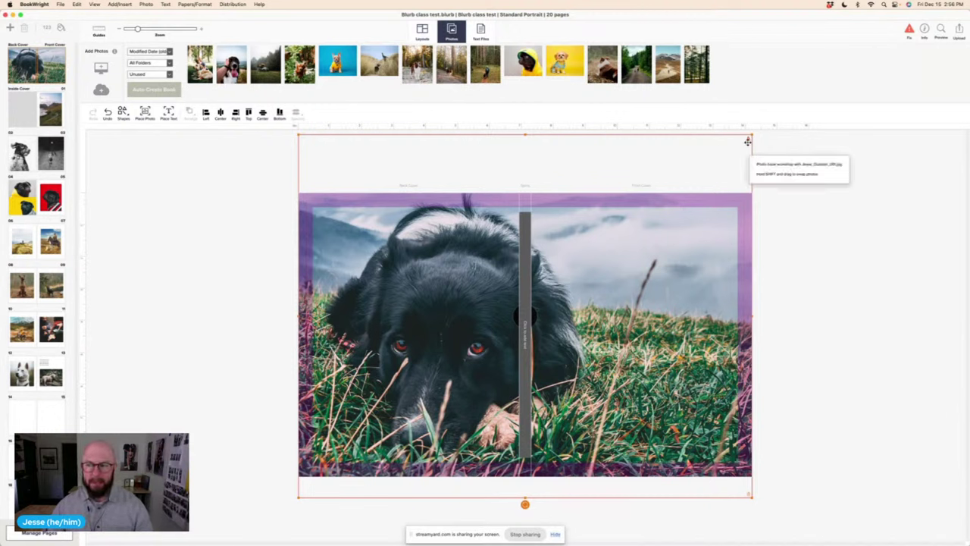
- Review the cover's "Image off printable area" warning and check the wraparound cover in the book preview
{"action": "left_click", "coordinate": [910, 29]}
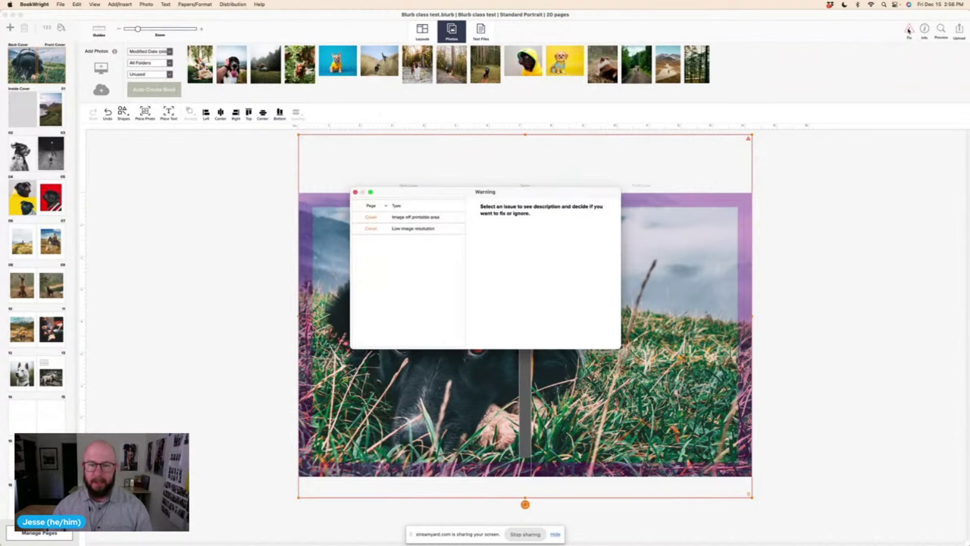
{"action": "left_click", "coordinate": [413, 218]}
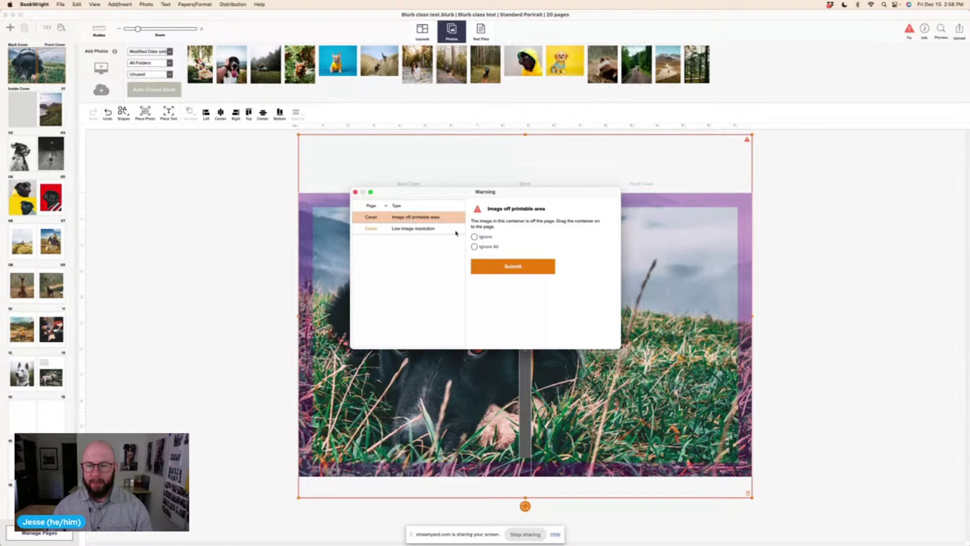
{"action": "left_click", "coordinate": [354, 192]}
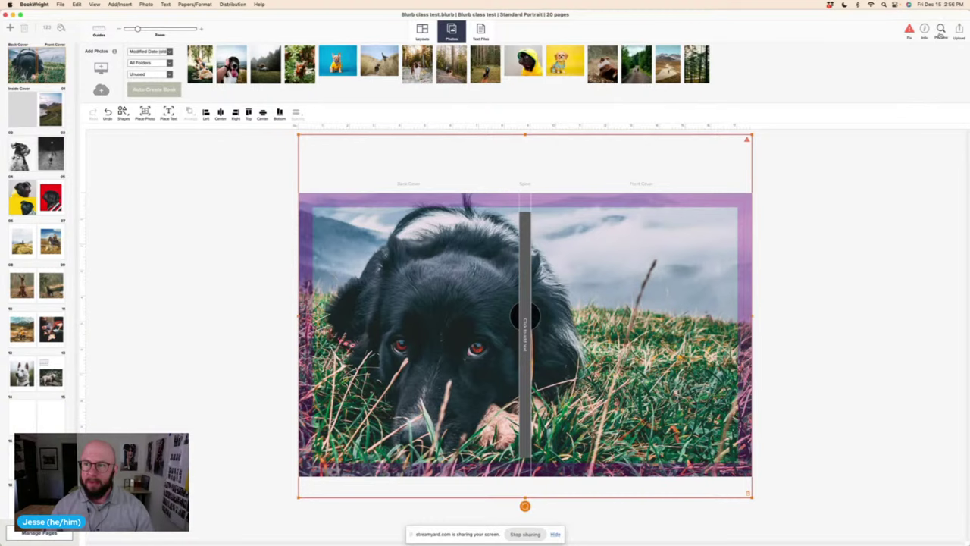
{"action": "left_click", "coordinate": [941, 30]}
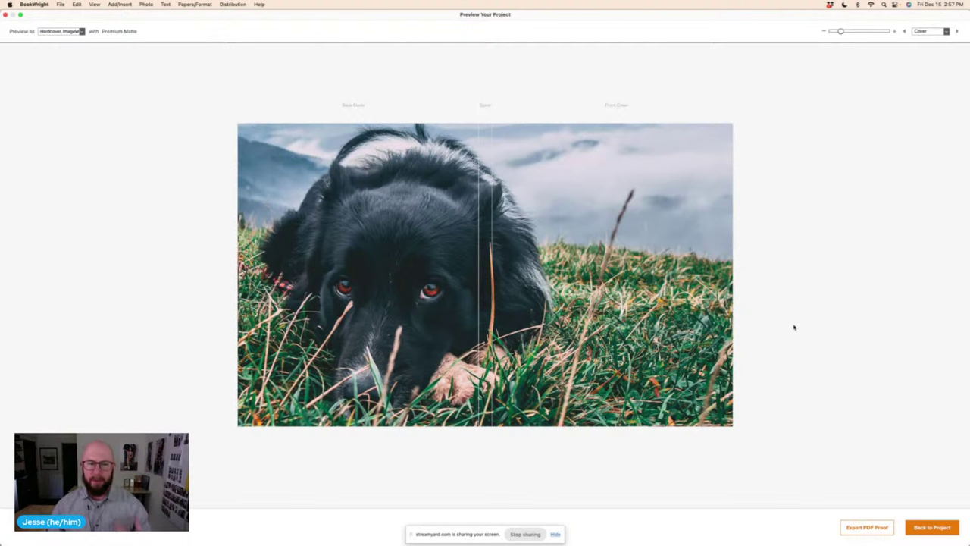
{"action": "left_click", "coordinate": [932, 527]}
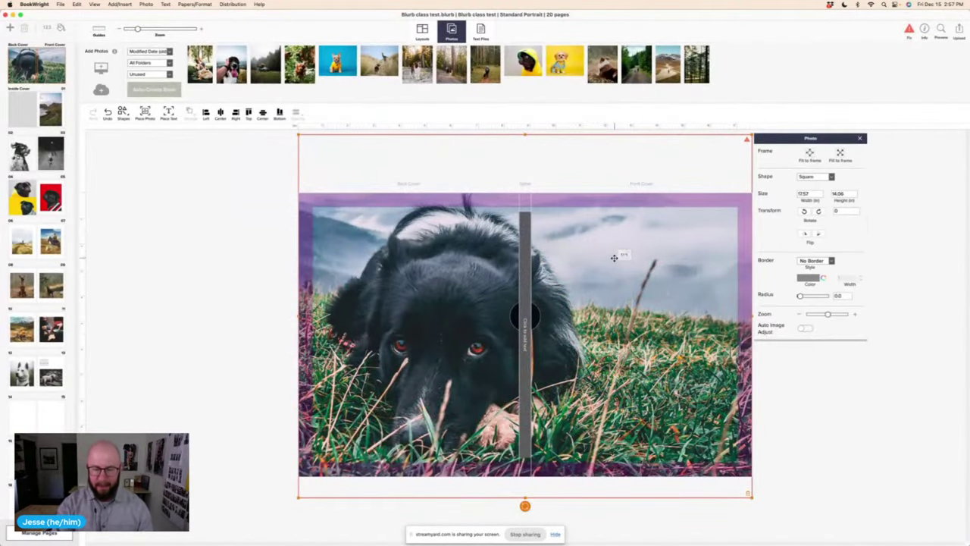
- Delete the black dog photo from the cover and place the photo of the walker on the forest road on the front cover
{"action": "key", "text": "Delete"}
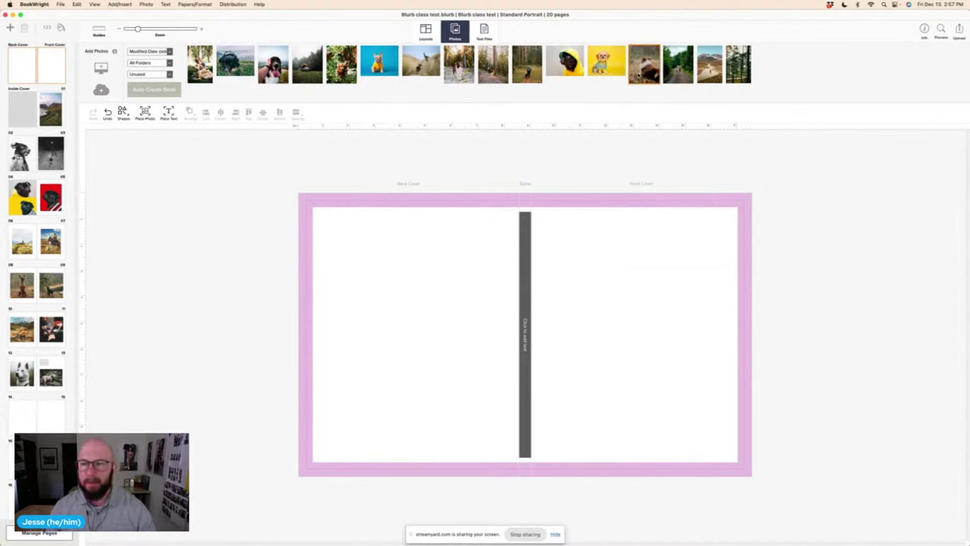
{"action": "left_click_drag", "start_coordinate": [673, 65], "coordinate": [641, 322]}
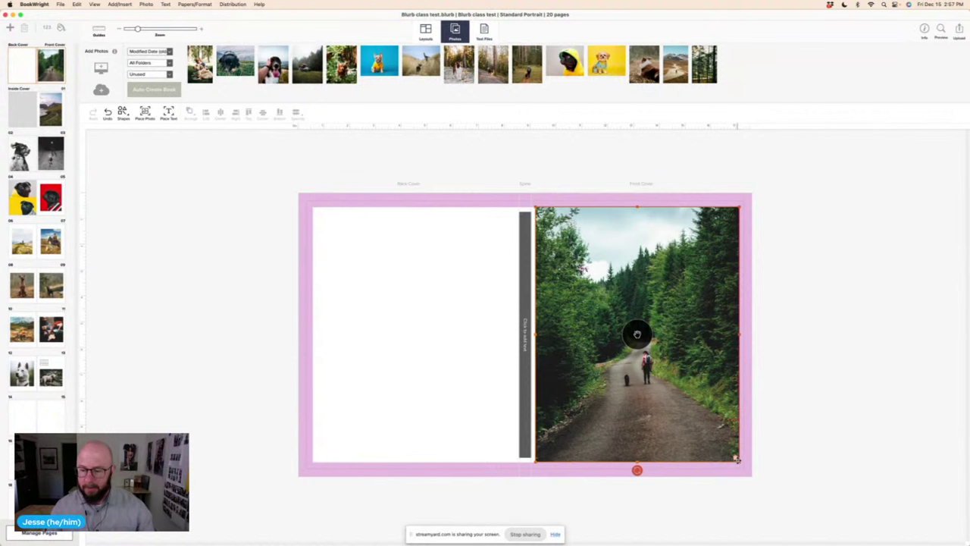
- Shrink the forest road photo and centre it horizontally on the front cover, leaving white space beneath it
{"action": "left_click_drag", "start_coordinate": [736, 459], "coordinate": [708, 427]}
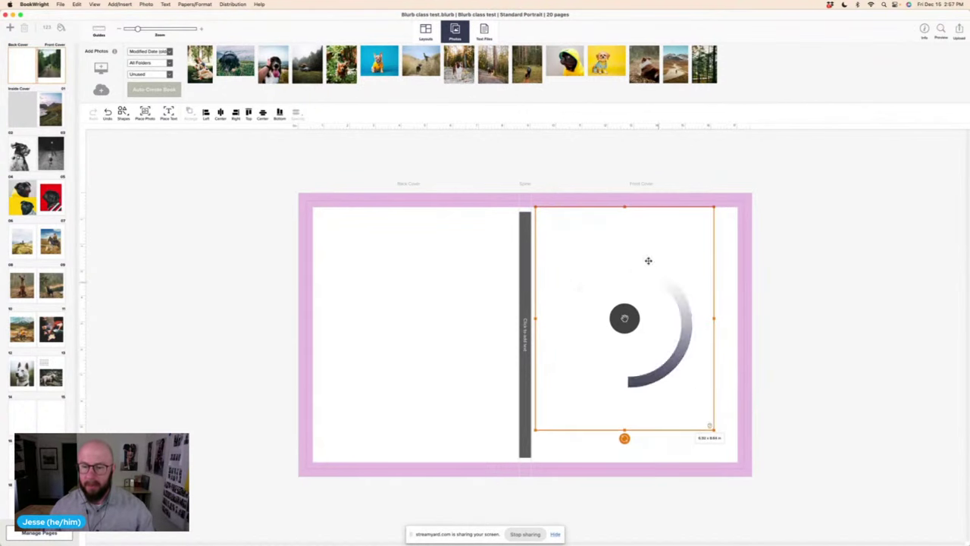
{"action": "left_click_drag", "start_coordinate": [645, 241], "coordinate": [658, 242]}
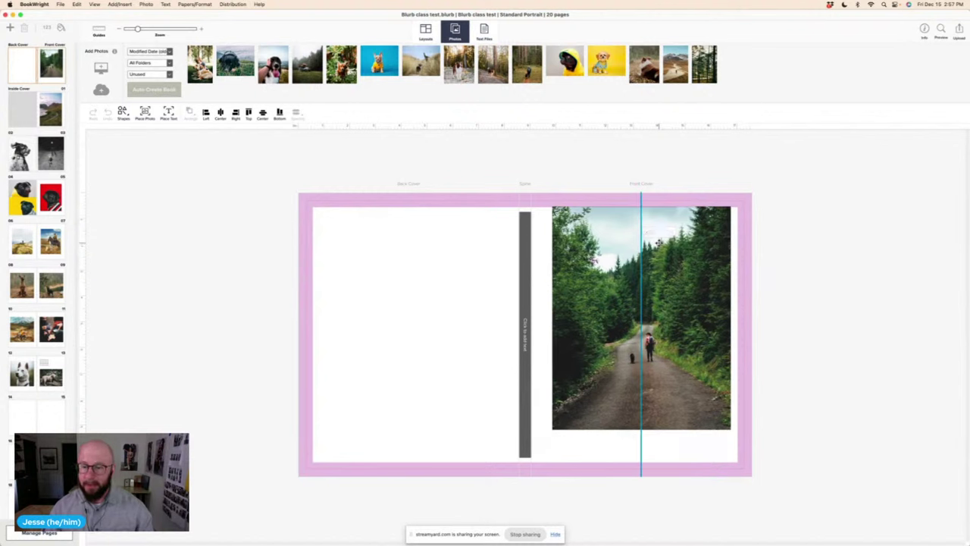
{"action": "left_click", "coordinate": [658, 243]}
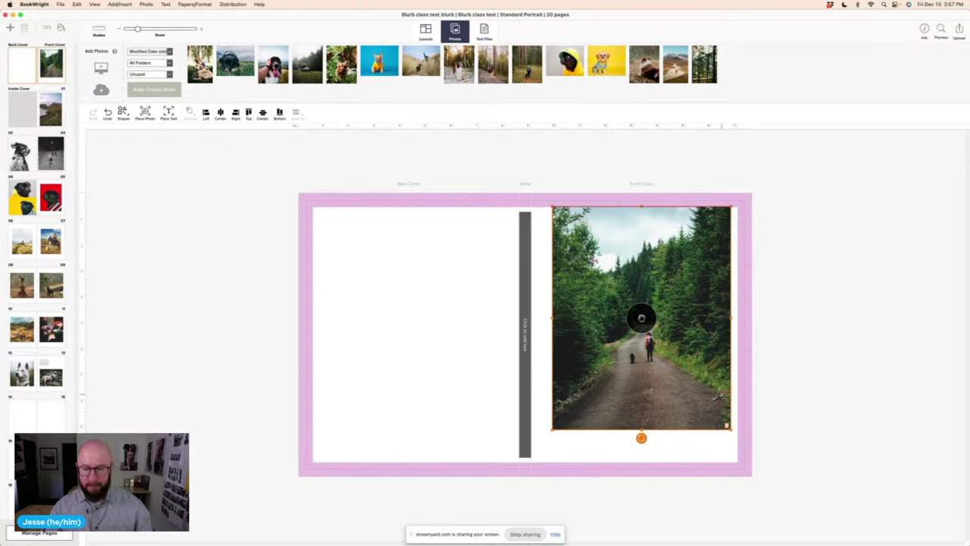
{"action": "left_click_drag", "start_coordinate": [729, 427], "coordinate": [713, 413]}
{"action": "left_click_drag", "start_coordinate": [700, 298], "coordinate": [707, 298]}
{"action": "left_click", "coordinate": [205, 412]}
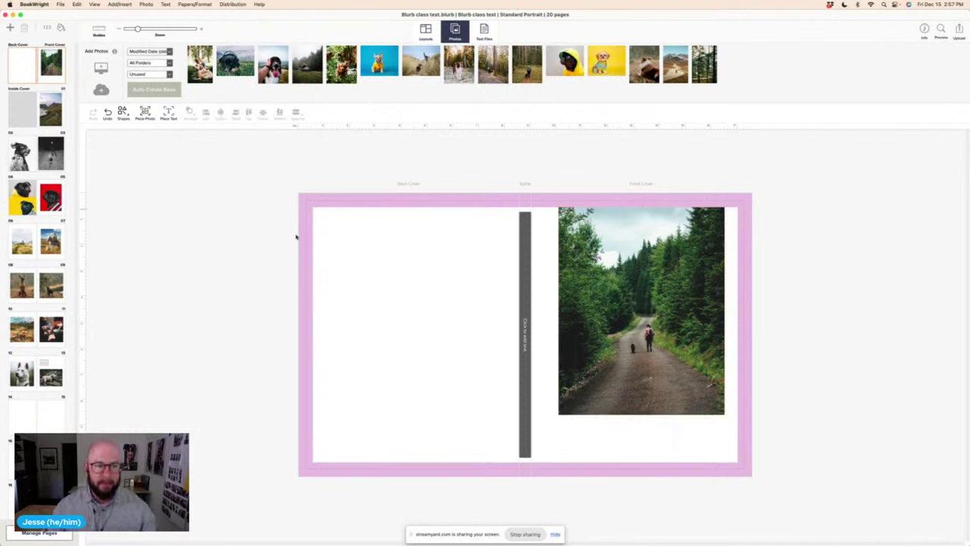
- Add a text box about 7.26 by 1.23 in beneath the front cover photo and enter the title "Book About My Dog"
{"action": "left_click_drag", "start_coordinate": [546, 422], "coordinate": [732, 453]}
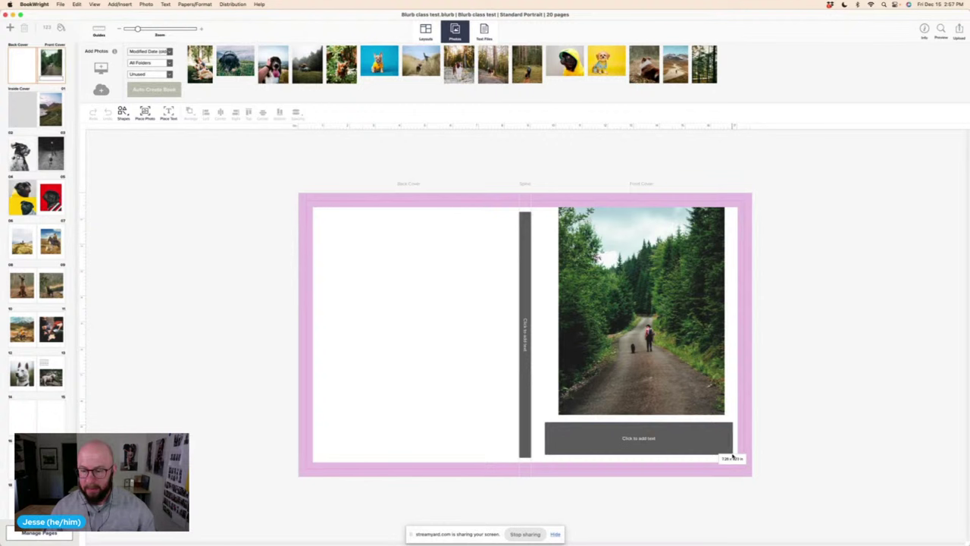
{"action": "left_click", "coordinate": [624, 438]}
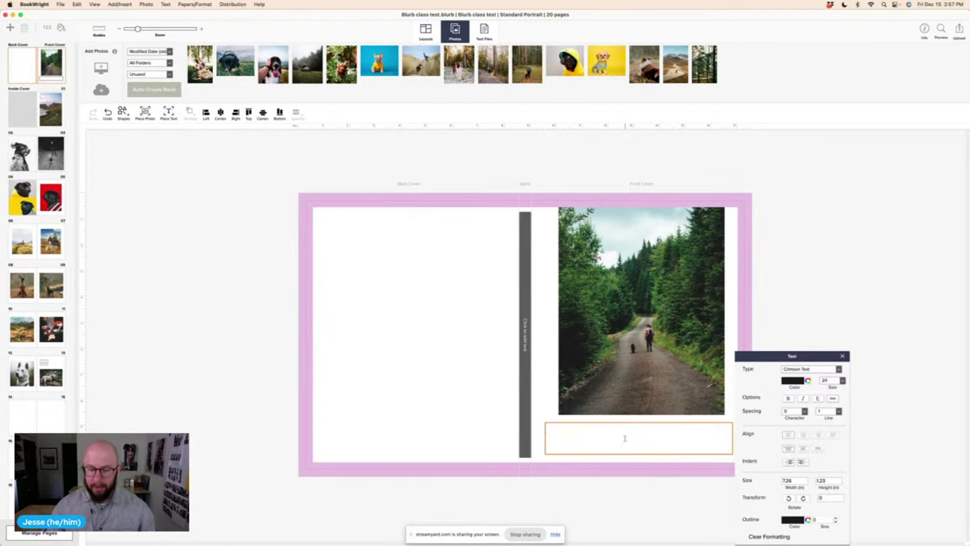
{"action": "type", "text": "Book"}
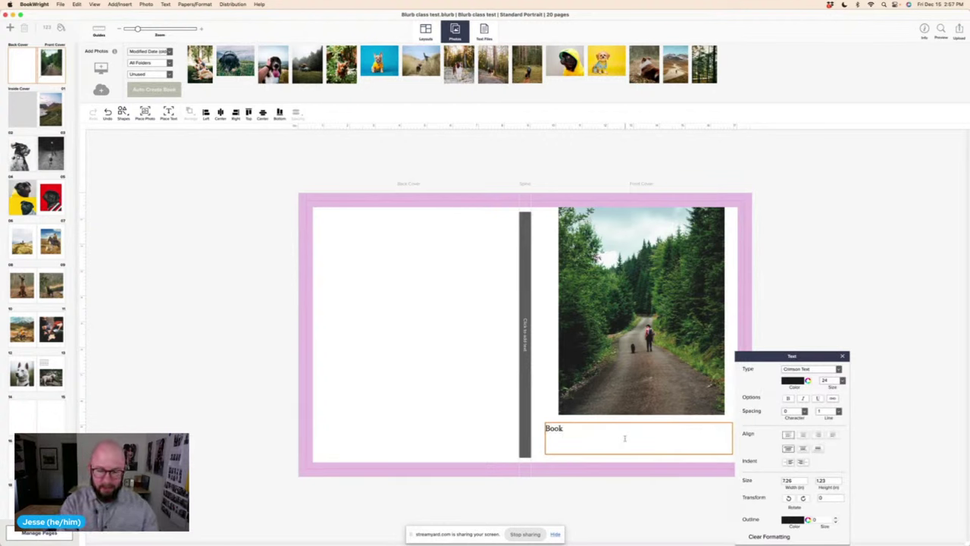
{"action": "type", "text": " About My Dog"}
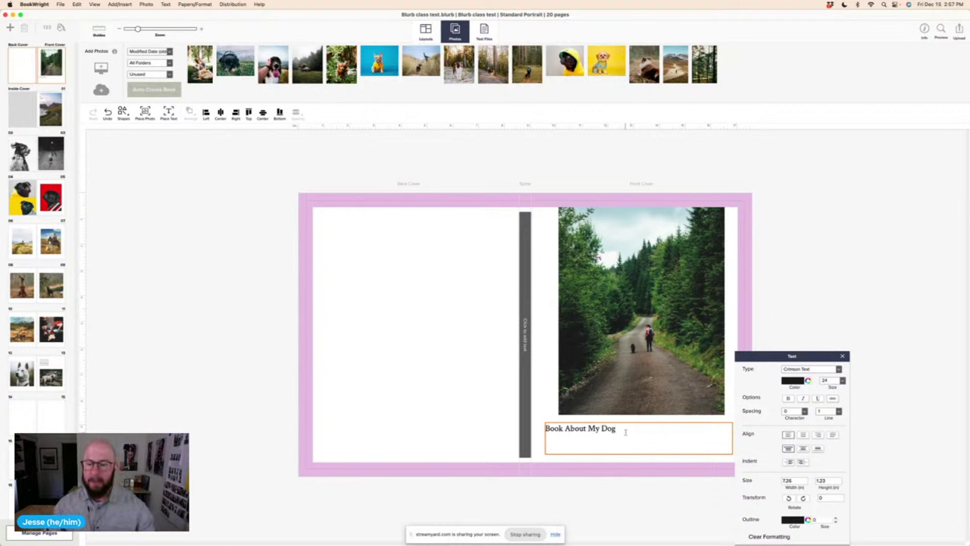
- Centre the front cover title horizontally in its box and set its font size to 48
{"action": "key", "text": "super+a"}
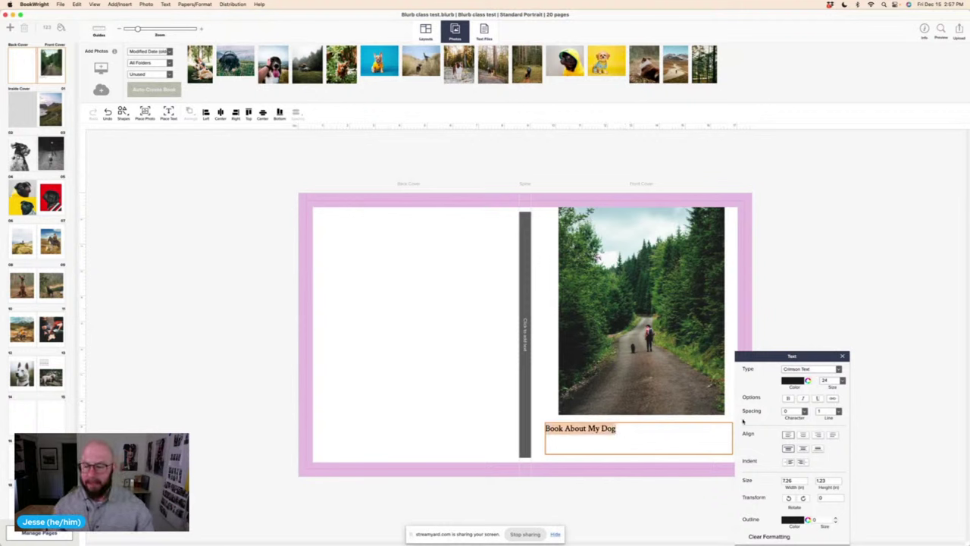
{"action": "left_click", "coordinate": [802, 435]}
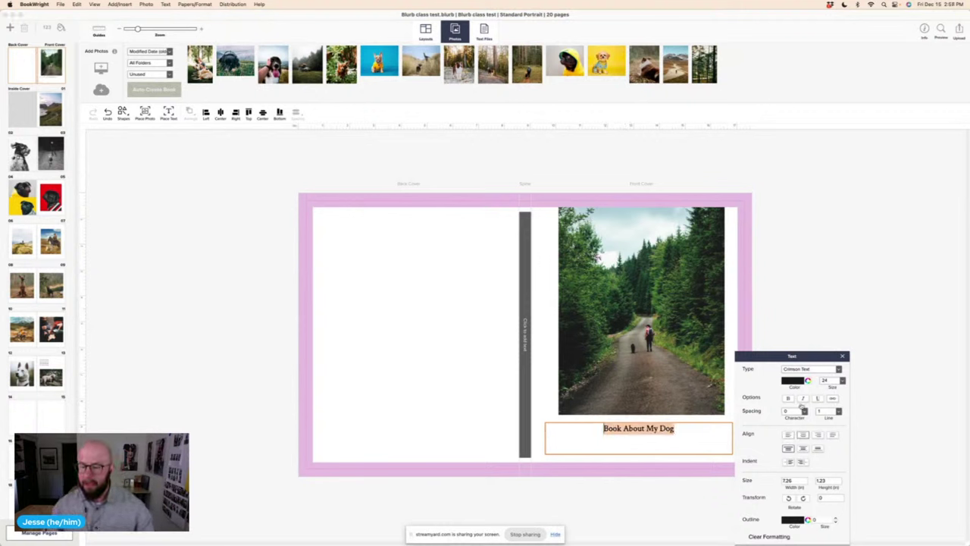
{"action": "left_click", "coordinate": [842, 380]}
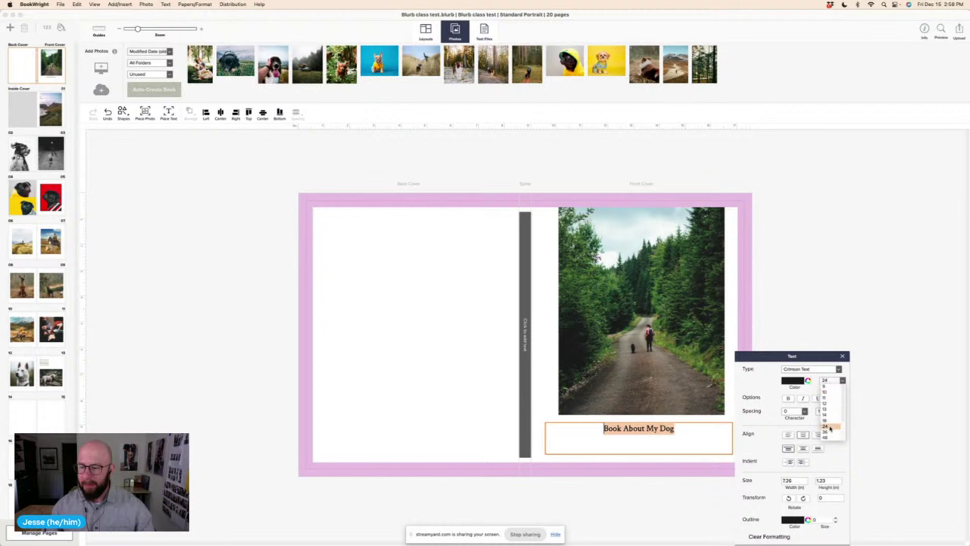
{"action": "left_click", "coordinate": [829, 423]}
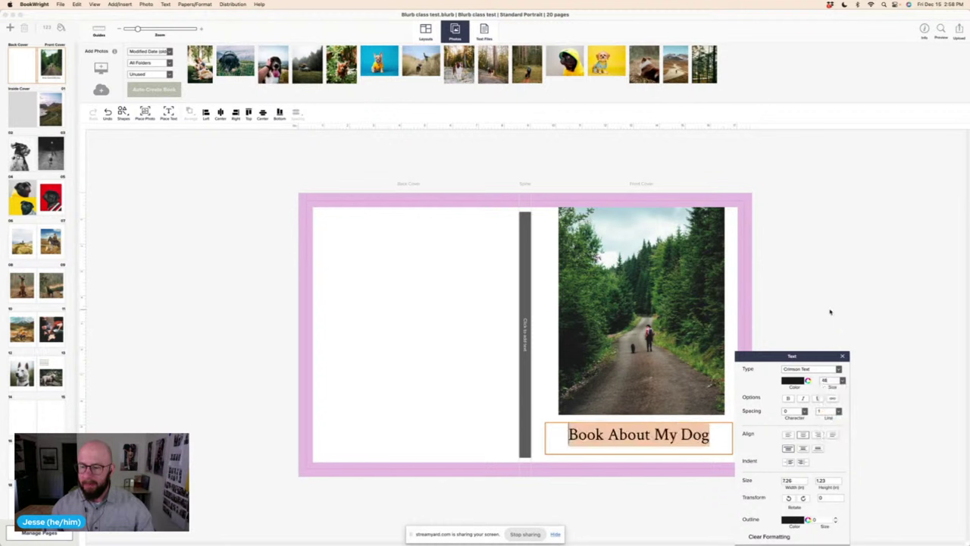
{"action": "left_click", "coordinate": [829, 310]}
{"action": "left_click", "coordinate": [642, 311]}
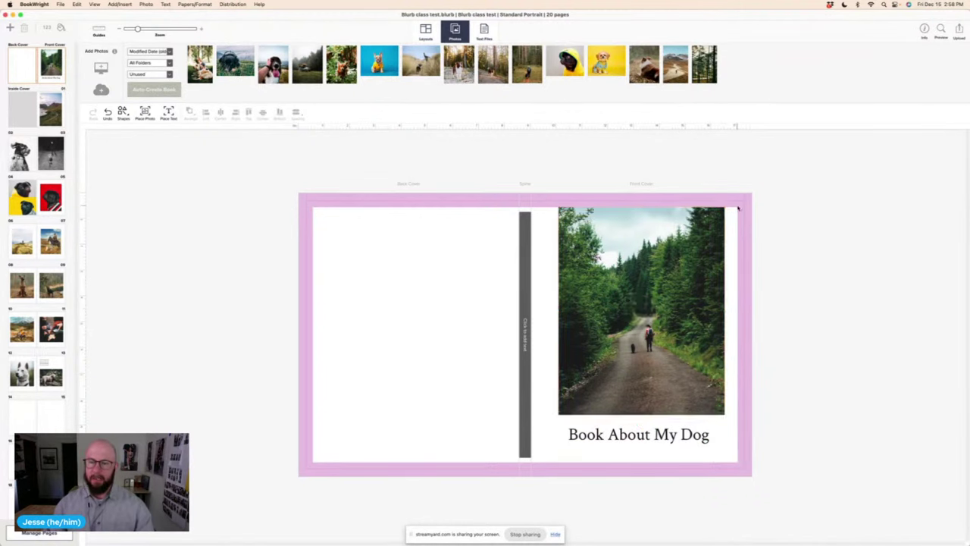
- Enter the title "Book About My Dog" in the text box on the spine
{"action": "left_click", "coordinate": [522, 260]}
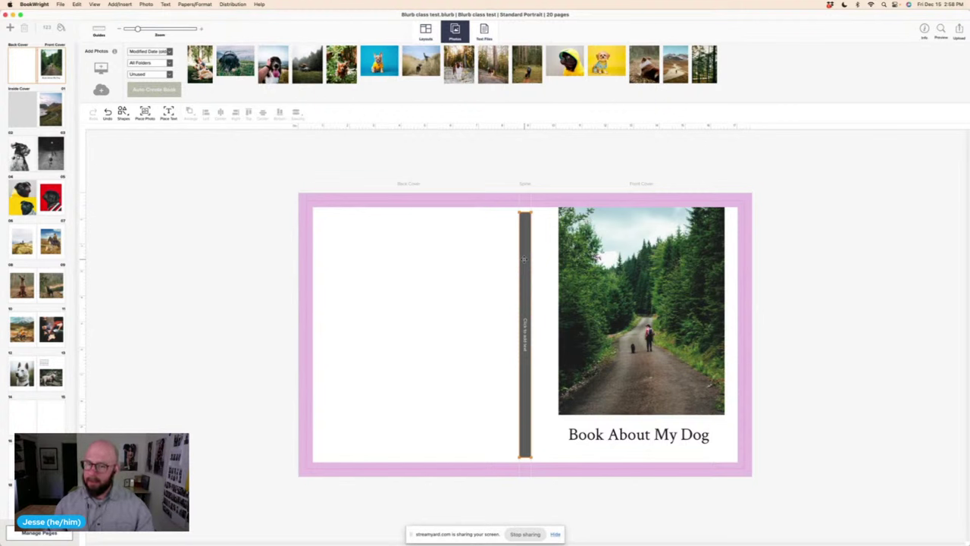
{"action": "double_click", "coordinate": [524, 260]}
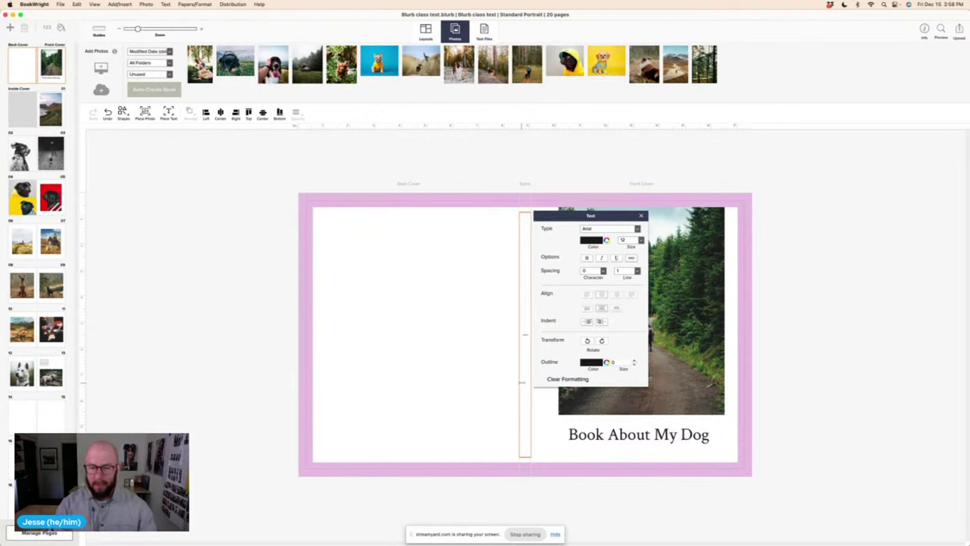
{"action": "type", "text": "Jesse"}
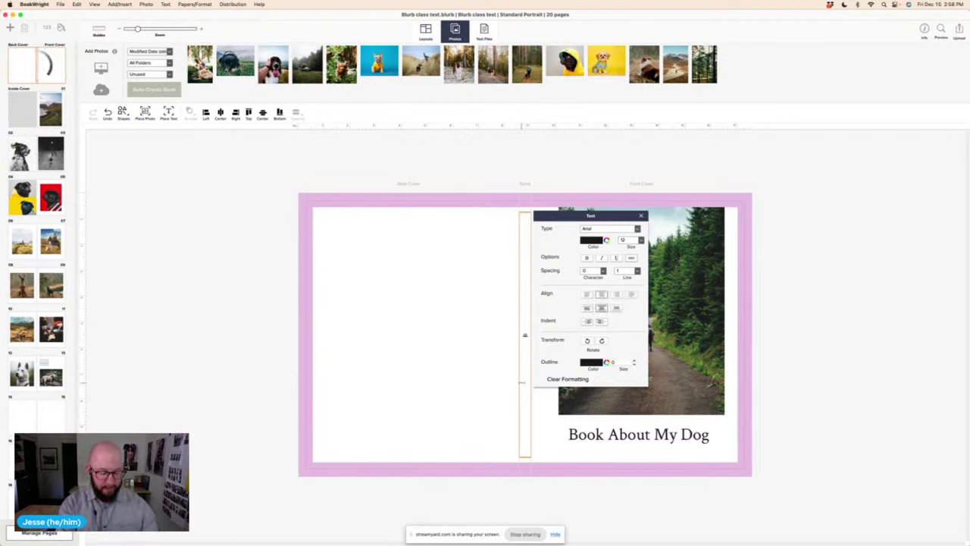
{"action": "type", "text": " About"}
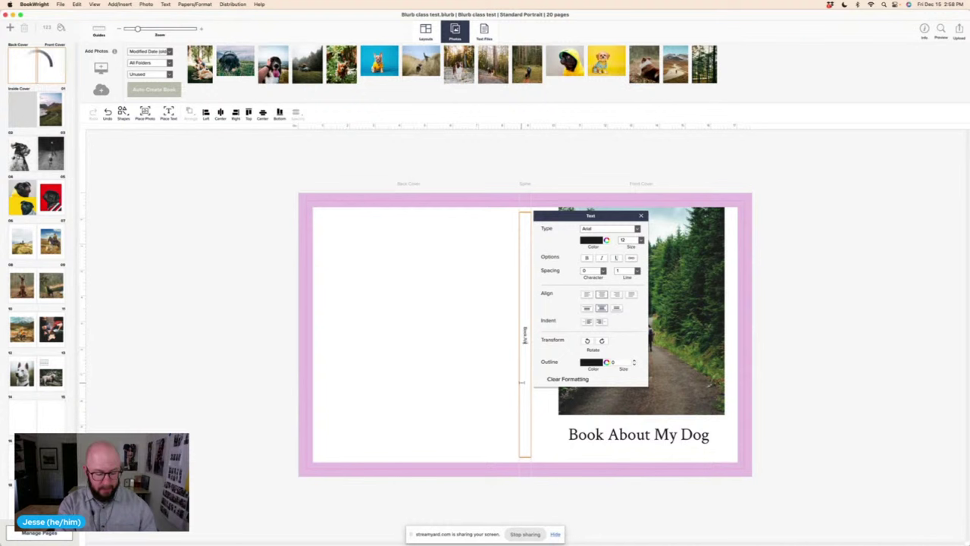
{"action": "type", "text": " My Dog"}
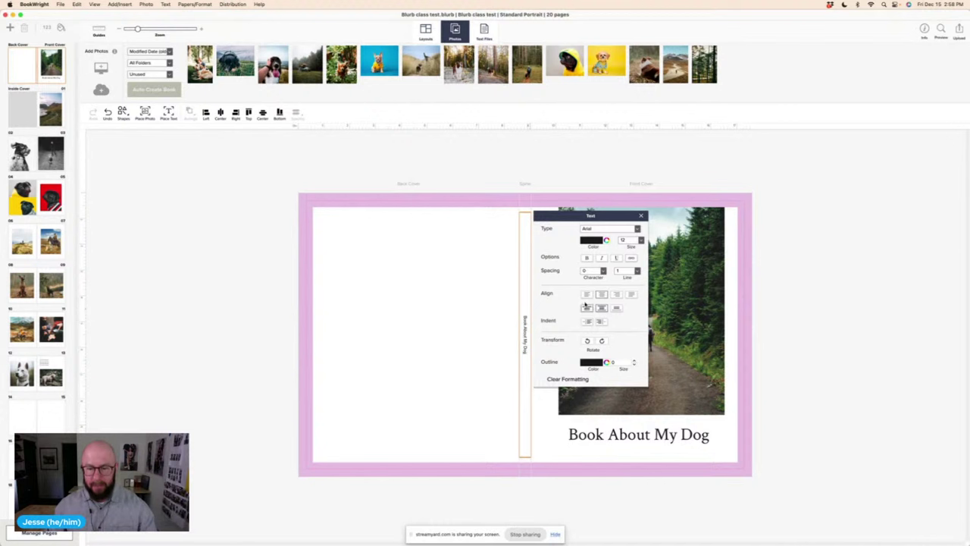
- Try aligning the spine title to the top and to the bottom of the spine, and return it to centre alignment
{"action": "left_click", "coordinate": [586, 295]}
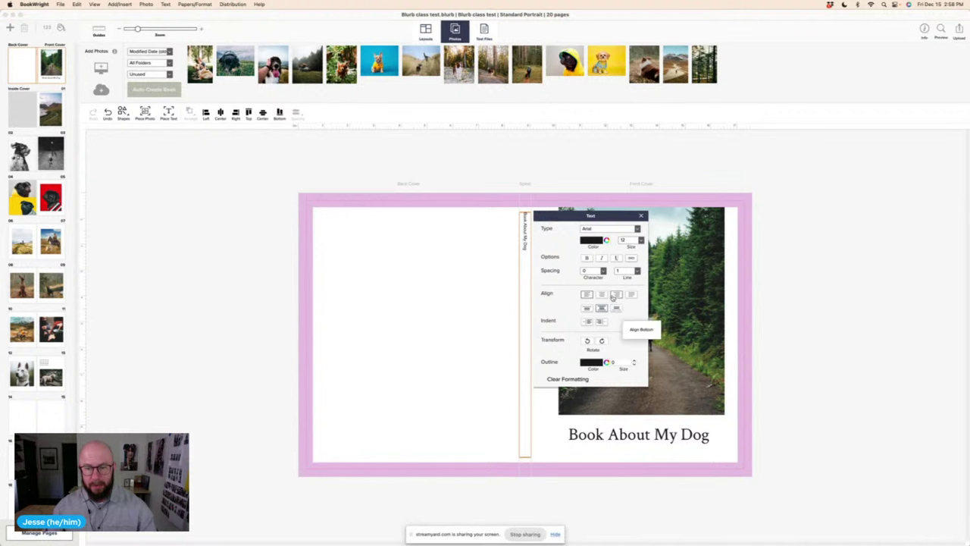
{"action": "left_click", "coordinate": [602, 295]}
{"action": "left_click", "coordinate": [615, 295]}
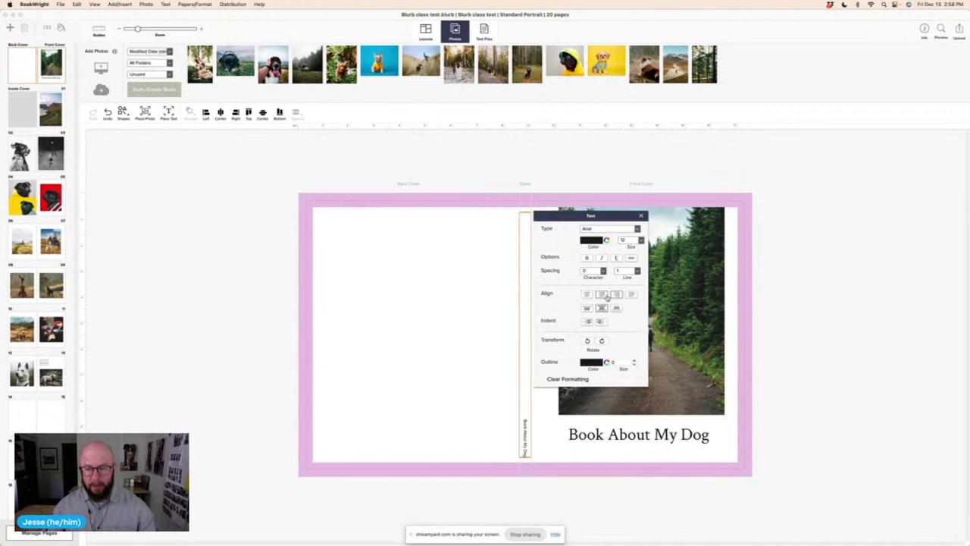
{"action": "left_click", "coordinate": [603, 295]}
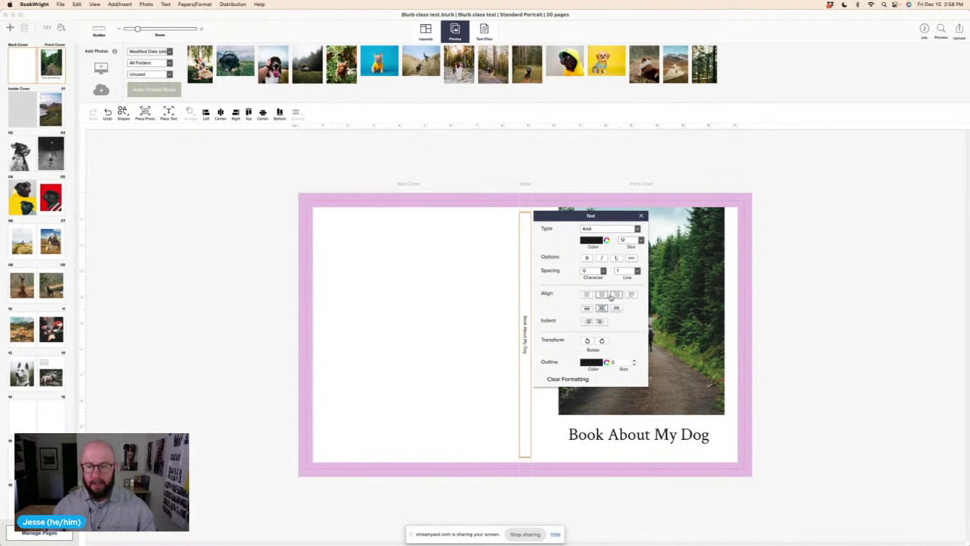
{"action": "left_click", "coordinate": [812, 318]}
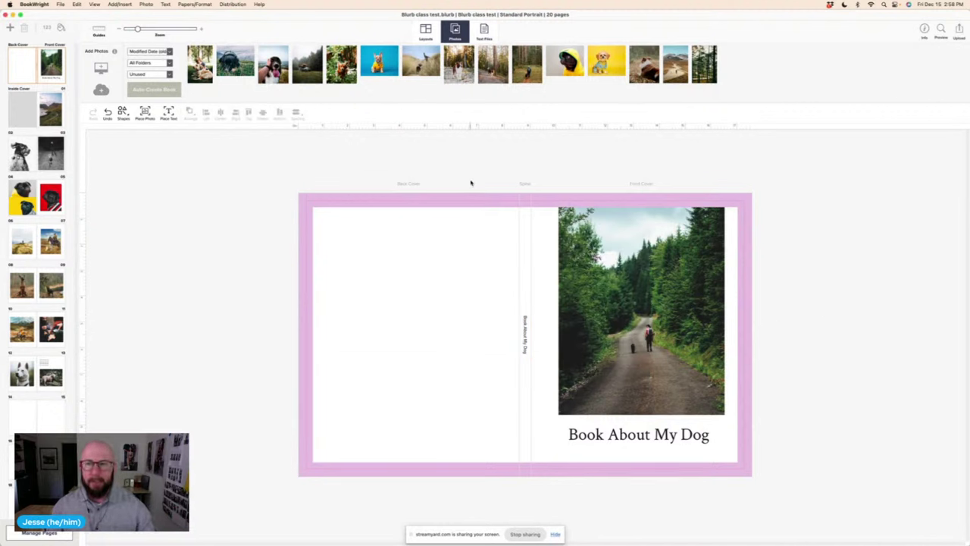
- Place the photo of the brown and white dog lying in leaves on the back cover and enlarge it to reach the spine
{"action": "left_click", "coordinate": [696, 67]}
{"action": "left_click", "coordinate": [644, 65]}
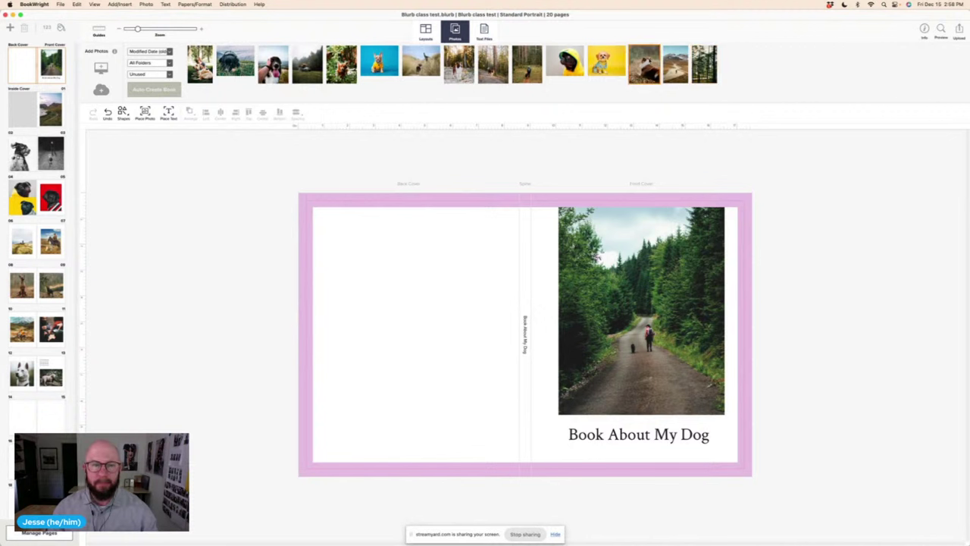
{"action": "left_click_drag", "start_coordinate": [645, 64], "coordinate": [399, 261]}
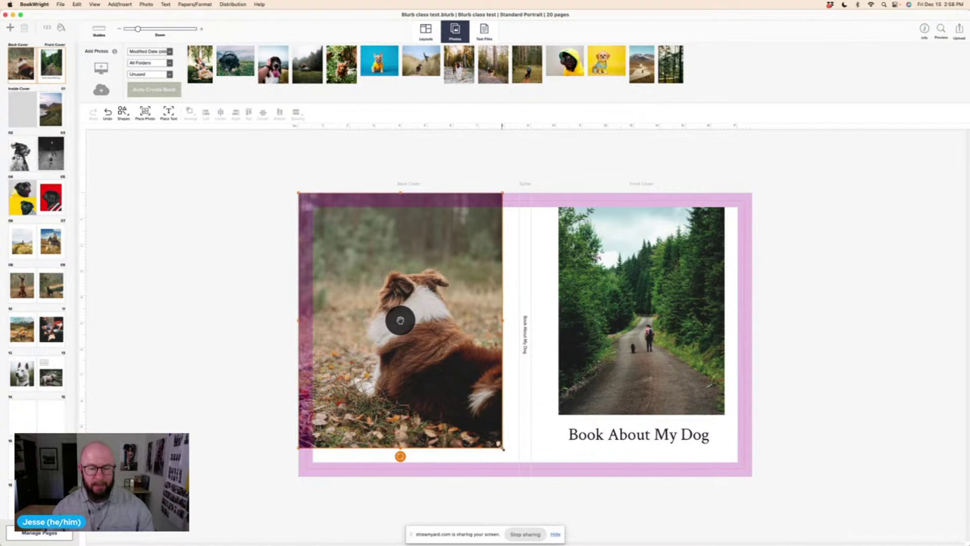
{"action": "left_click_drag", "start_coordinate": [501, 448], "coordinate": [518, 478]}
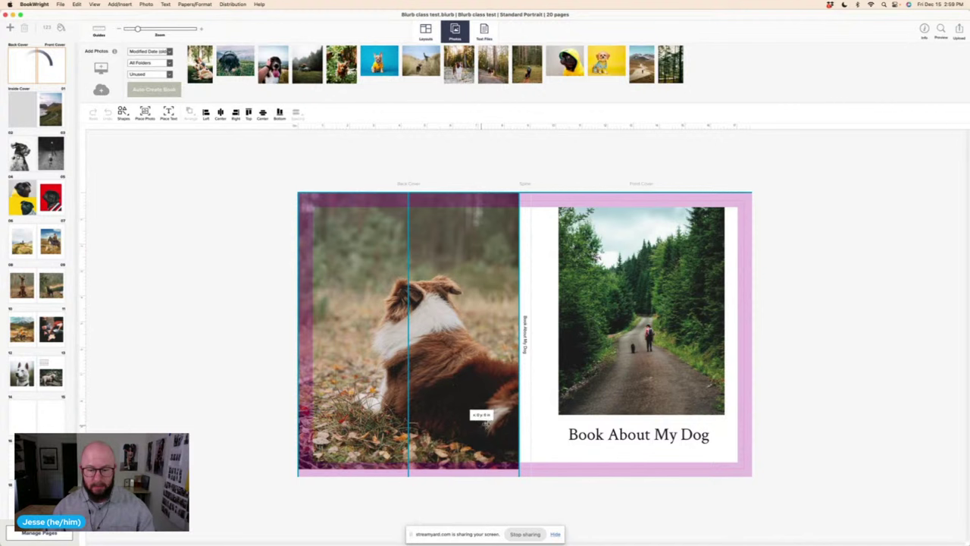
{"action": "left_click", "coordinate": [482, 423]}
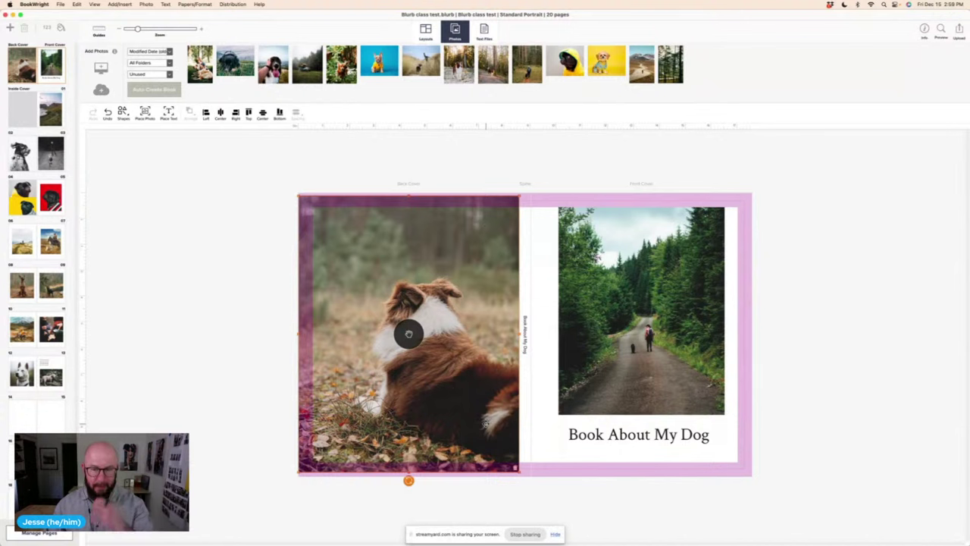
{"action": "left_click", "coordinate": [480, 161]}
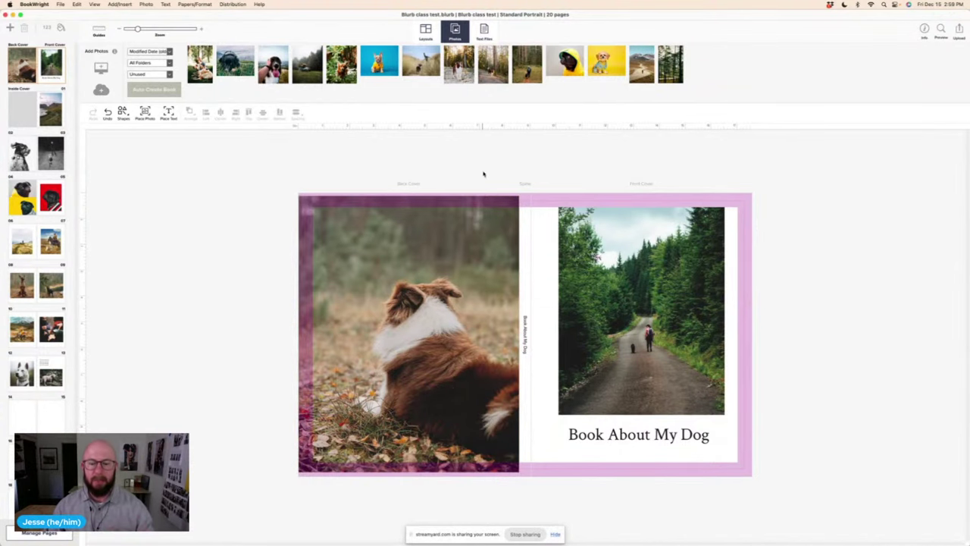
- Check the back cover, spine and front cover in the book preview and return to the project
{"action": "left_click", "coordinate": [941, 29]}
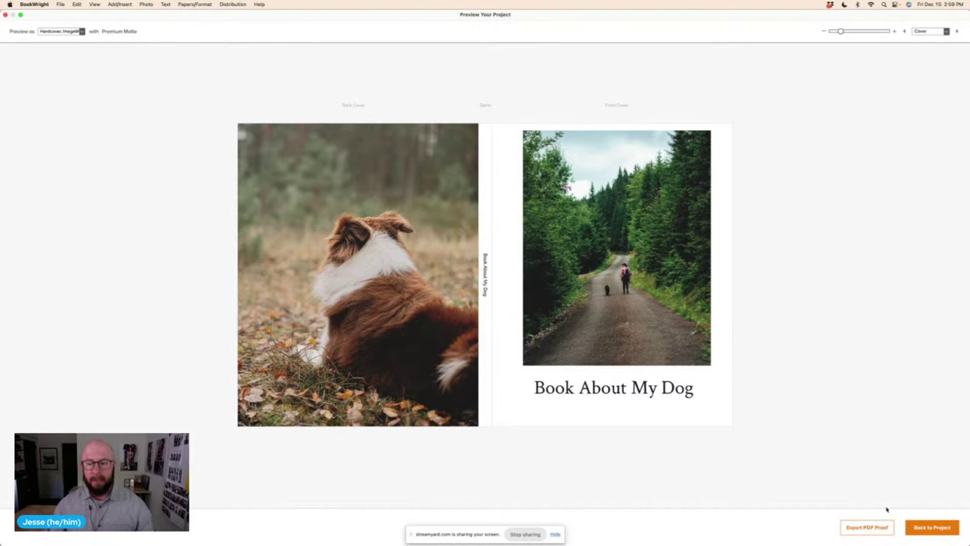
{"action": "left_click", "coordinate": [931, 528]}
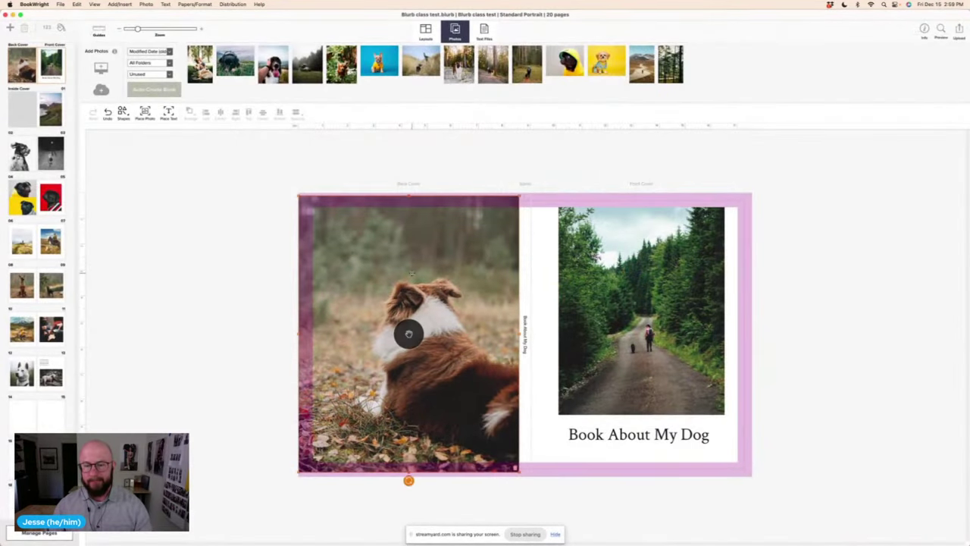
- Open the page management overview with all spreads of the book shown at the largest thumbnail size
{"action": "scroll", "coordinate": [34, 256], "scroll_direction": "down", "scroll_amount": 2}
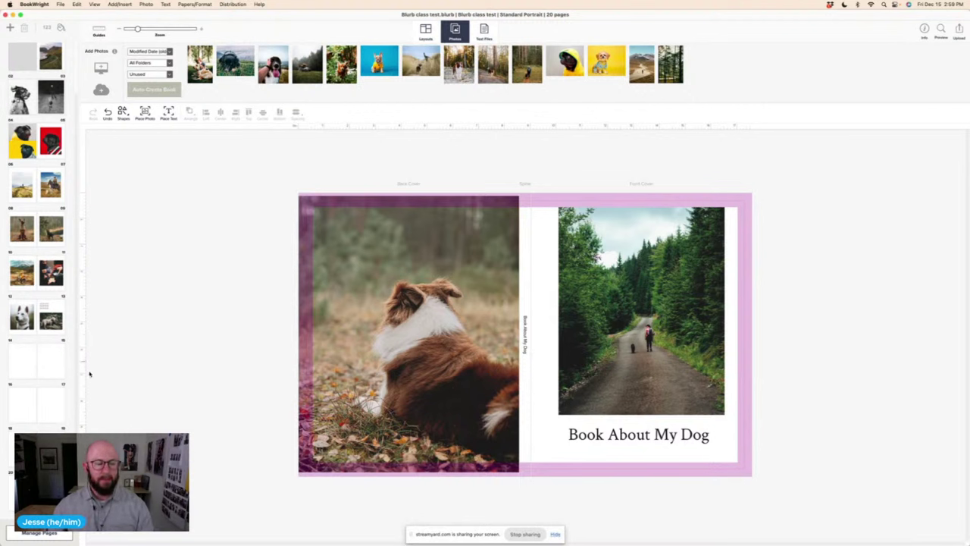
{"action": "left_click", "coordinate": [36, 535]}
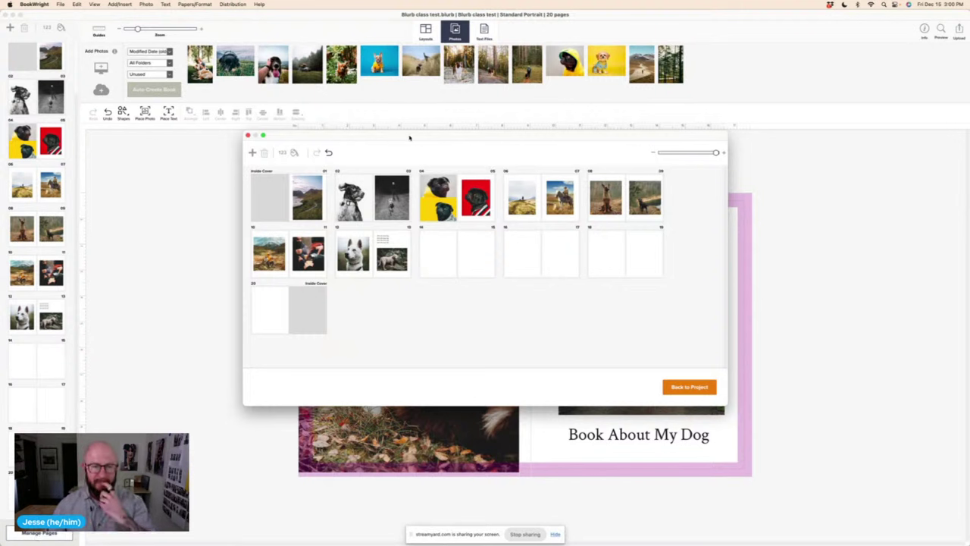
{"action": "mouse_move", "coordinate": [718, 153]}
{"action": "left_mouse_down"}
{"action": "mouse_move", "coordinate": [667, 153]}
{"action": "mouse_move", "coordinate": [718, 152]}
{"action": "left_mouse_up"}
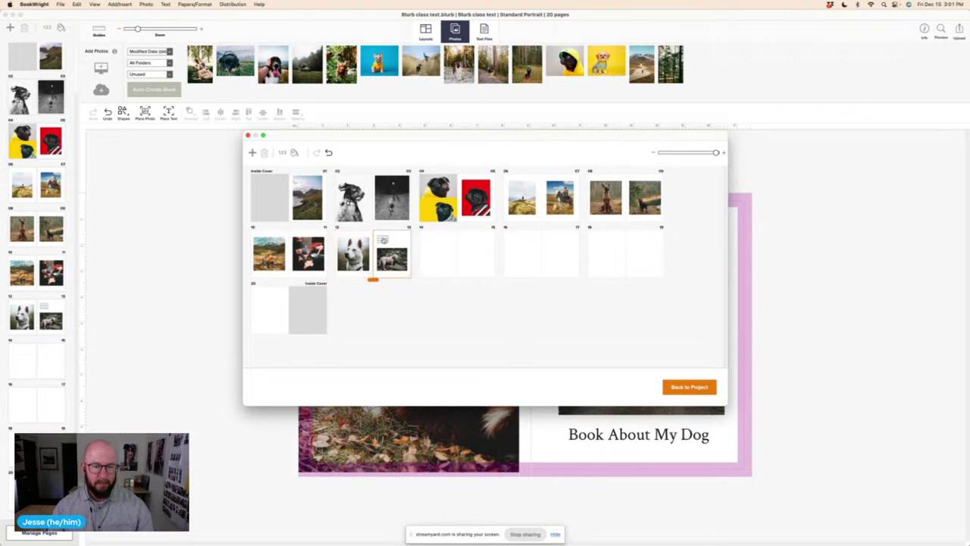
- Try moving page 12 on its own and the whole spread of pages 12–13 to another place in the book
{"action": "left_click_drag", "start_coordinate": [356, 254], "coordinate": [394, 294]}
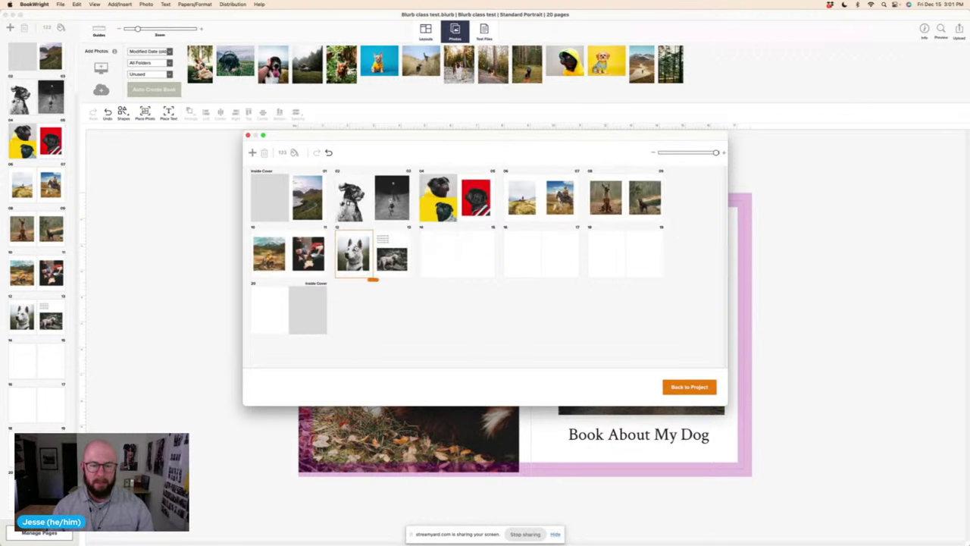
{"action": "left_click_drag", "start_coordinate": [355, 250], "coordinate": [410, 208]}
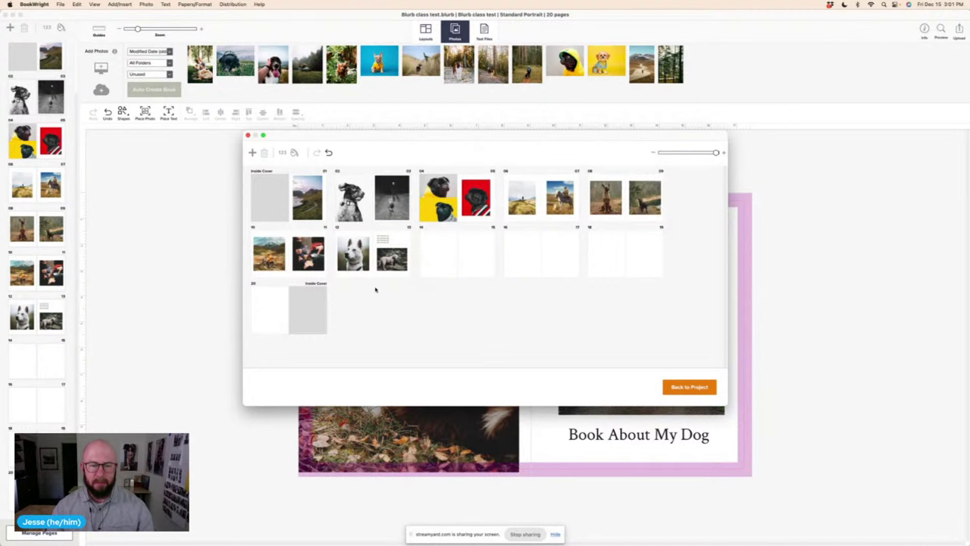
{"action": "left_click_drag", "start_coordinate": [373, 275], "coordinate": [407, 216]}
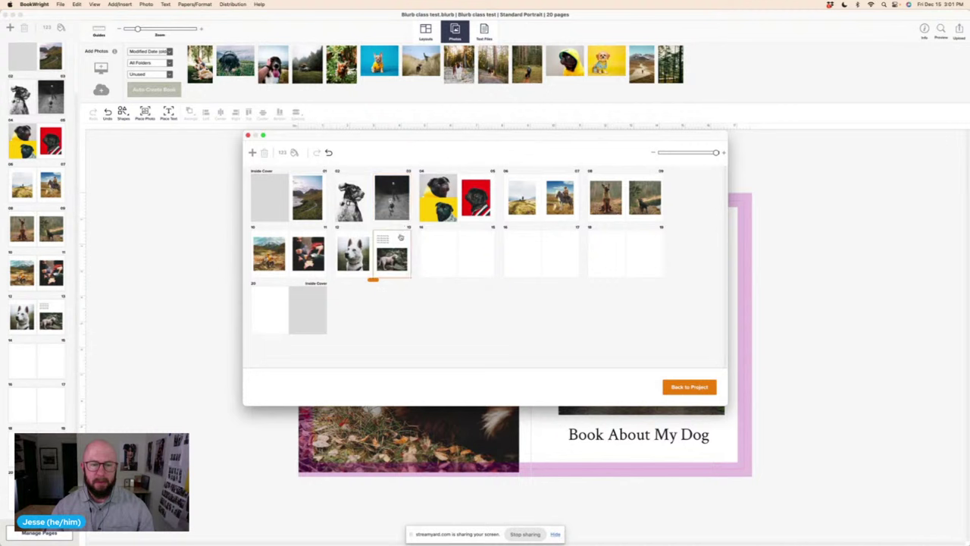
{"action": "left_click_drag", "start_coordinate": [373, 279], "coordinate": [386, 279]}
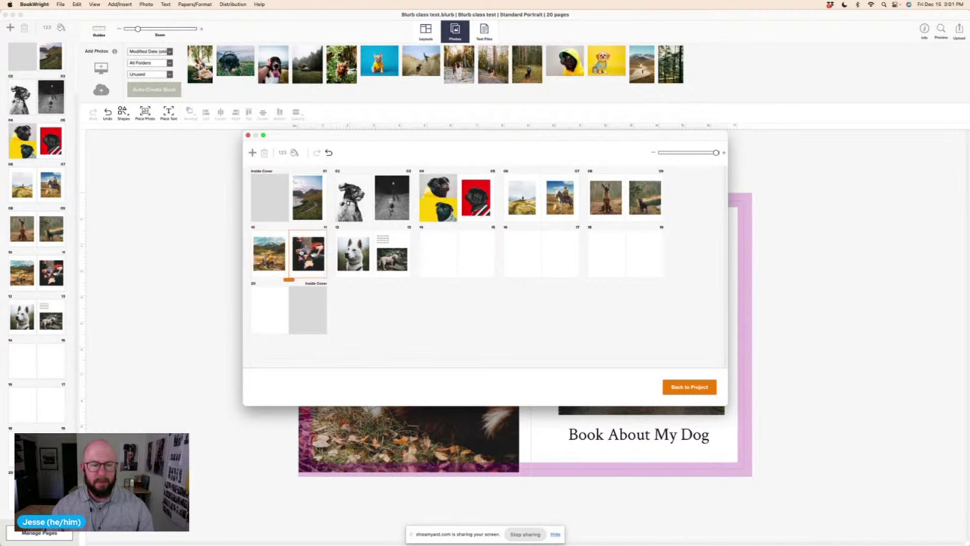
- Move the spread on pages 10–11 to pages 4–5, and repeat this with the forest dog spread that takes its place
{"action": "mouse_move", "coordinate": [270, 256]}
{"action": "left_mouse_down"}
{"action": "mouse_move", "coordinate": [308, 254]}
{"action": "mouse_move", "coordinate": [265, 251]}
{"action": "left_mouse_up"}
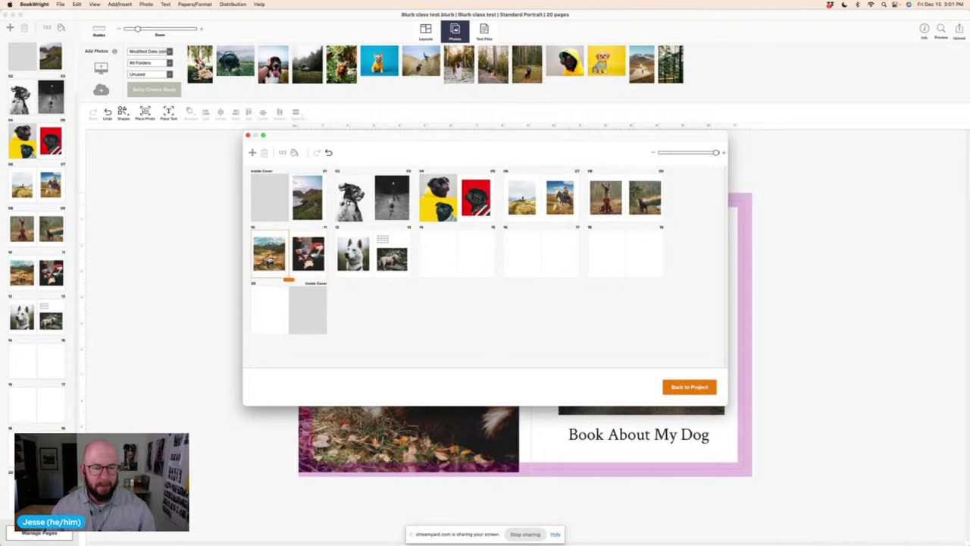
{"action": "left_click_drag", "start_coordinate": [267, 261], "coordinate": [423, 197]}
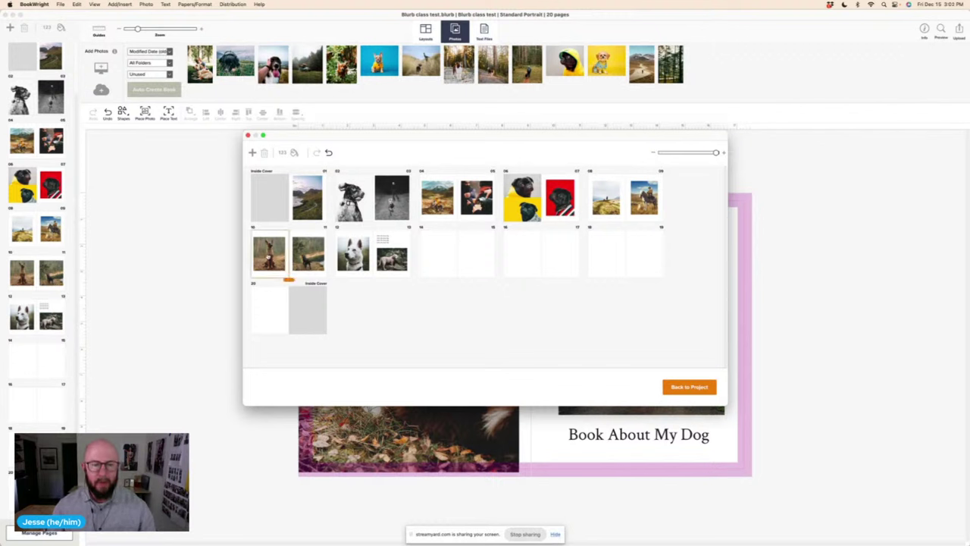
{"action": "left_click_drag", "start_coordinate": [271, 253], "coordinate": [420, 202]}
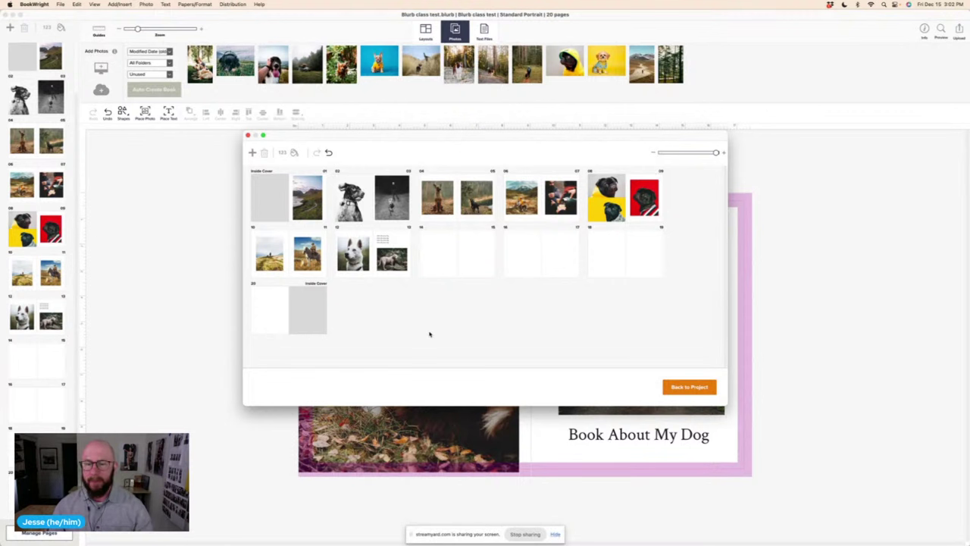
- Leave the page management overview and open the blank spread on pages 14–15
{"action": "left_click", "coordinate": [686, 387]}
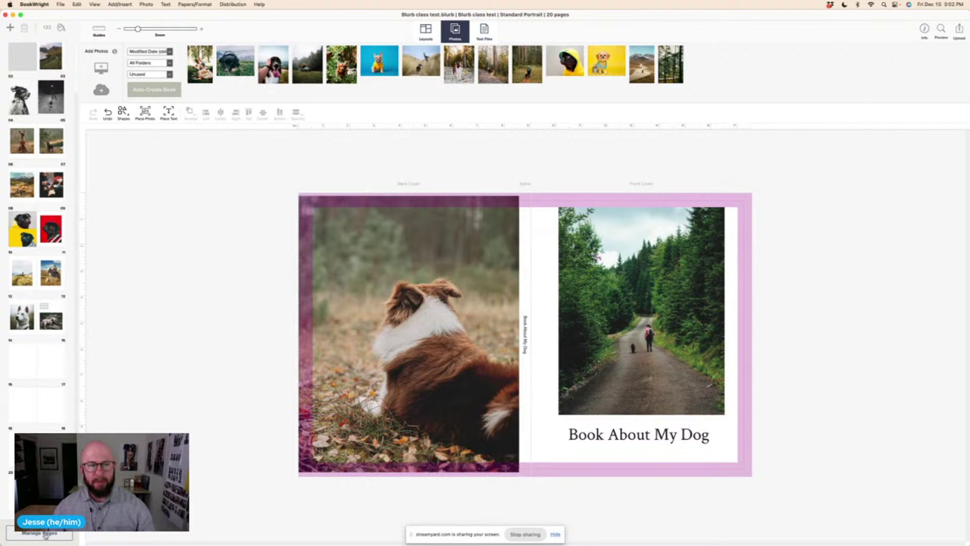
{"action": "left_click", "coordinate": [22, 317]}
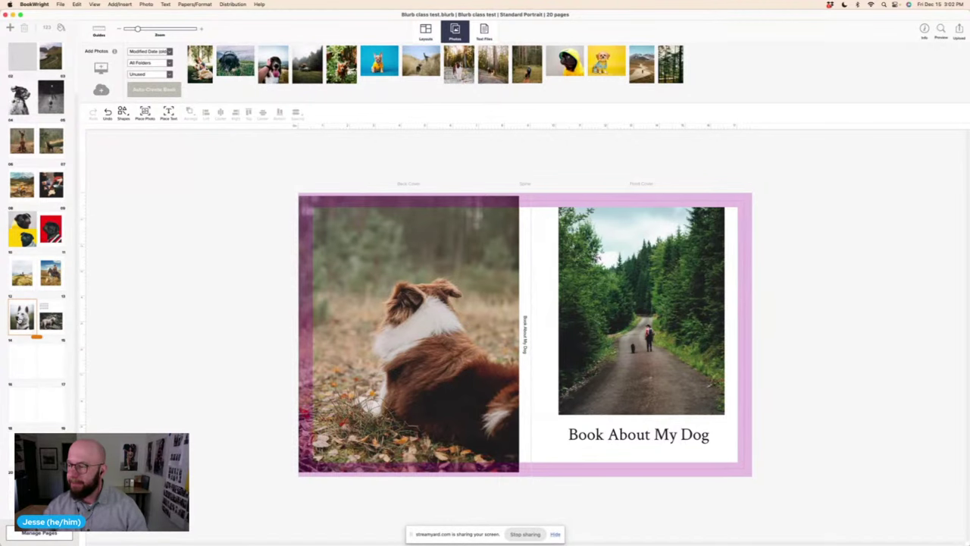
{"action": "left_click", "coordinate": [15, 354]}
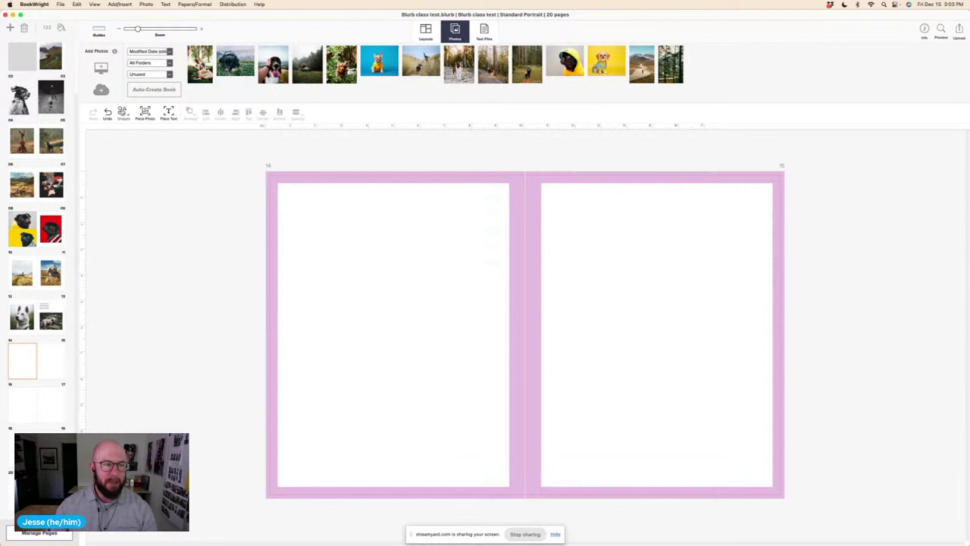
- Draw a rectangle shape about 8.05 × 10.19 in that covers the whole of page 14
{"action": "left_click", "coordinate": [122, 112]}
{"action": "left_click", "coordinate": [127, 133]}
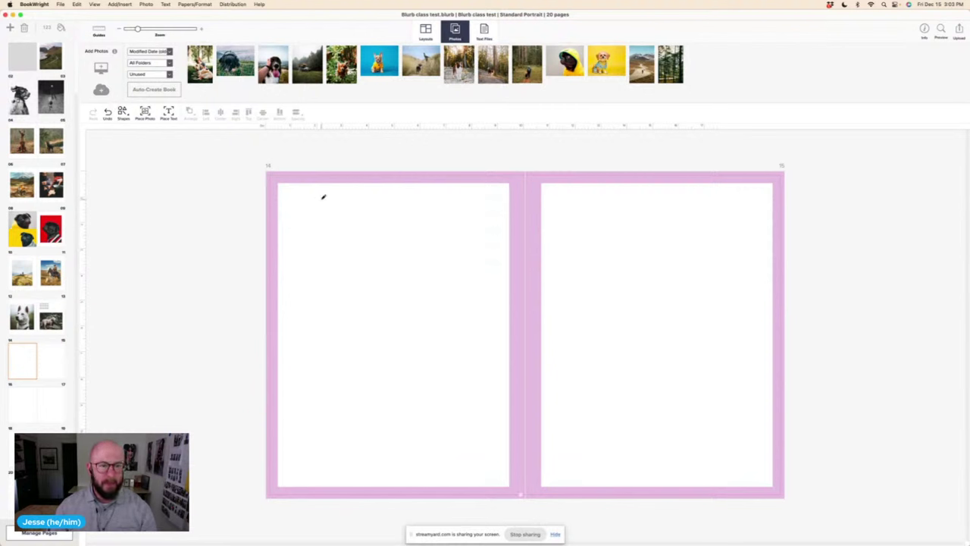
{"action": "left_click_drag", "start_coordinate": [267, 166], "coordinate": [525, 500]}
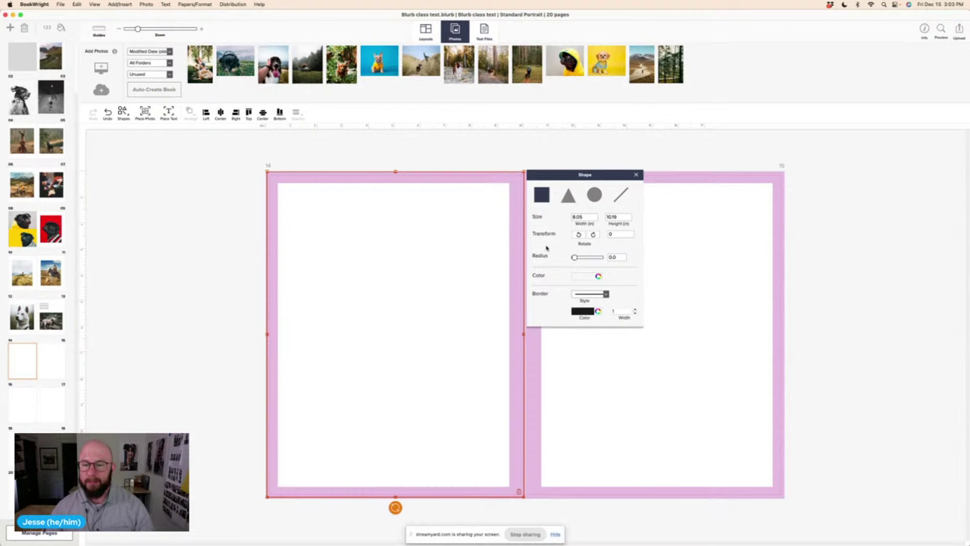
- Try red and purple fills on the page 14 rectangle, then apply blue with RGB 57, 123, 186
{"action": "left_click", "coordinate": [576, 277]}
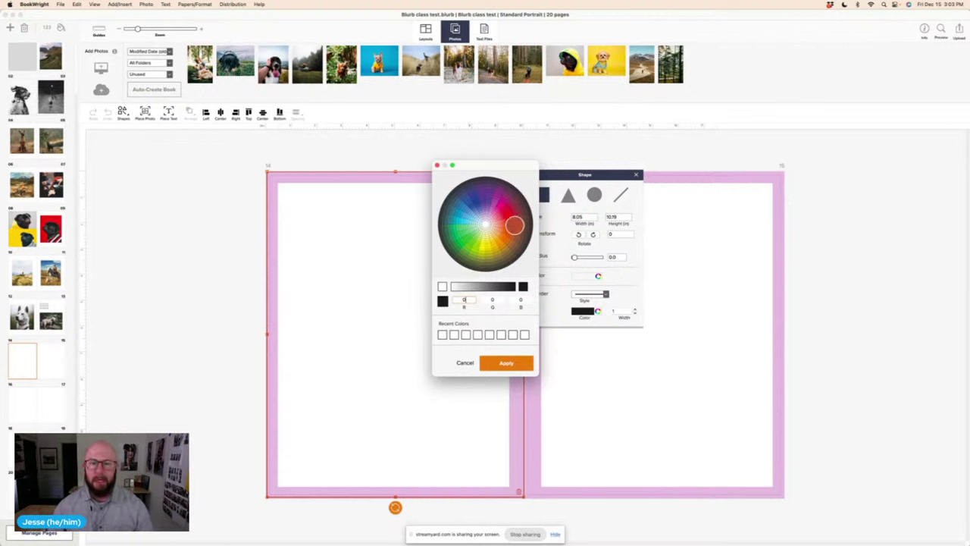
{"action": "left_click", "coordinate": [502, 207]}
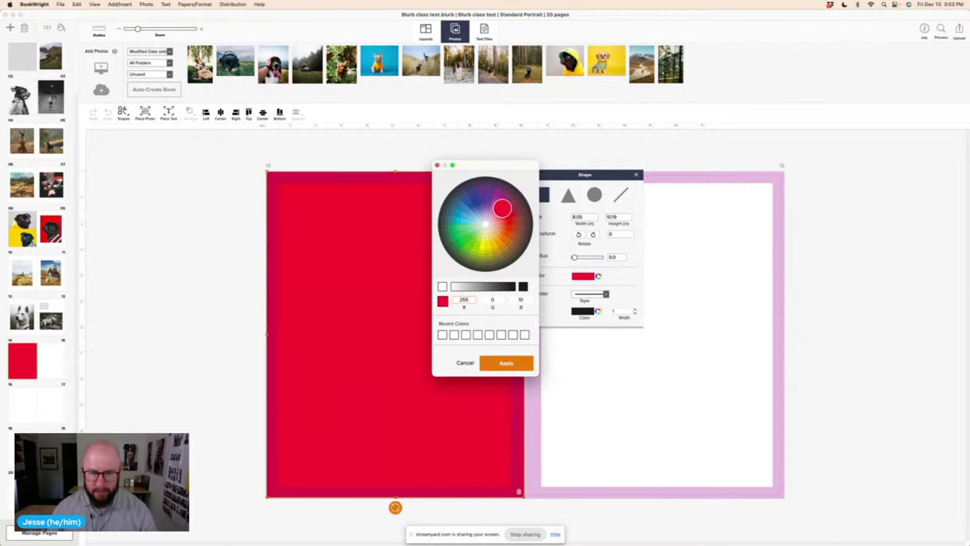
{"action": "left_click", "coordinate": [476, 209]}
{"action": "left_click", "coordinate": [480, 195]}
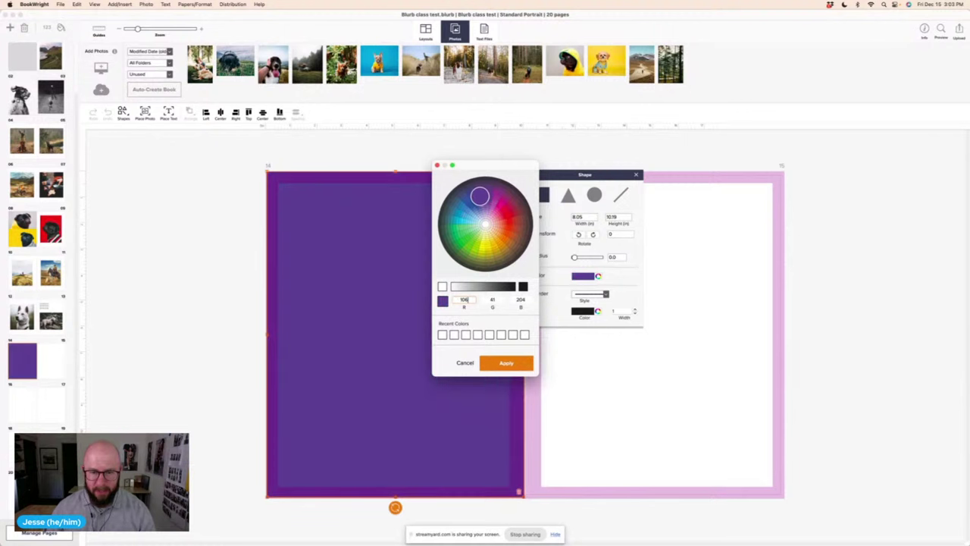
{"action": "left_click", "coordinate": [461, 203]}
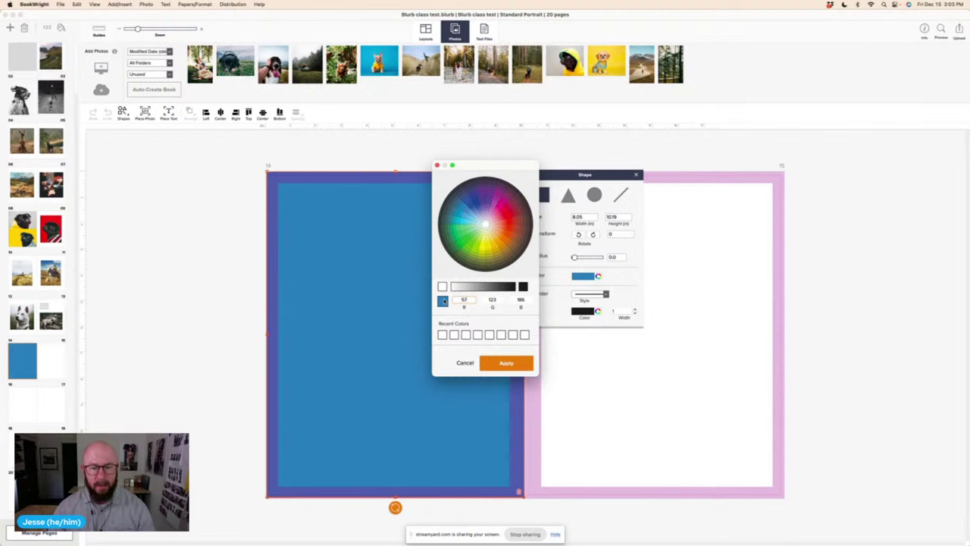
{"action": "left_click", "coordinate": [495, 364]}
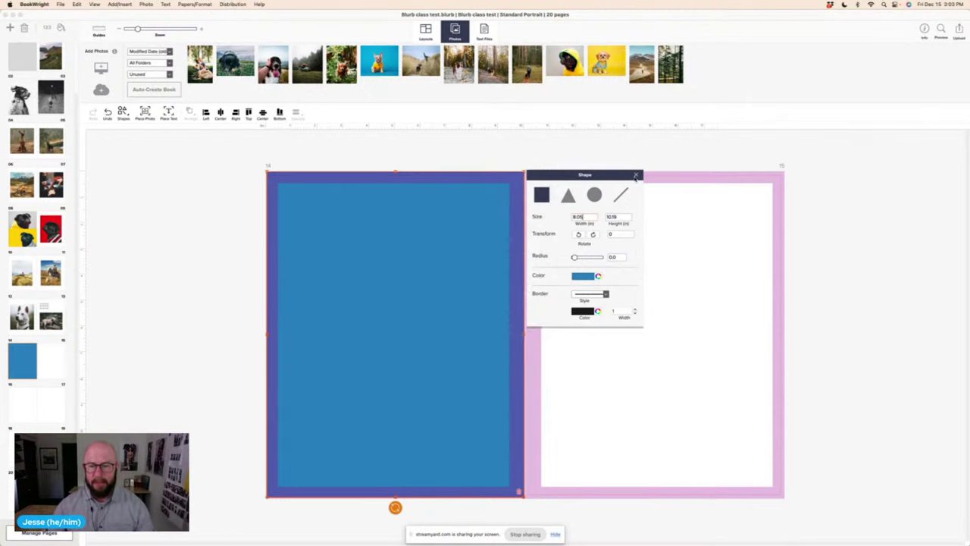
- Try the triangle and circle forms on the blue page 14 shape and return it to a rectangle
{"action": "left_click", "coordinate": [566, 197]}
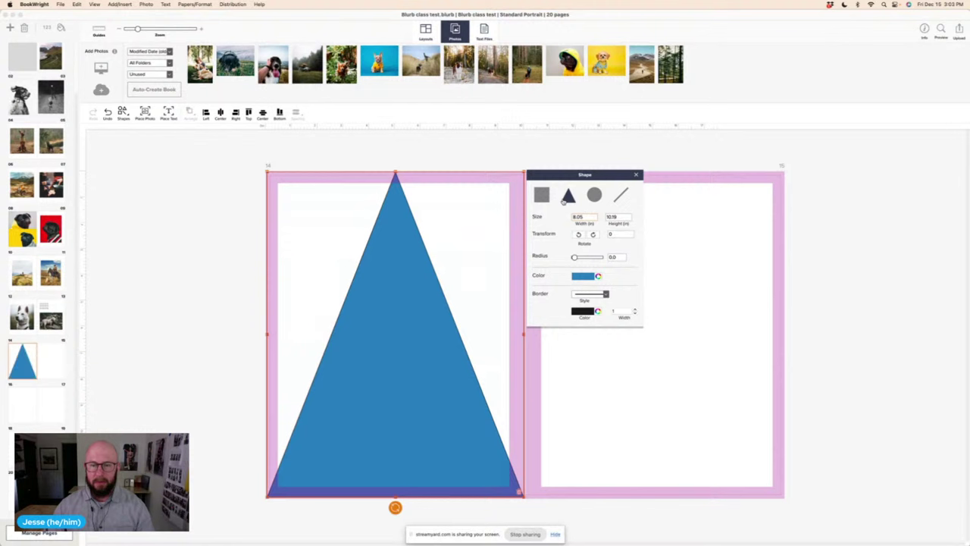
{"action": "left_click", "coordinate": [593, 196]}
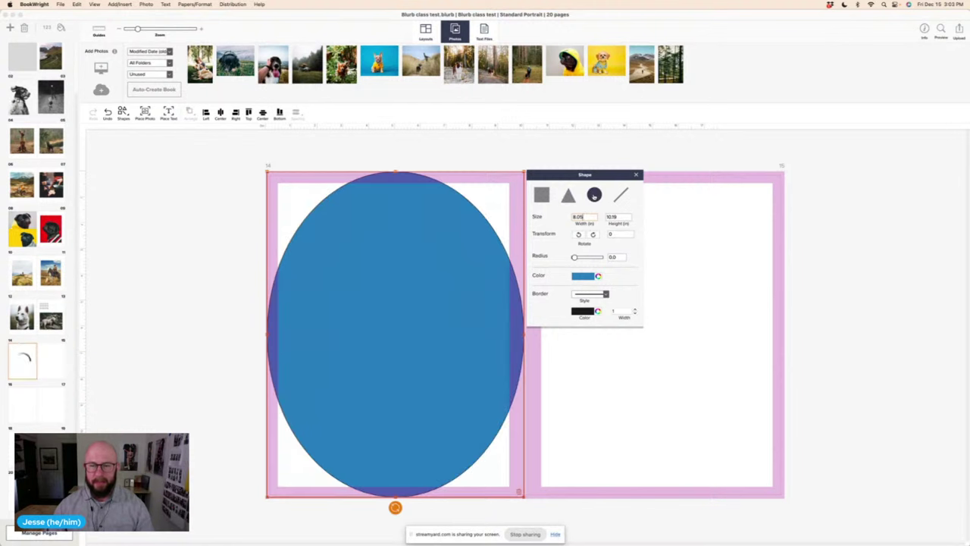
{"action": "left_click", "coordinate": [542, 196]}
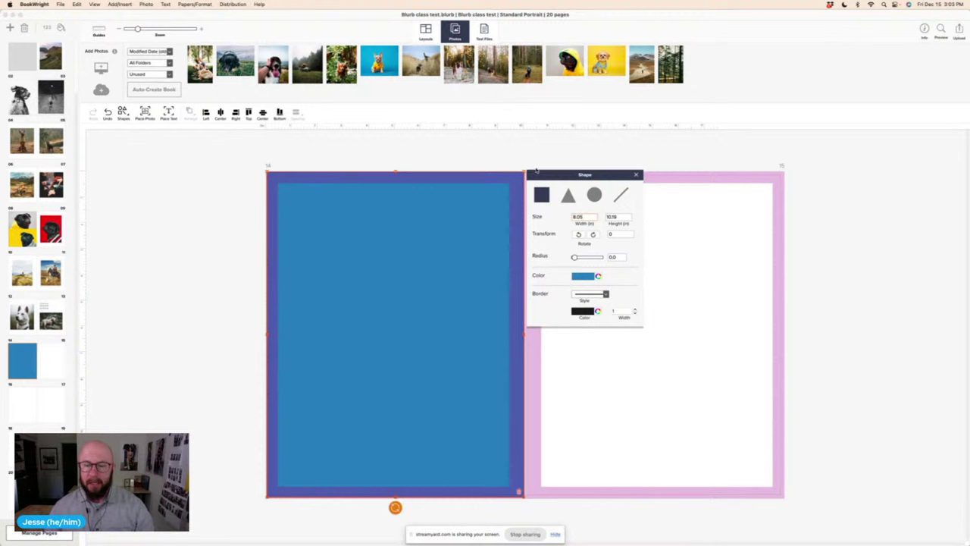
{"action": "left_click", "coordinate": [537, 156]}
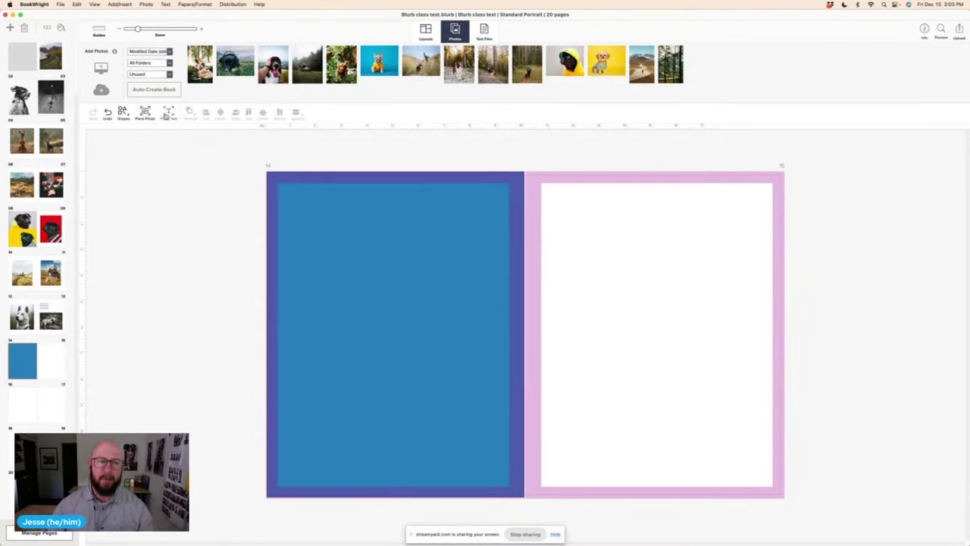
- Place a text box about 6.65 × 1.76 in across the middle of page 14 and start editing it
{"action": "left_click", "coordinate": [166, 115]}
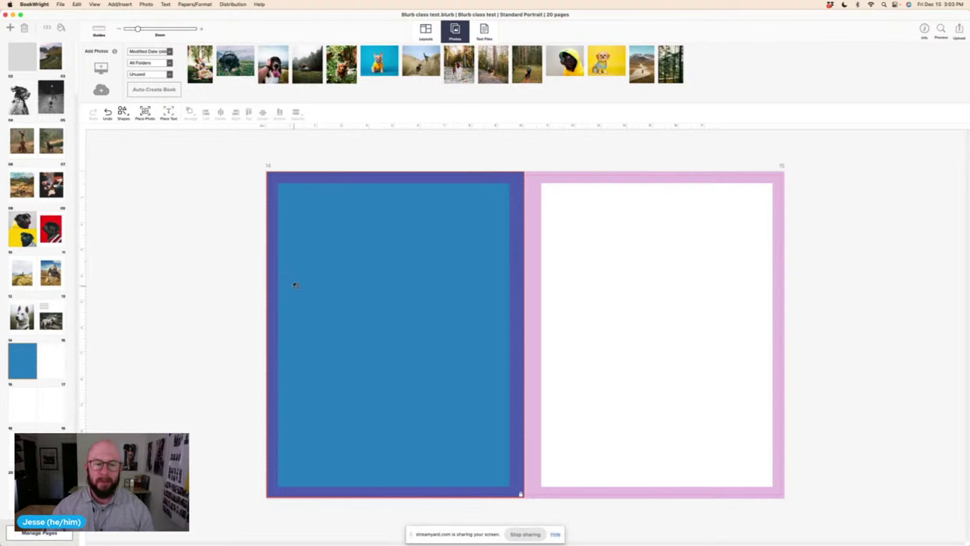
{"action": "left_click_drag", "start_coordinate": [288, 285], "coordinate": [499, 343]}
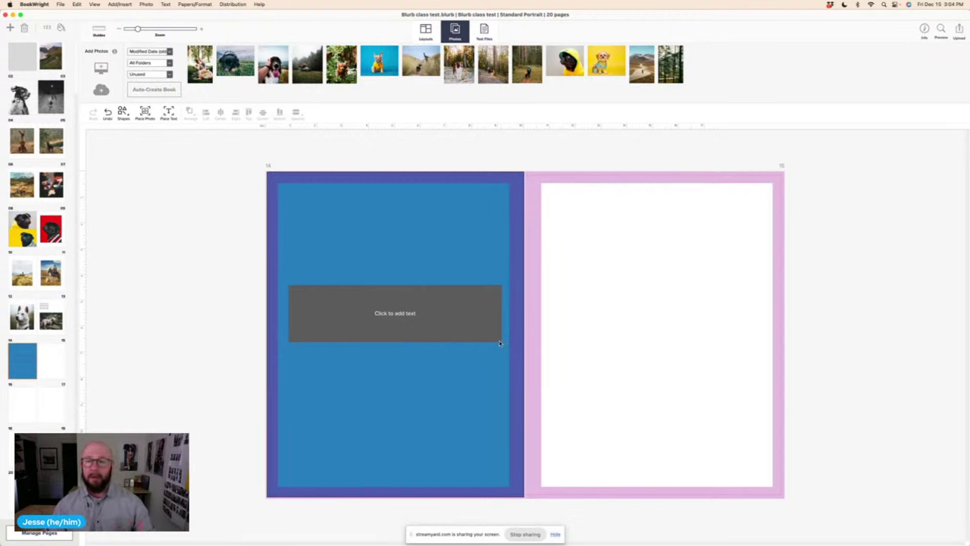
{"action": "left_click", "coordinate": [434, 322]}
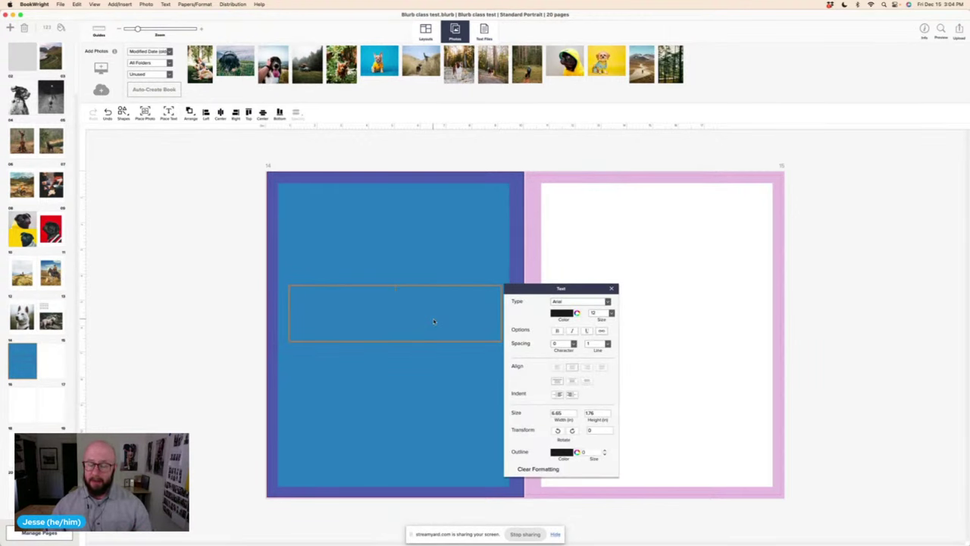
- Format the page 14 text box with white, bold text at size 14
{"action": "left_click", "coordinate": [565, 316]}
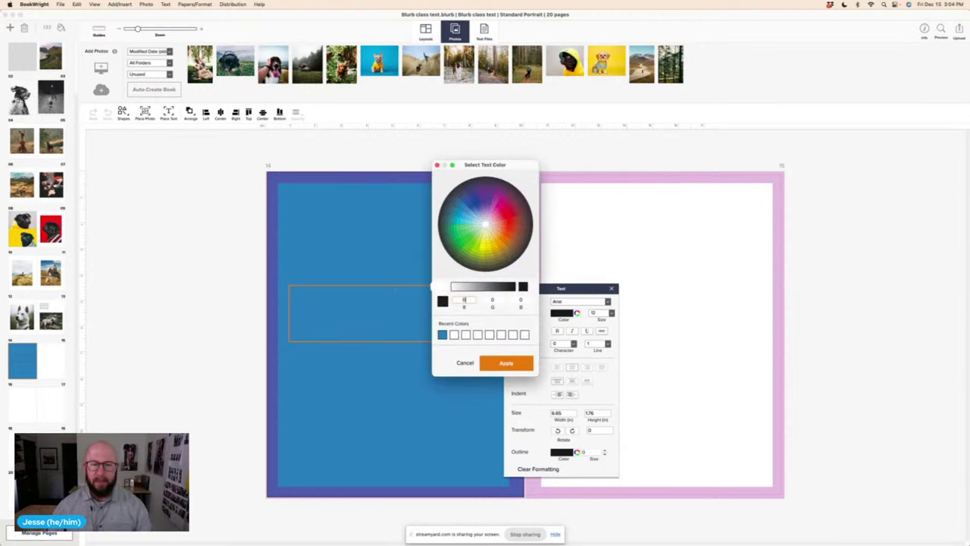
{"action": "left_click", "coordinate": [447, 286]}
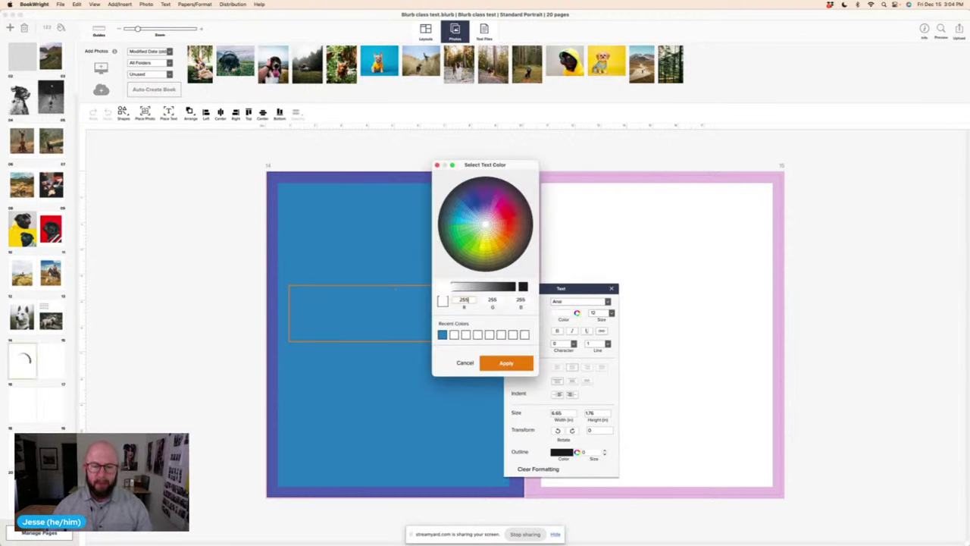
{"action": "left_click", "coordinate": [503, 368]}
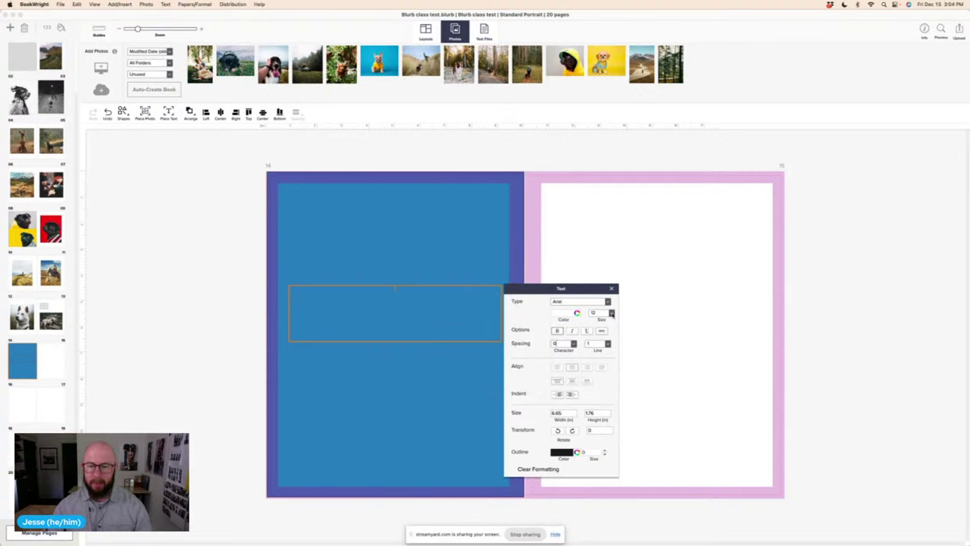
{"action": "left_click", "coordinate": [611, 312]}
{"action": "left_click", "coordinate": [601, 347]}
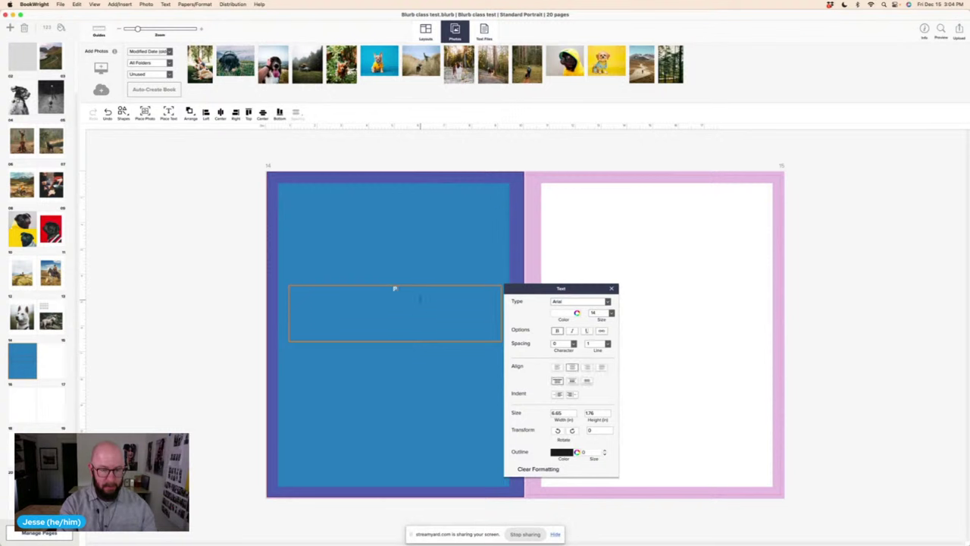
- Enter "PULL QUOTE HERE" in the page 14 text box and set the text size to 48
{"action": "type", "text": "PULL QUOTE HERE"}
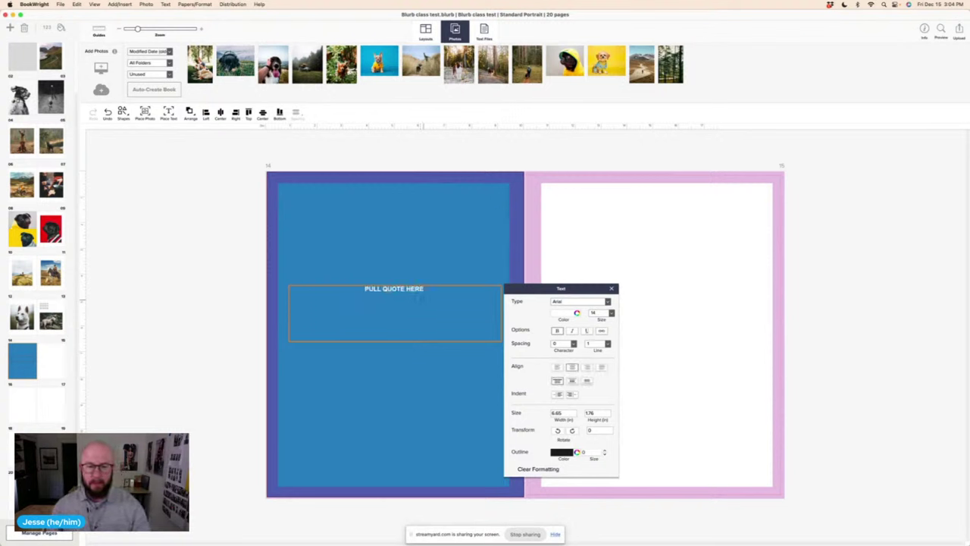
{"action": "key", "text": "super+a"}
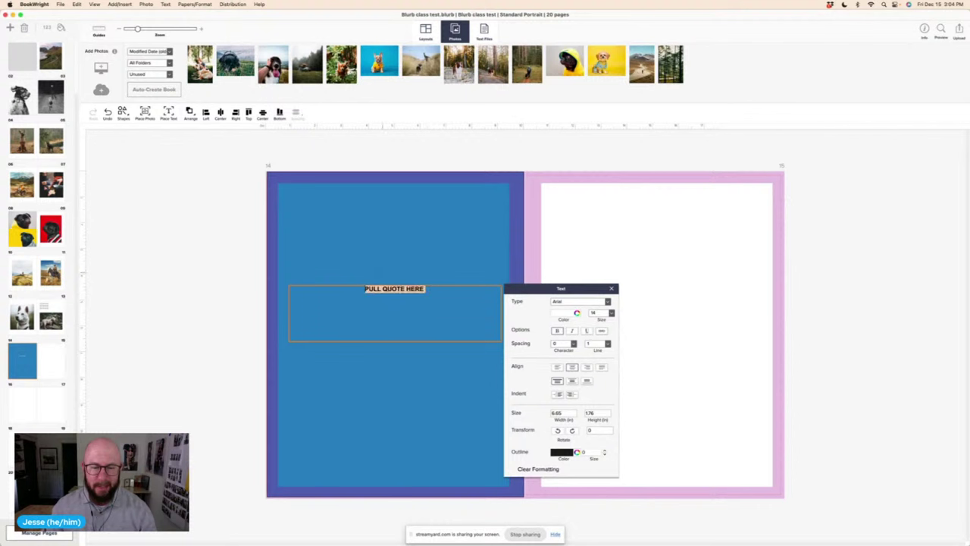
{"action": "left_click", "coordinate": [611, 314]}
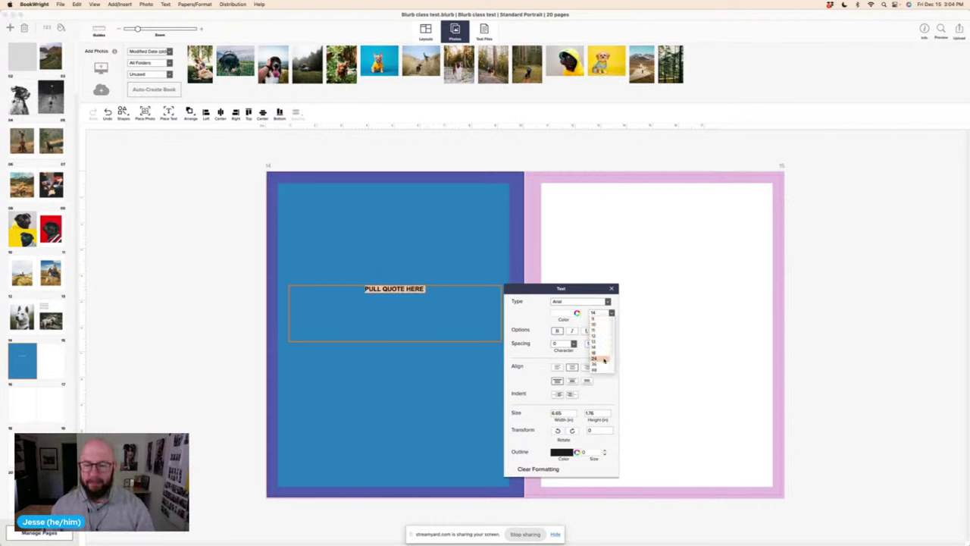
{"action": "left_click", "coordinate": [601, 361]}
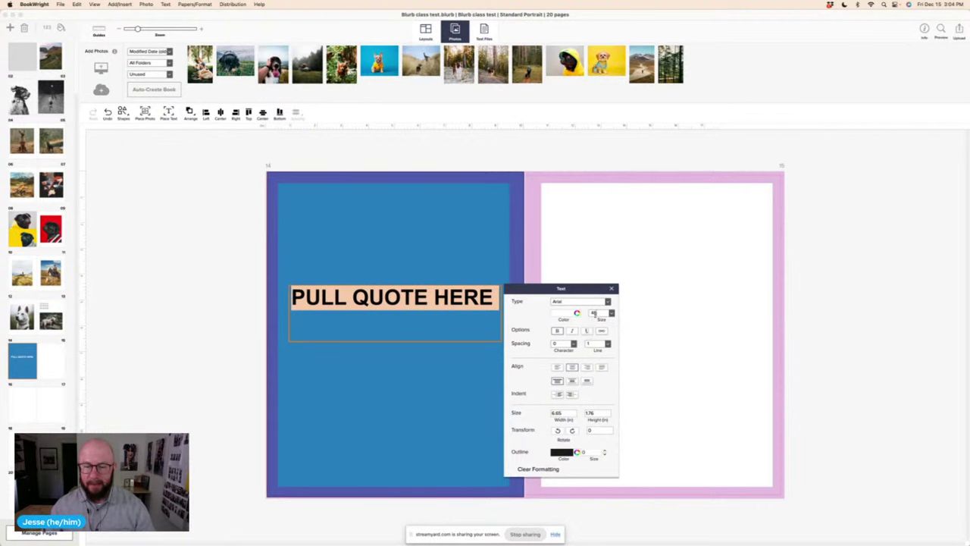
{"action": "left_click", "coordinate": [200, 215]}
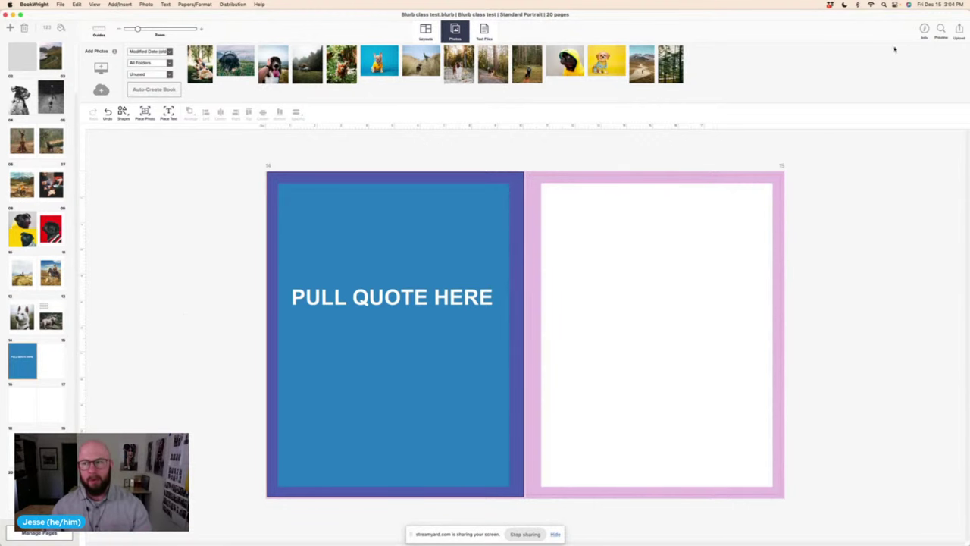
- Preview the pull quote page together with neighbouring spreads and return to the project
{"action": "left_click", "coordinate": [941, 28]}
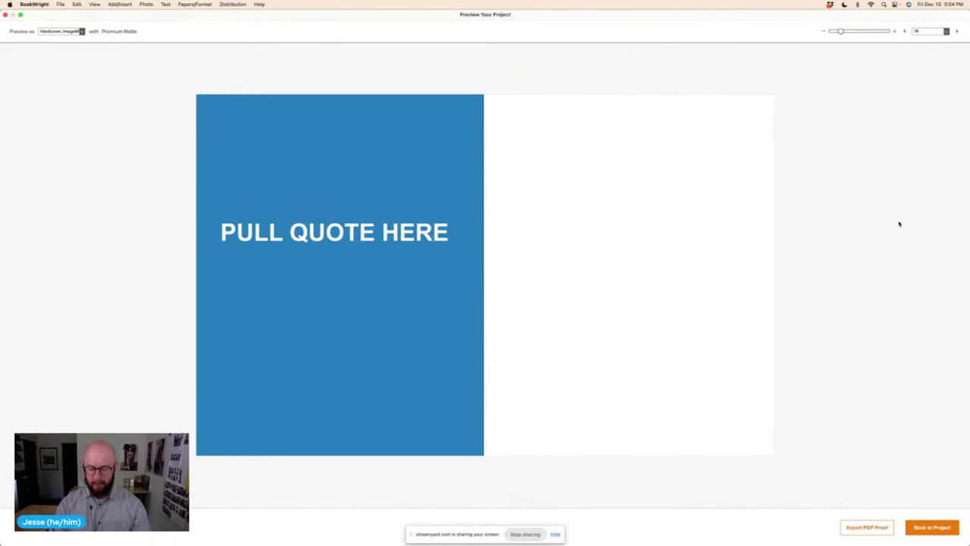
{"action": "key", "text": "Right"}
{"action": "key", "text": "Right"}
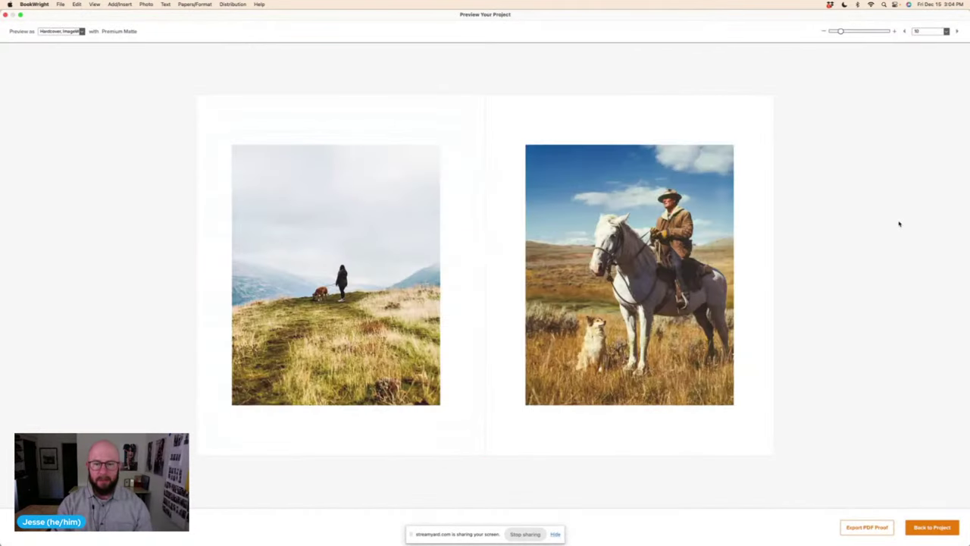
{"action": "key", "text": "Left"}
{"action": "key", "text": "Left"}
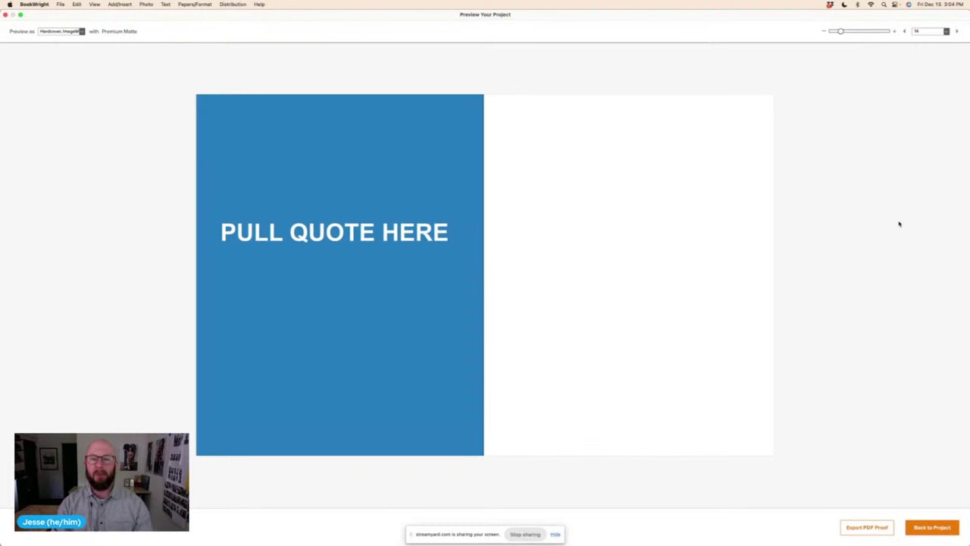
{"action": "left_click", "coordinate": [932, 528]}
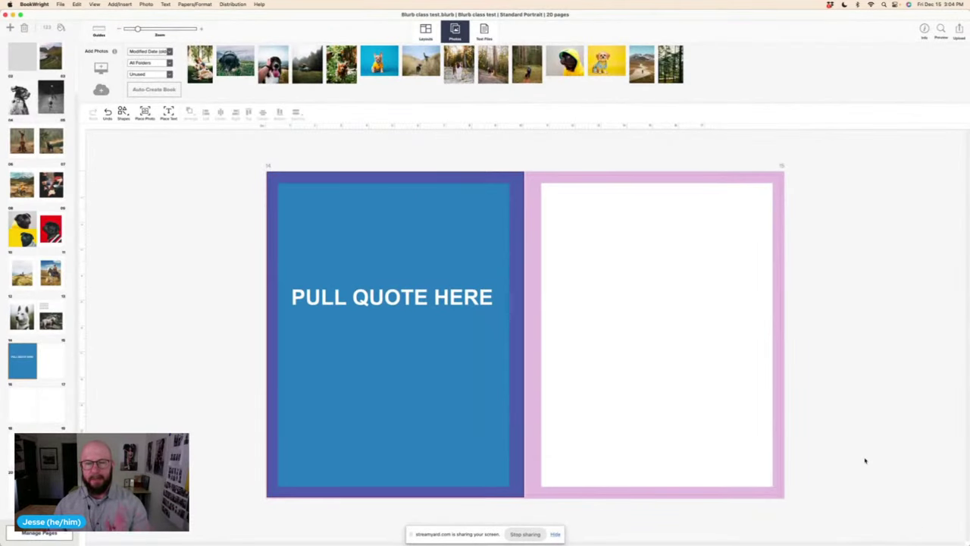
- Draw a circle about 5.53 in across on page 15 and open its shape settings
{"action": "left_click", "coordinate": [394, 507]}
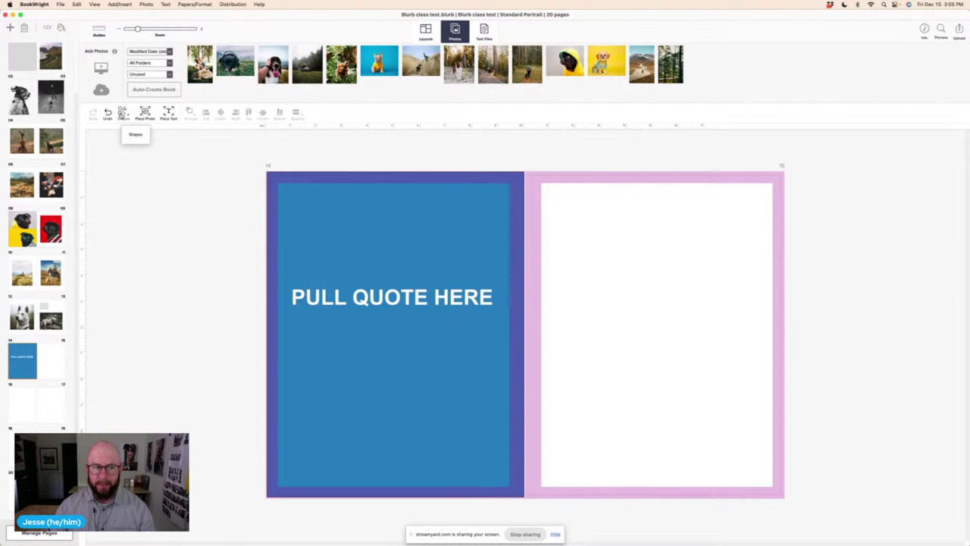
{"action": "left_click", "coordinate": [122, 112]}
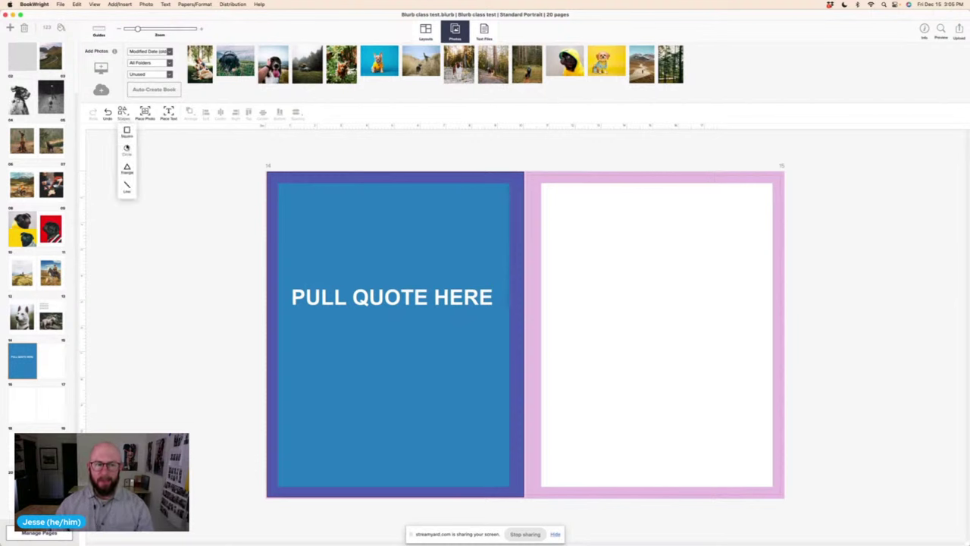
{"action": "left_click", "coordinate": [127, 150]}
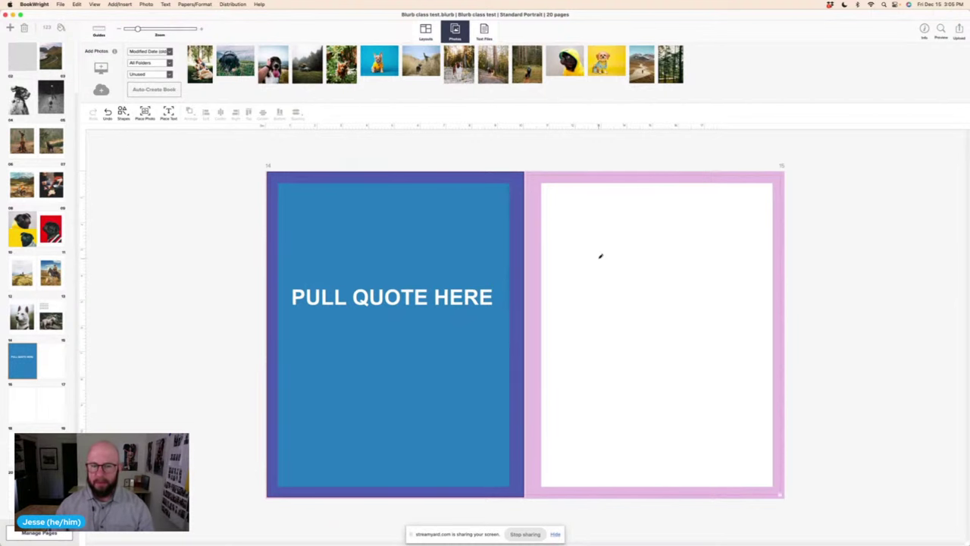
{"action": "left_click_drag", "start_coordinate": [566, 223], "coordinate": [704, 437]}
{"action": "left_click_drag", "start_coordinate": [669, 285], "coordinate": [671, 288]}
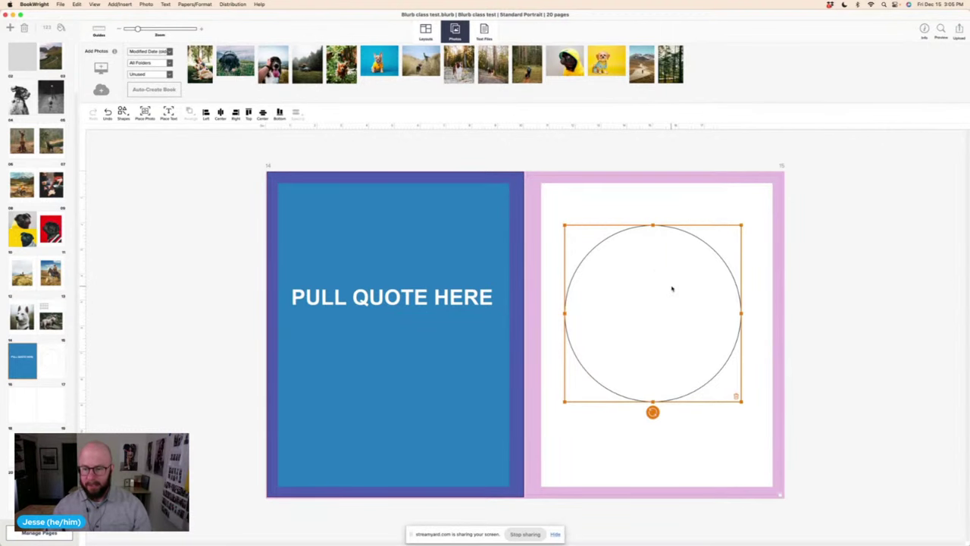
{"action": "left_click", "coordinate": [672, 288]}
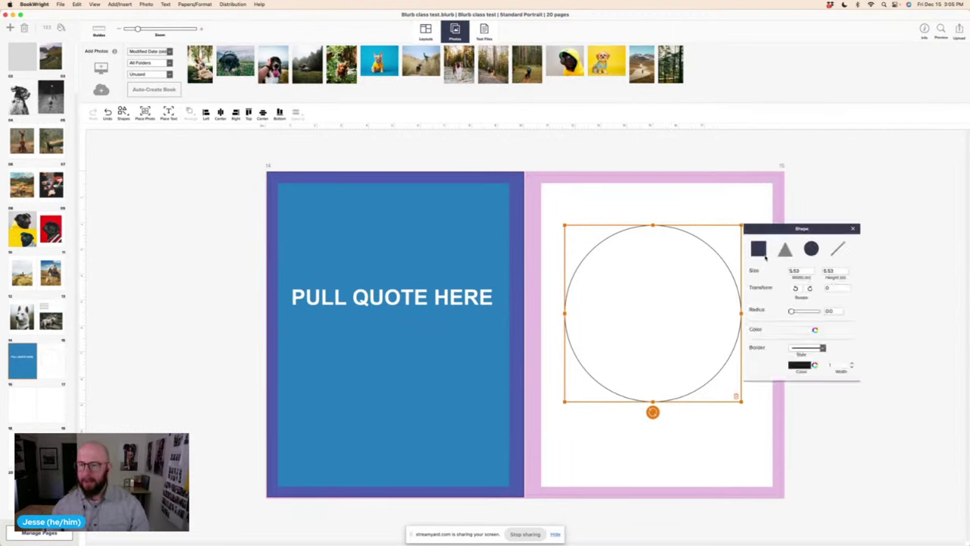
- Fill the circle on page 15 with solid red, close its shape settings and deselect it
{"action": "left_click", "coordinate": [802, 333]}
{"action": "left_click", "coordinate": [512, 214]}
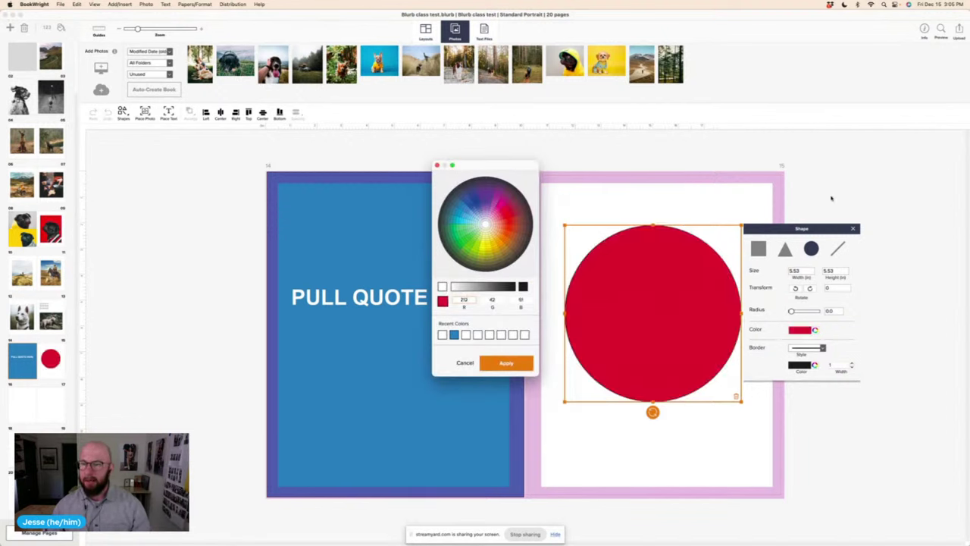
{"action": "left_click", "coordinate": [506, 363]}
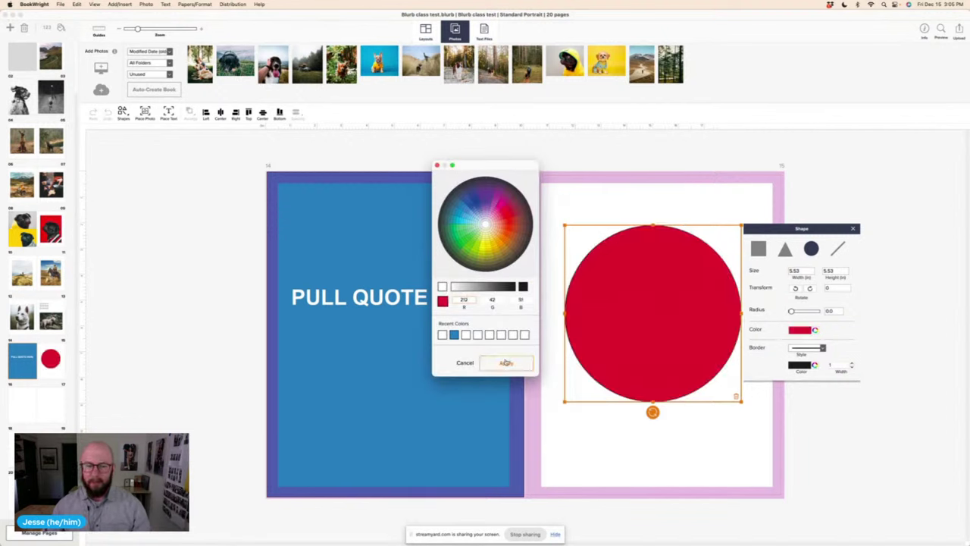
{"action": "left_click", "coordinate": [853, 228]}
{"action": "left_click", "coordinate": [707, 236]}
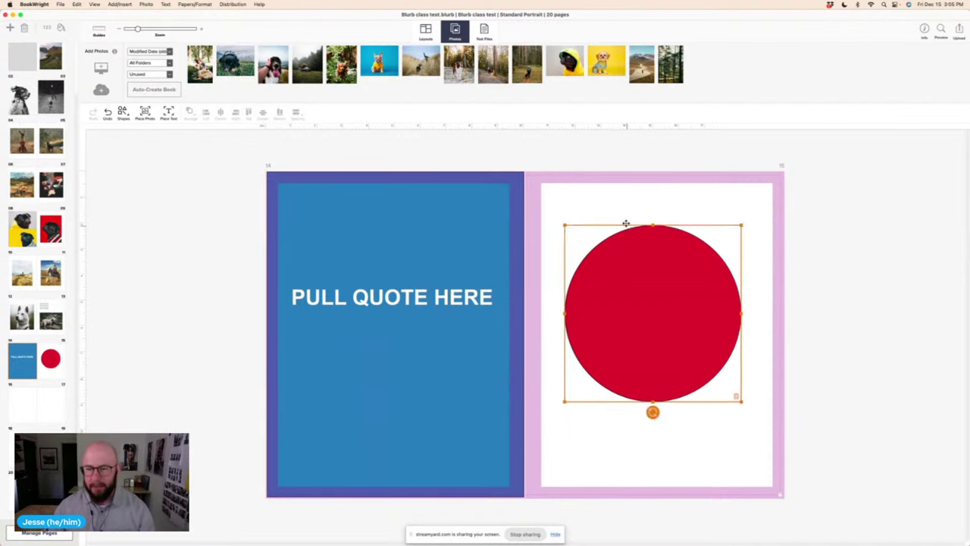
{"action": "left_click", "coordinate": [734, 451]}
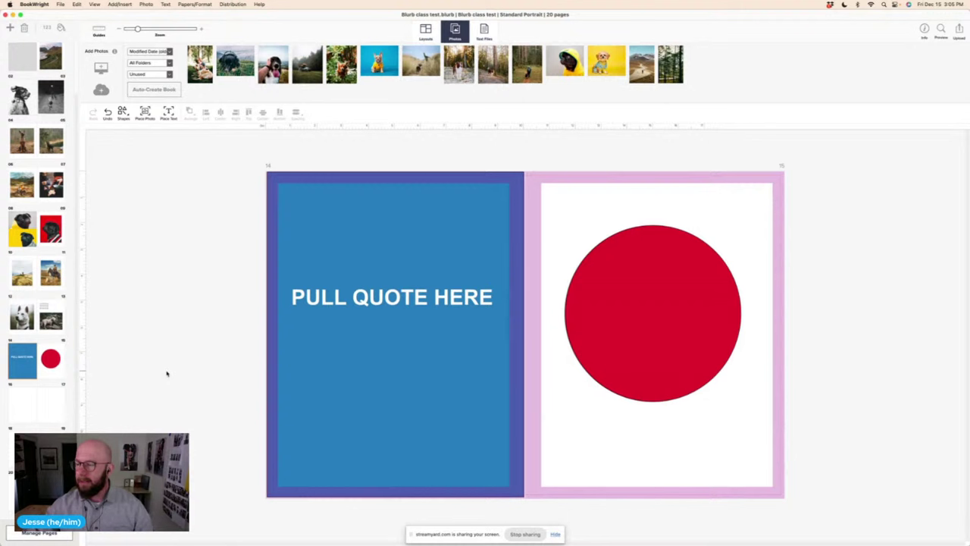
{"action": "mouse_move", "coordinate": [35, 364]}
{"action": "left_mouse_down"}
{"action": "mouse_move", "coordinate": [38, 336]}
{"action": "mouse_move", "coordinate": [24, 343]}
{"action": "left_mouse_up"}
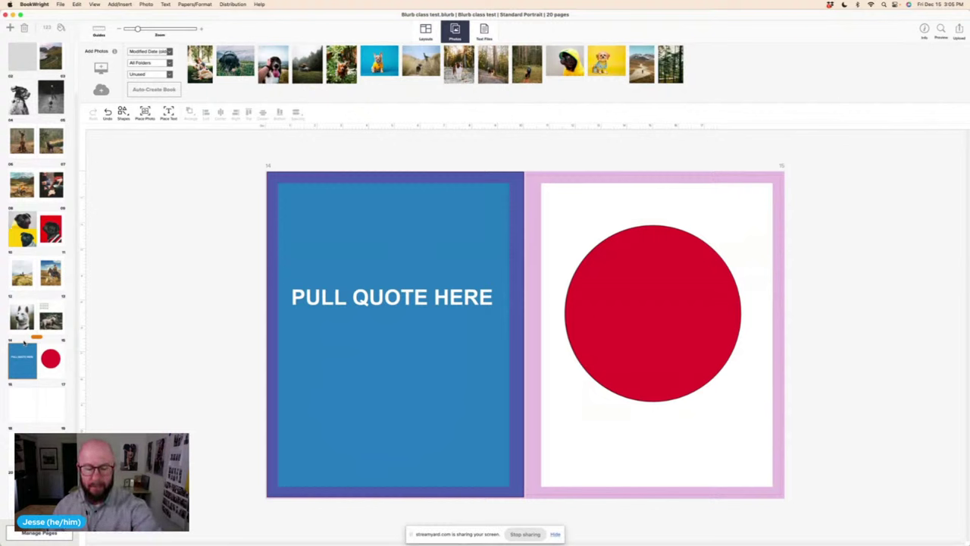
{"action": "mouse_move", "coordinate": [23, 342]}
{"action": "left_mouse_down"}
{"action": "mouse_move", "coordinate": [55, 380]}
{"action": "mouse_move", "coordinate": [97, 393]}
{"action": "left_mouse_up"}
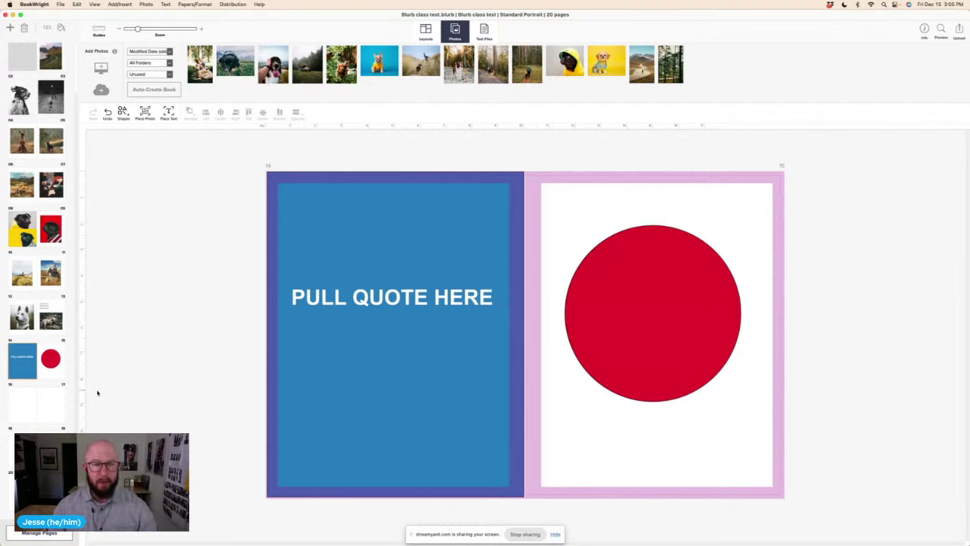